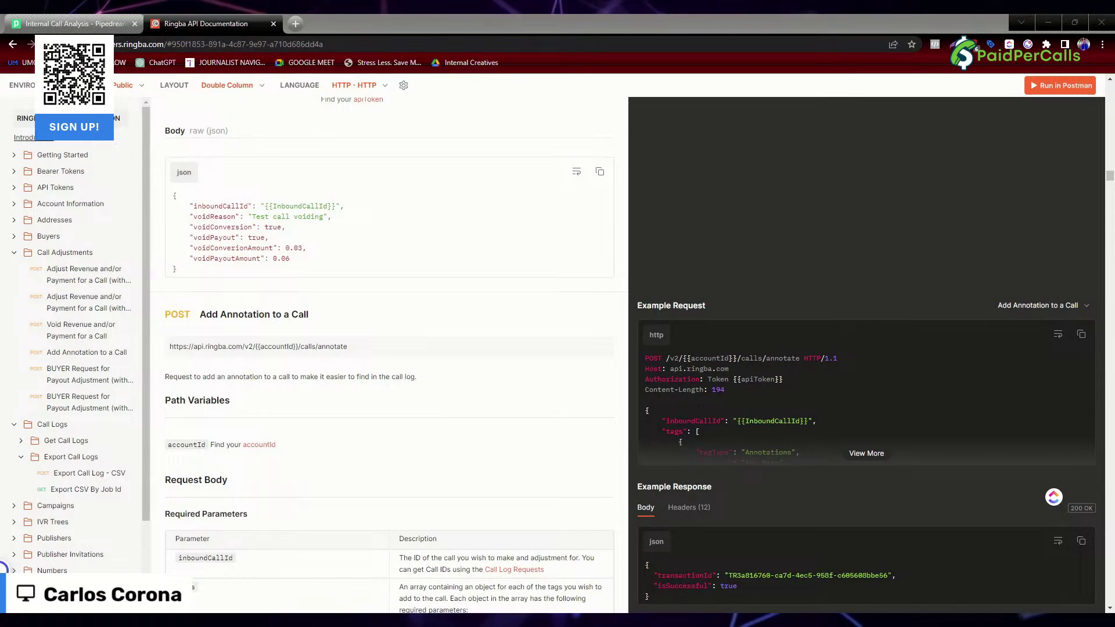
# Reload the API documentation and open the Add Annotation to a Call request under Call Adjustments.
pyautogui.press('F5')
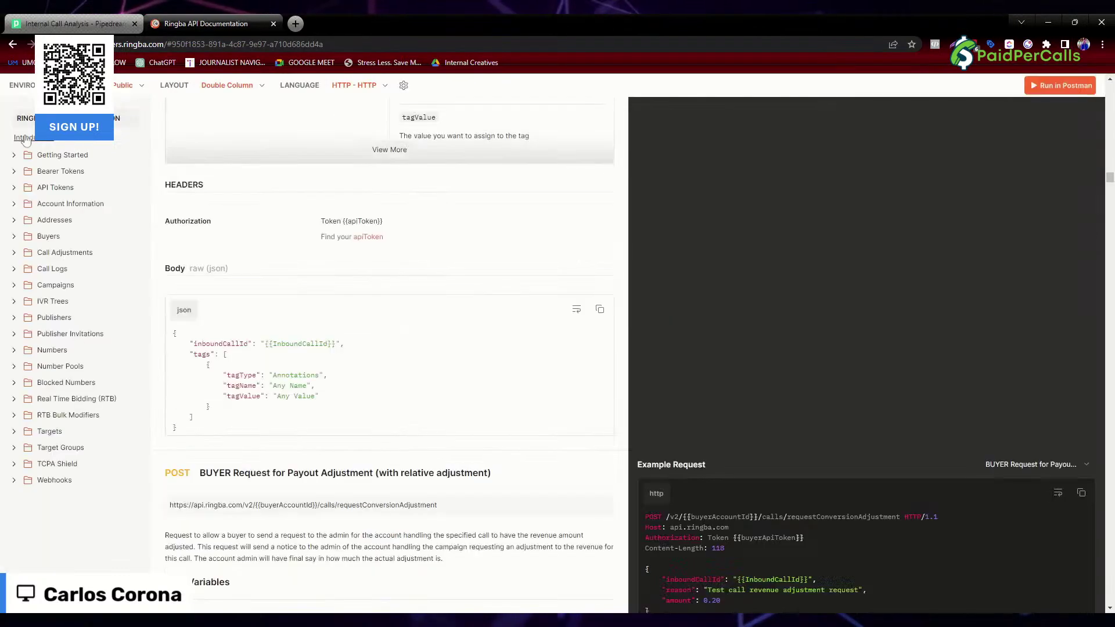
pyautogui.click(25, 138)
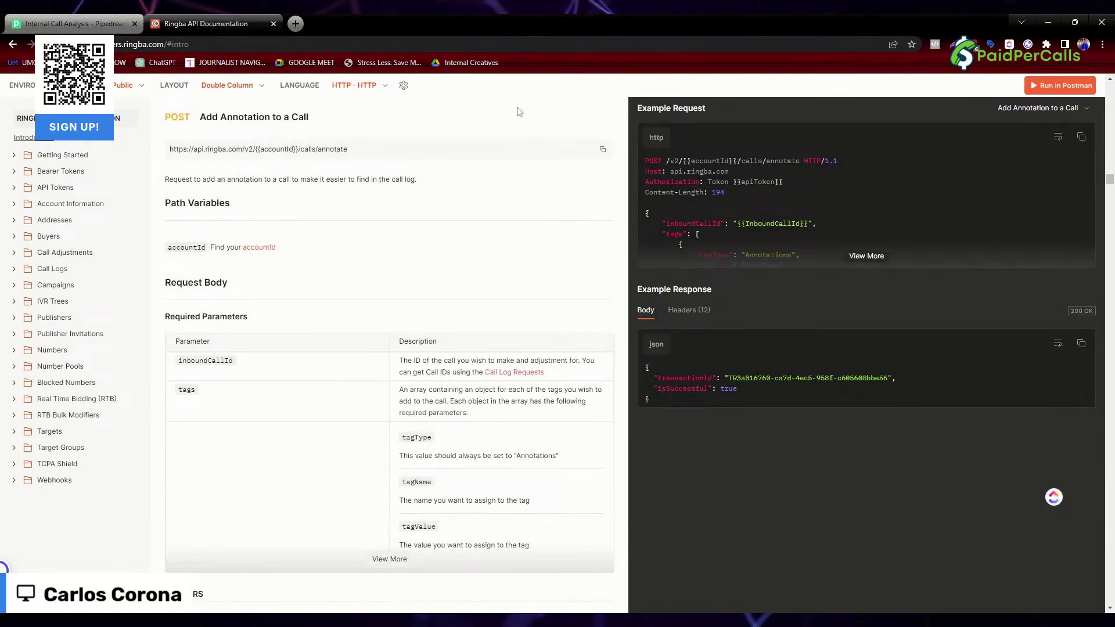
pyautogui.scroll(10, 542, 273)
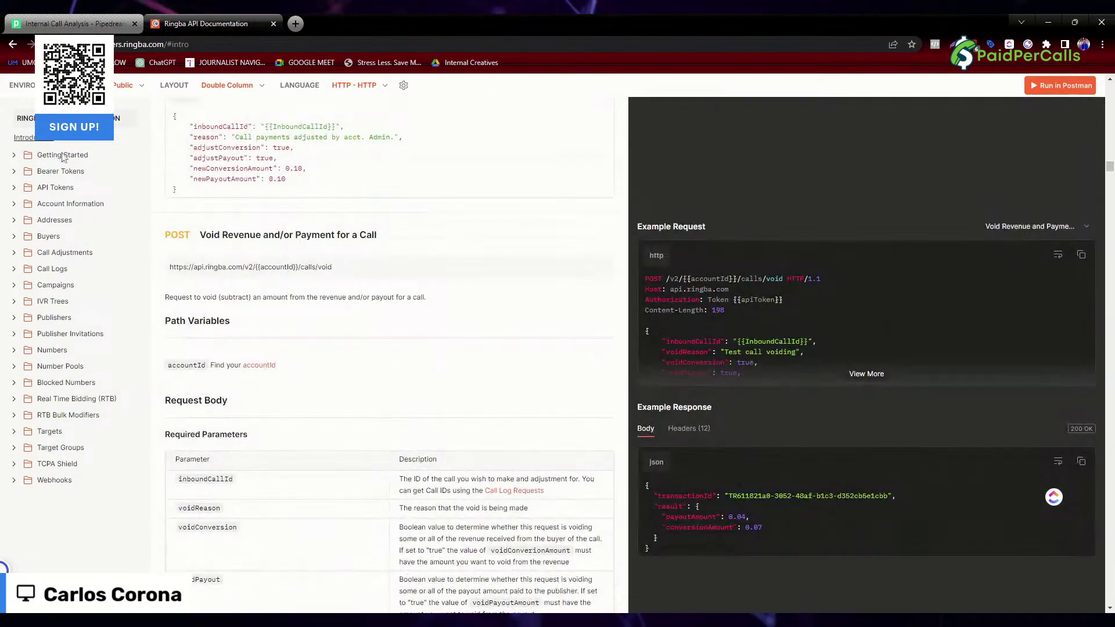
pyautogui.scroll(-3, 314, 265)
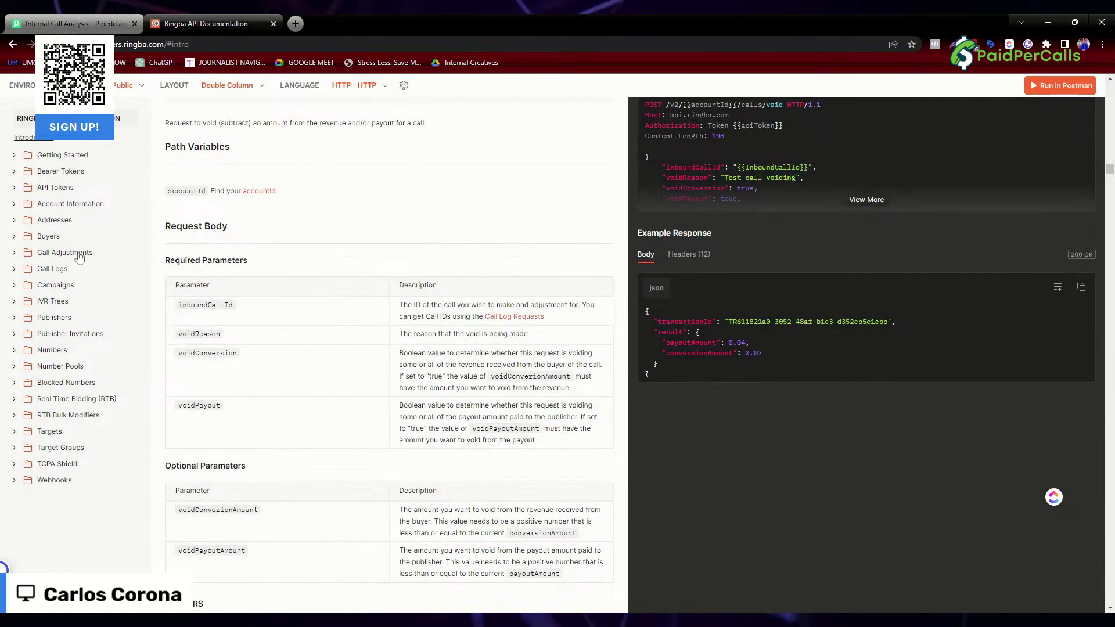
pyautogui.click(14, 256)
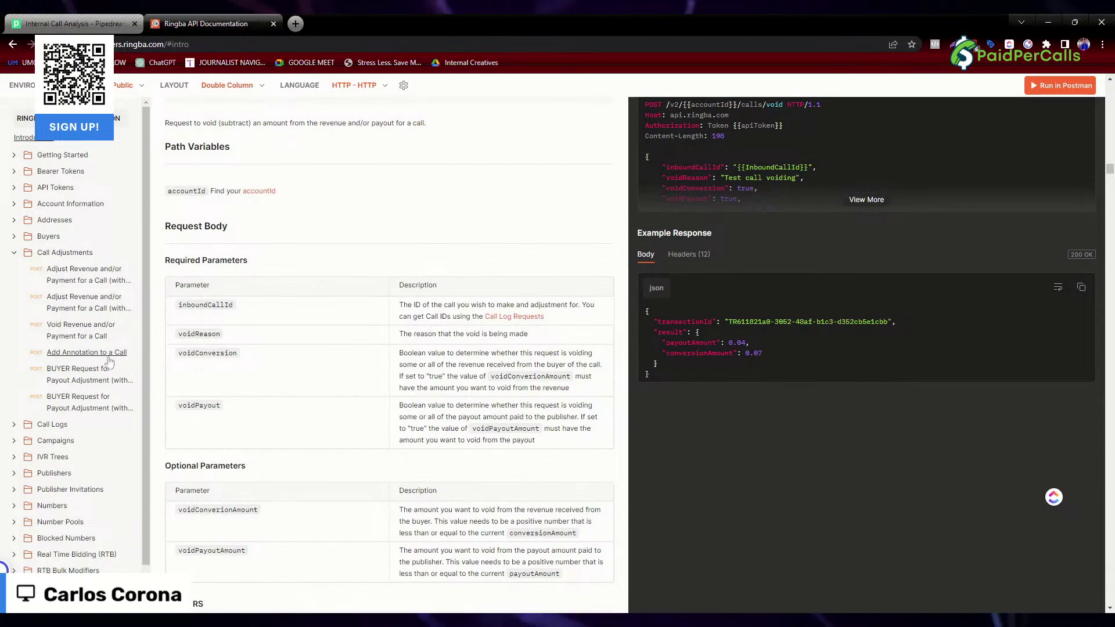
pyautogui.click(87, 353)
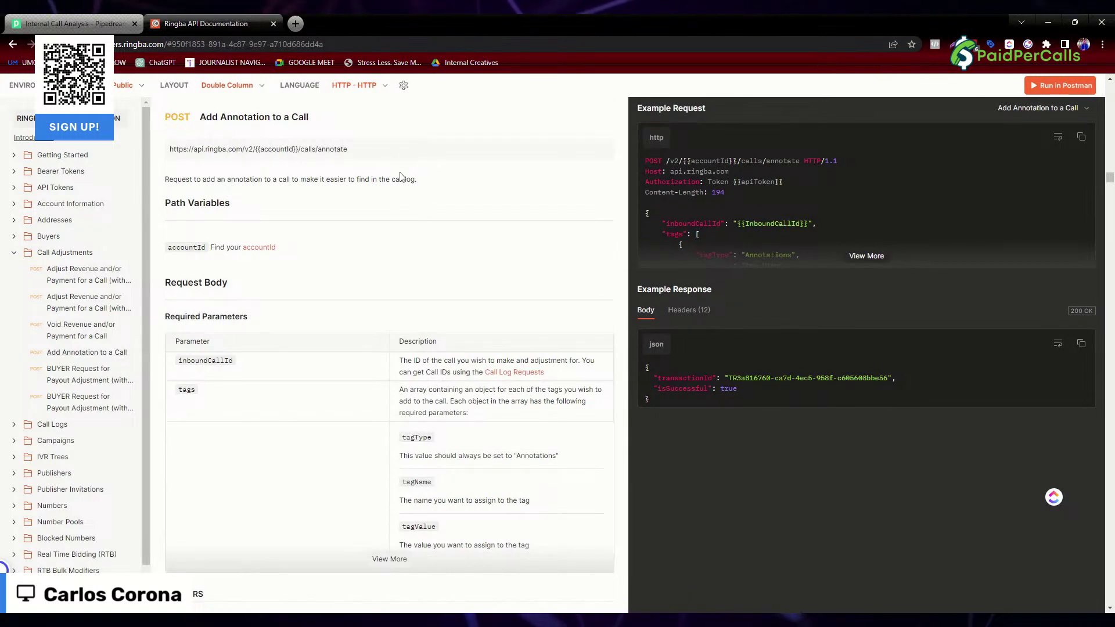
# Examine the Add Annotation to a Call endpoint URL and its required request body parameters, including the full parameter table.
pyautogui.scroll(1, 418, 259)
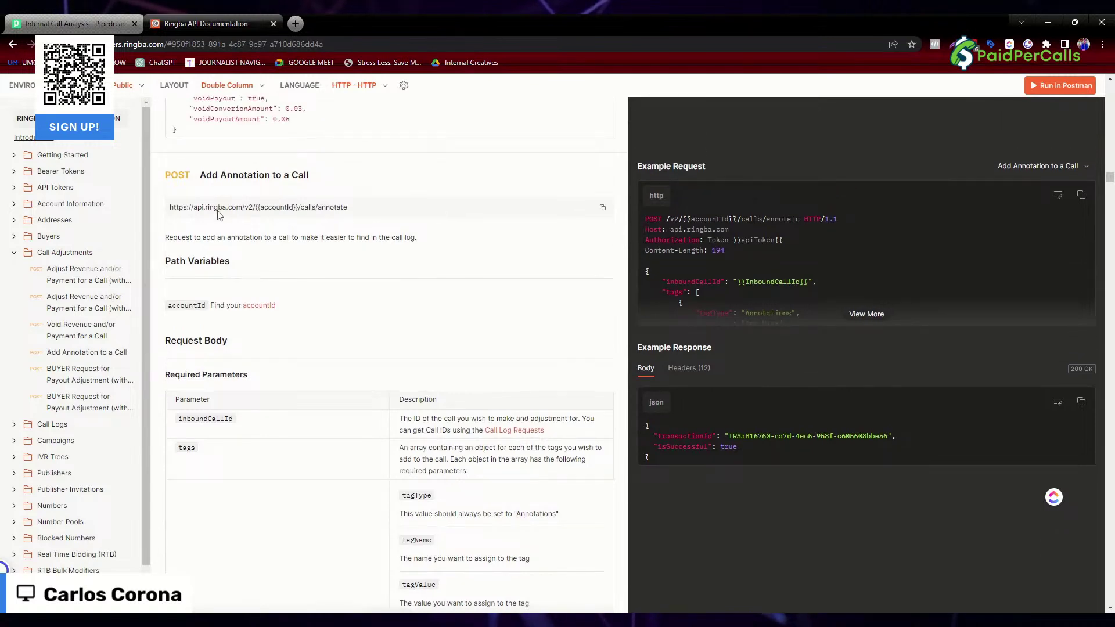
pyautogui.moveTo(179, 179)
pyautogui.mouseDown()
pyautogui.moveTo(238, 190)
pyautogui.moveTo(361, 169)
pyautogui.mouseUp()
pyautogui.moveTo(170, 207); pyautogui.dragTo(350, 215)
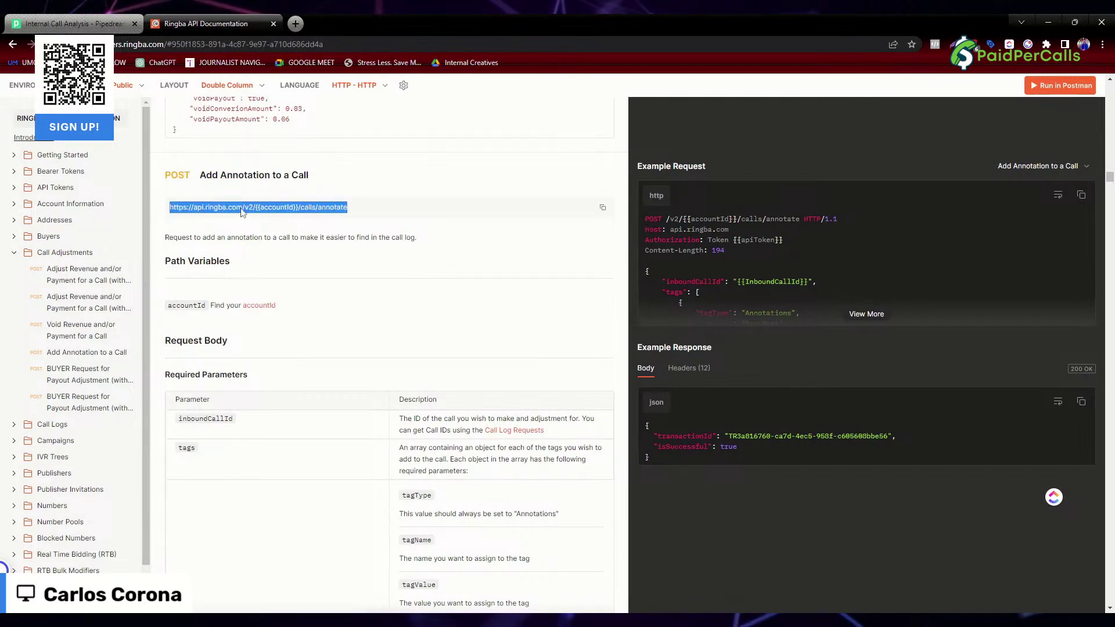
pyautogui.click(321, 214)
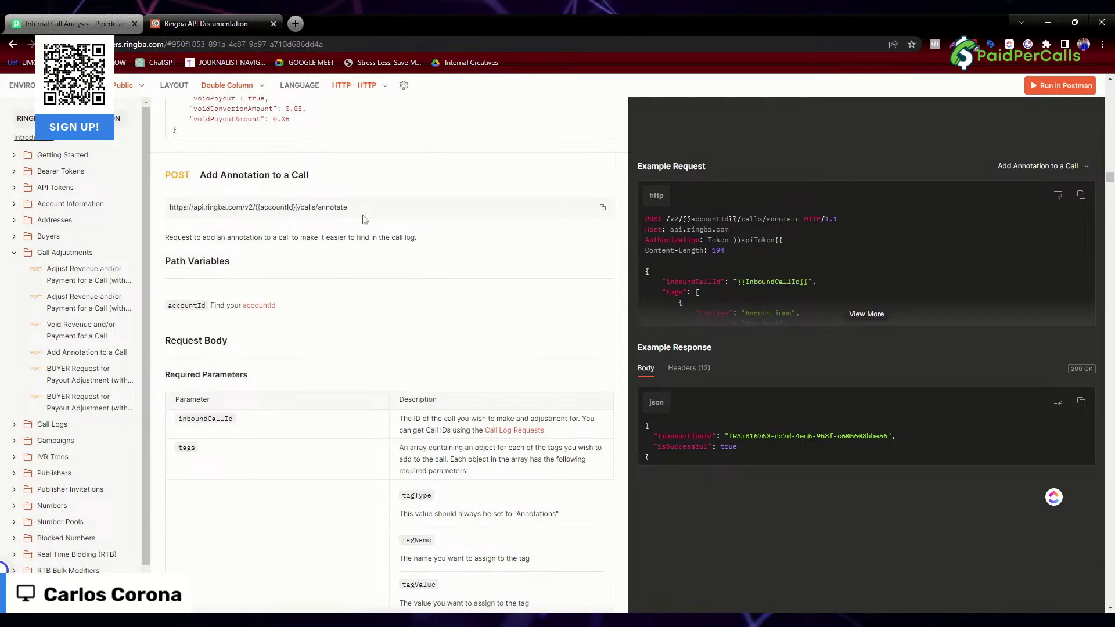
pyautogui.scroll(-2, 323, 218)
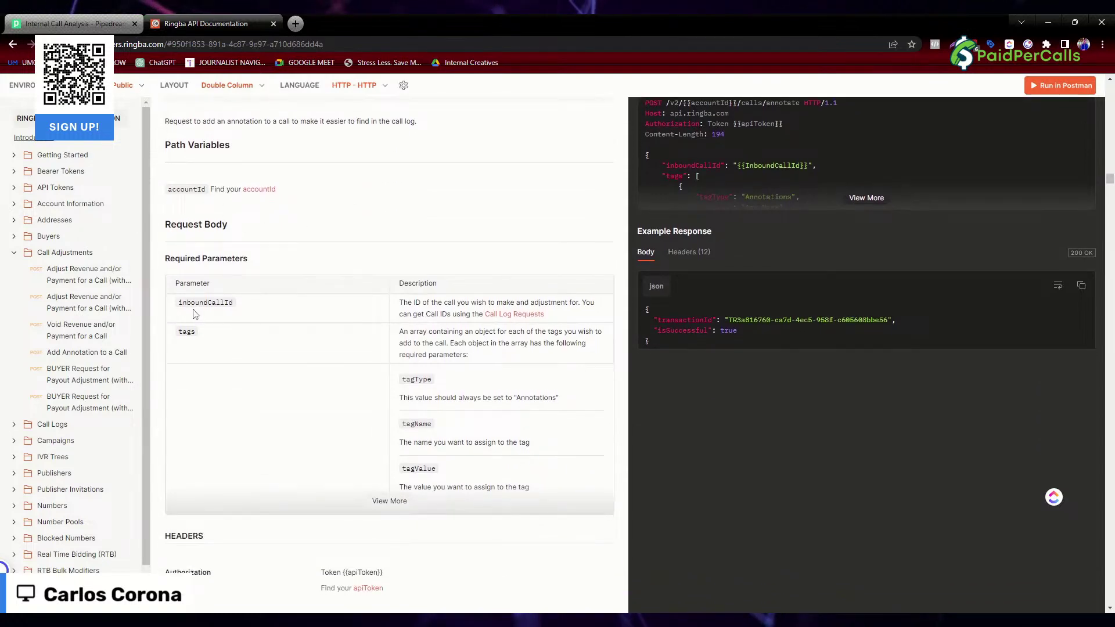
pyautogui.moveTo(183, 313); pyautogui.dragTo(268, 308)
pyautogui.click(349, 323)
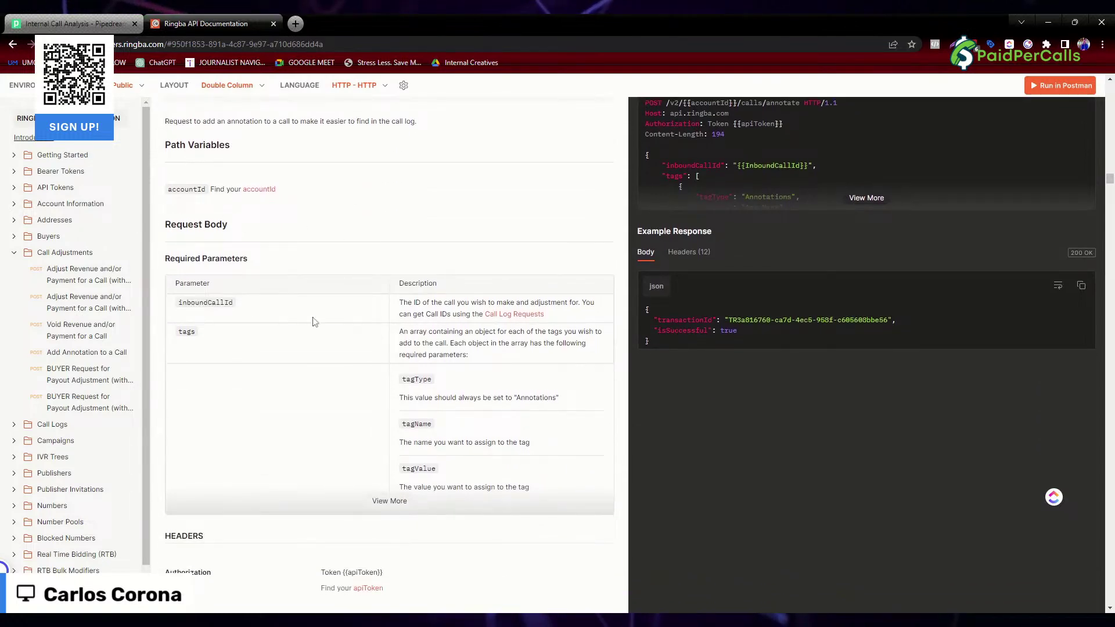
pyautogui.scroll(-1, 205, 260)
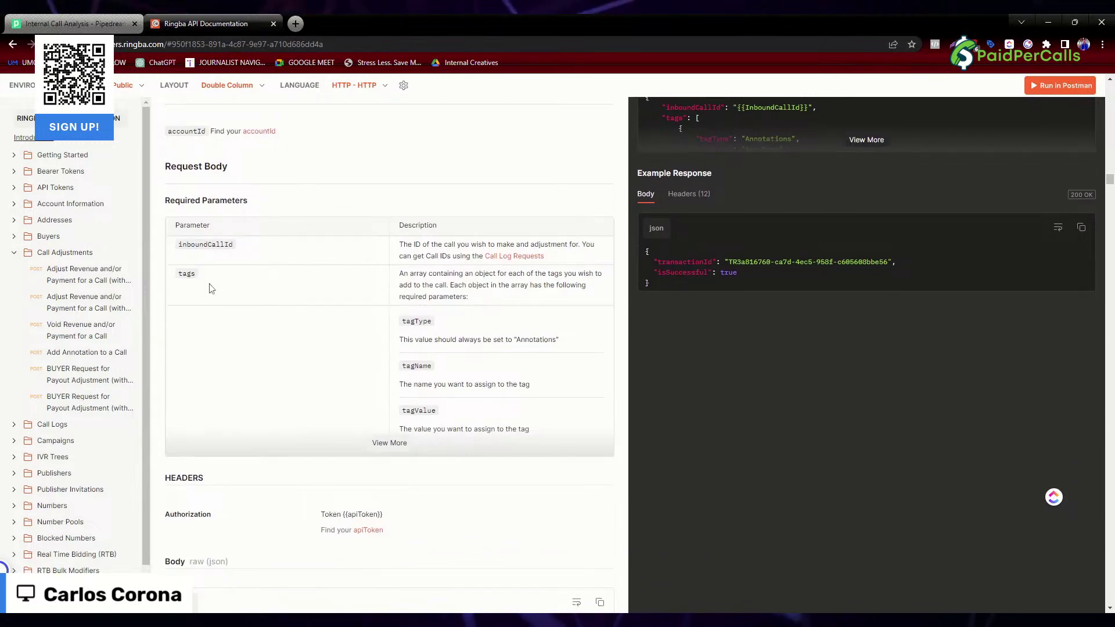
pyautogui.click(397, 446)
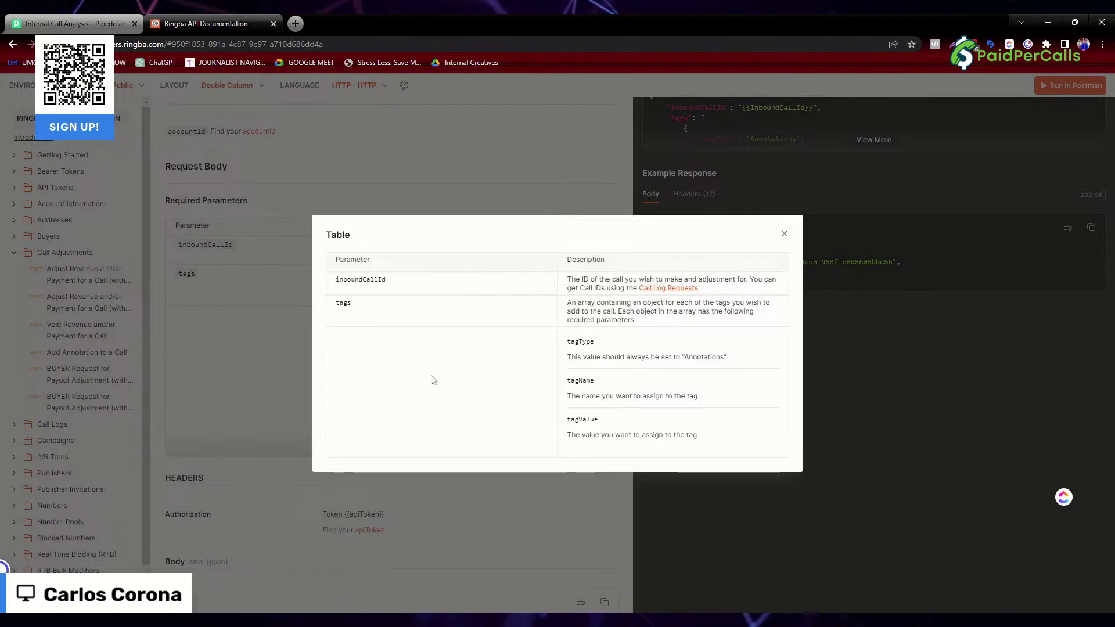
pyautogui.click(784, 233)
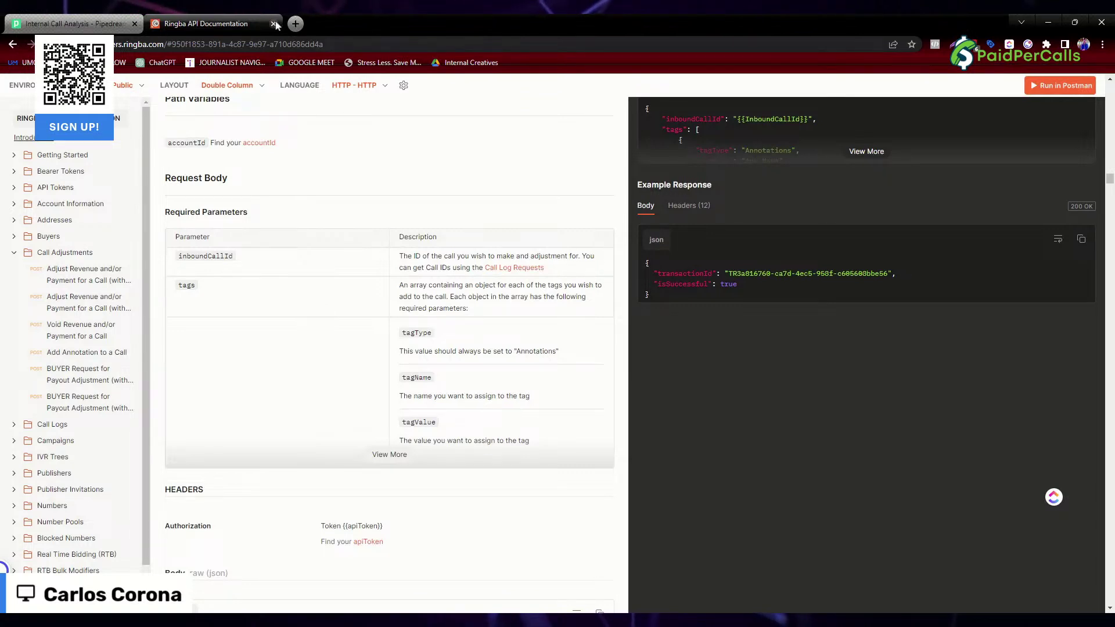
# Open the Pipedream workflows list at pipedream.com in a new browser tab.
pyautogui.click(295, 23)
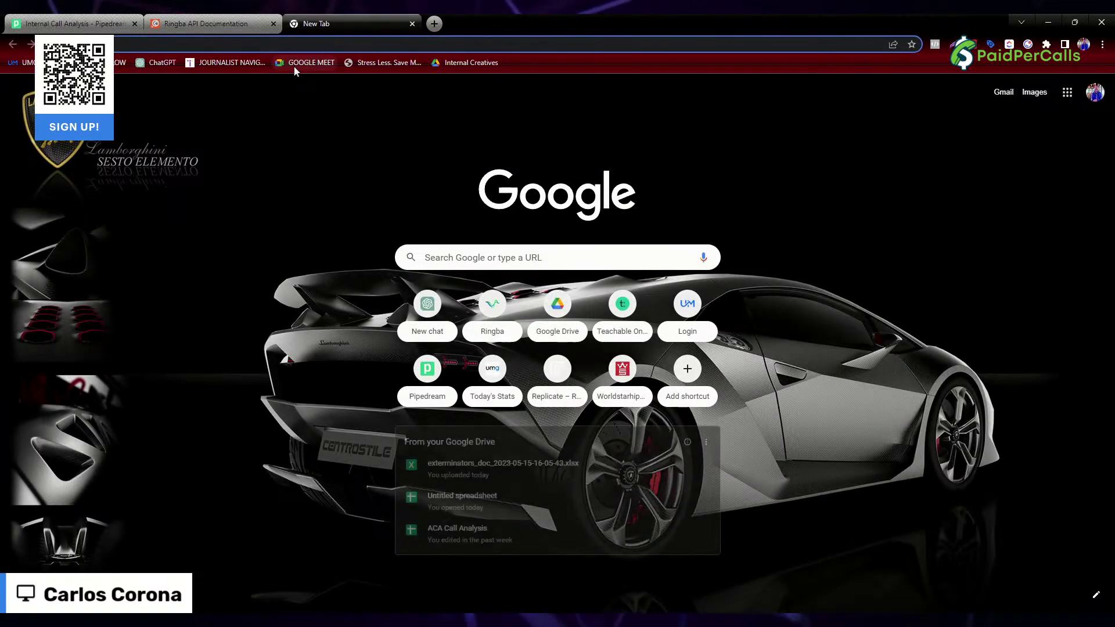
pyautogui.write('piped')
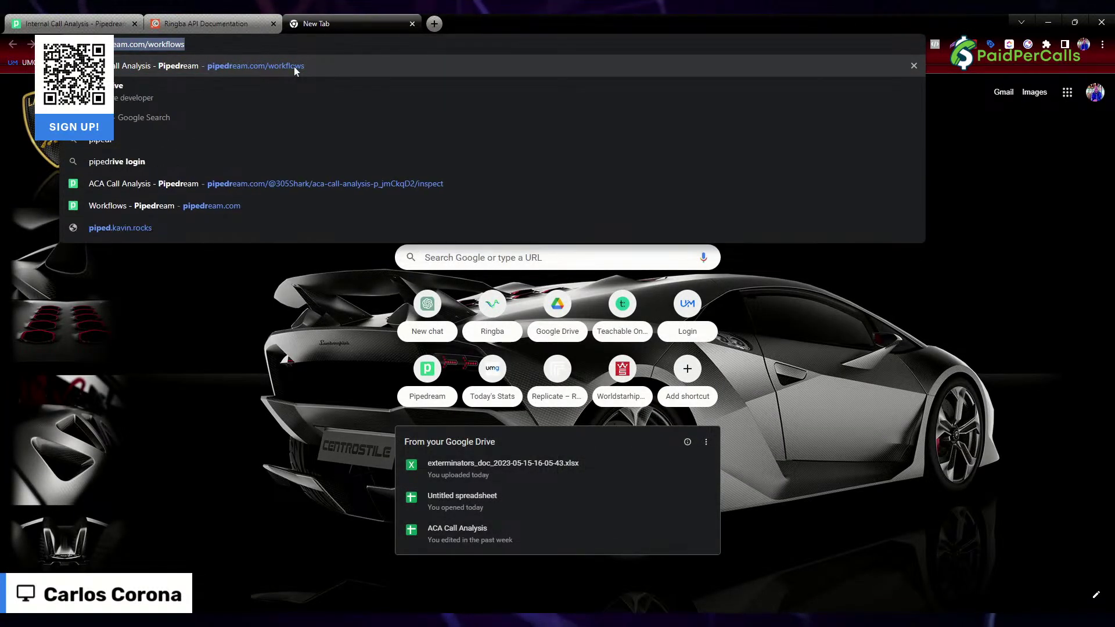
pyautogui.write('ream')
pyautogui.press('Right')
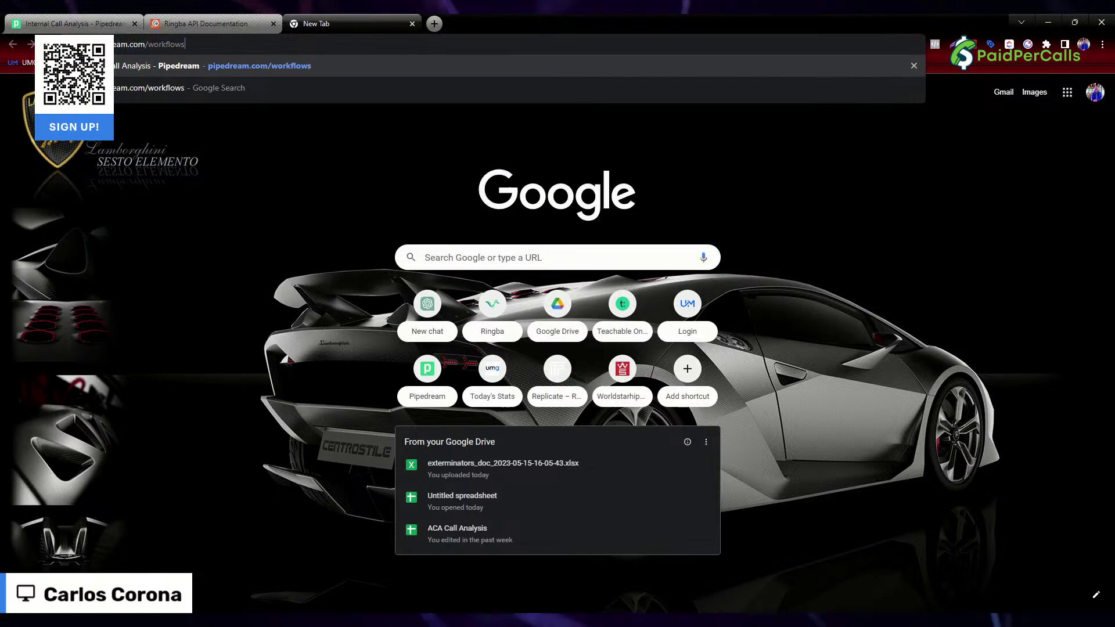
pyautogui.press('BackSpace')
pyautogui.press('BackSpace')
pyautogui.press('BackSpace')
pyautogui.press('BackSpace')
pyautogui.press('BackSpace')
pyautogui.press('BackSpace')
pyautogui.press('BackSpace')
pyautogui.press('BackSpace')
pyautogui.press('BackSpace')
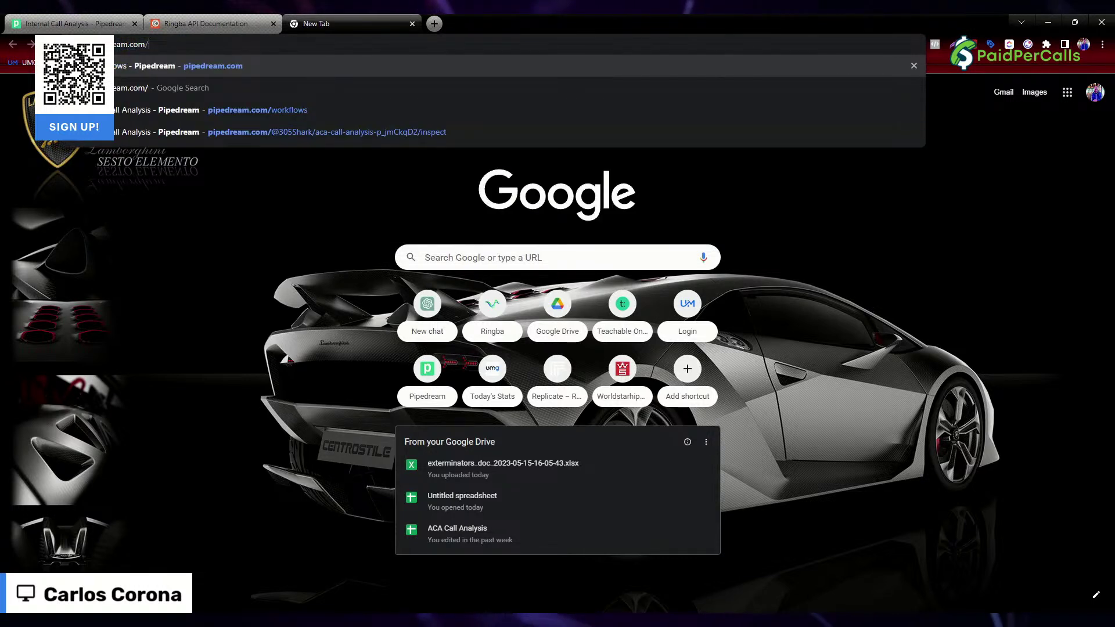
pyautogui.press('Return')
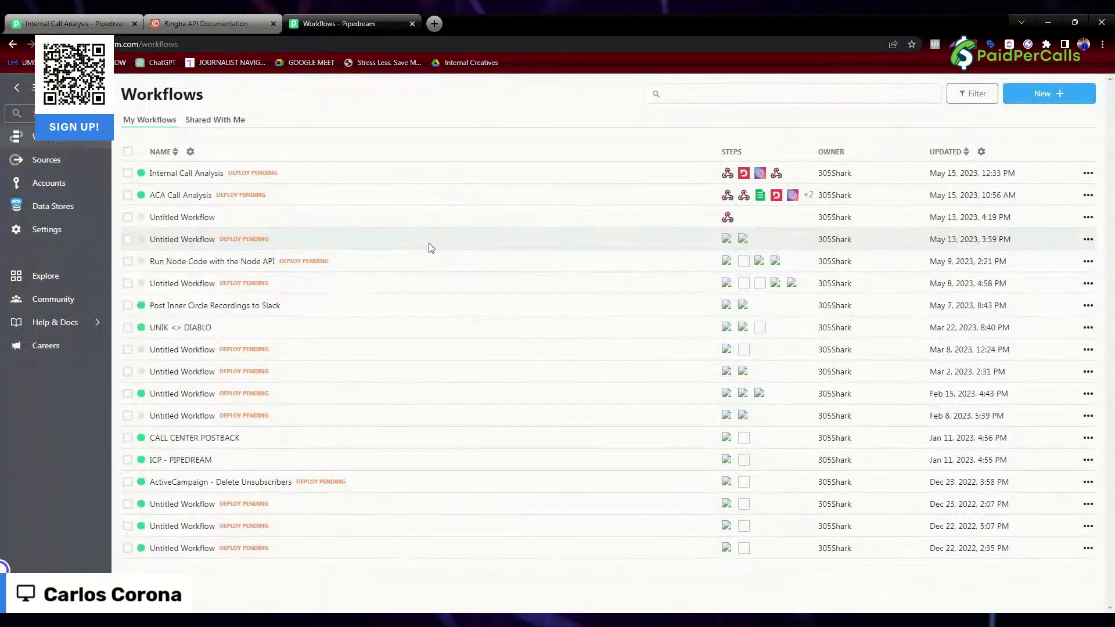
# Create a new workflow and name it AI Call Analysis.
pyautogui.click(1050, 99)
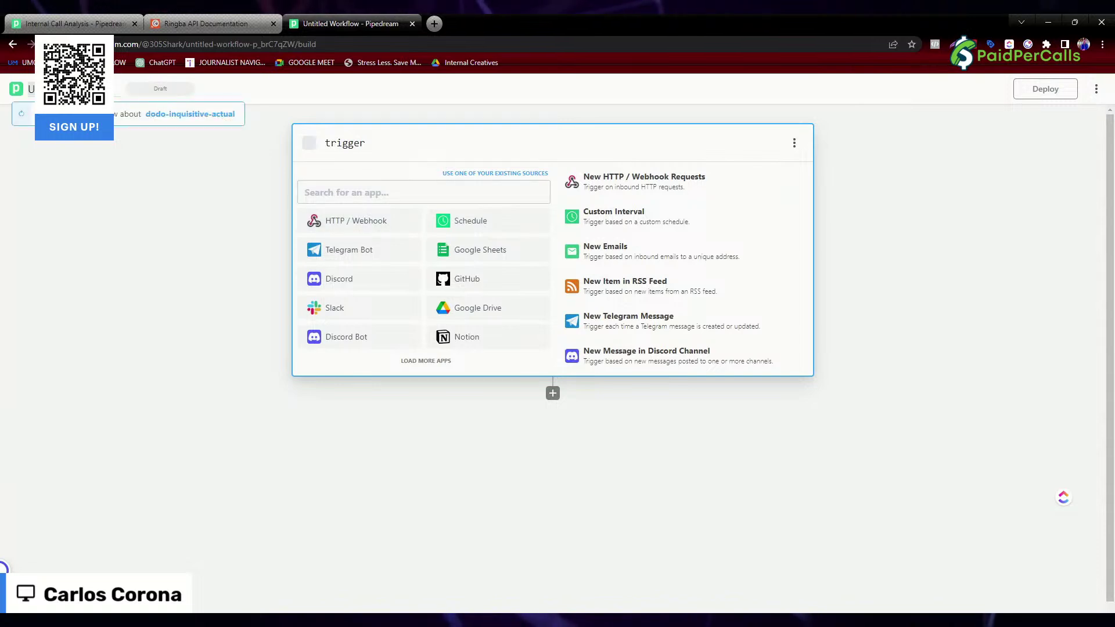
pyautogui.write('A')
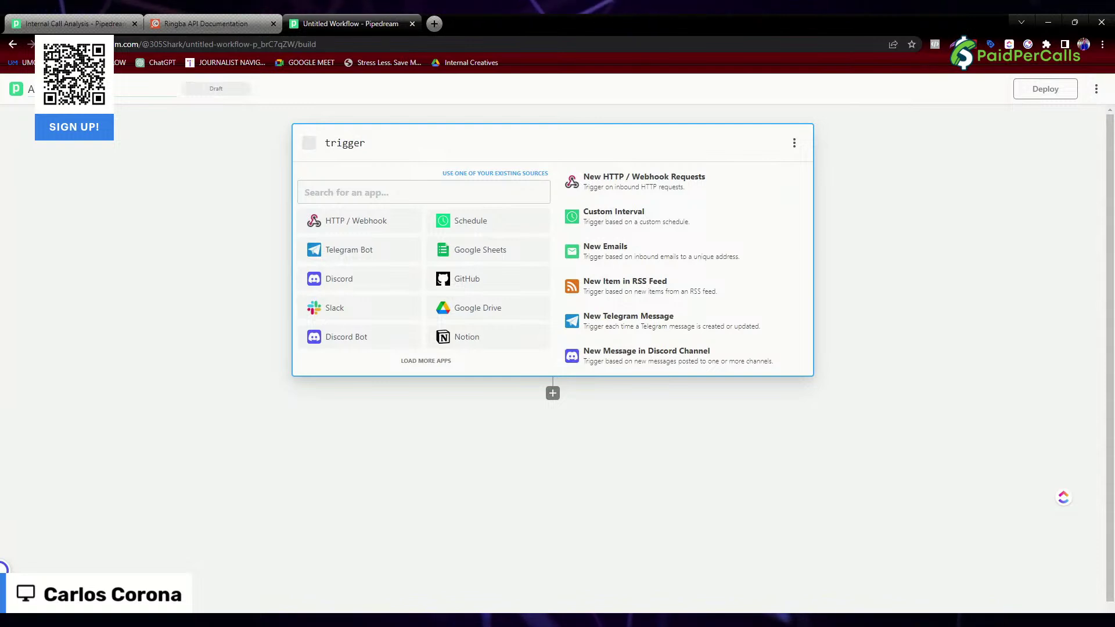
pyautogui.click(76, 186)
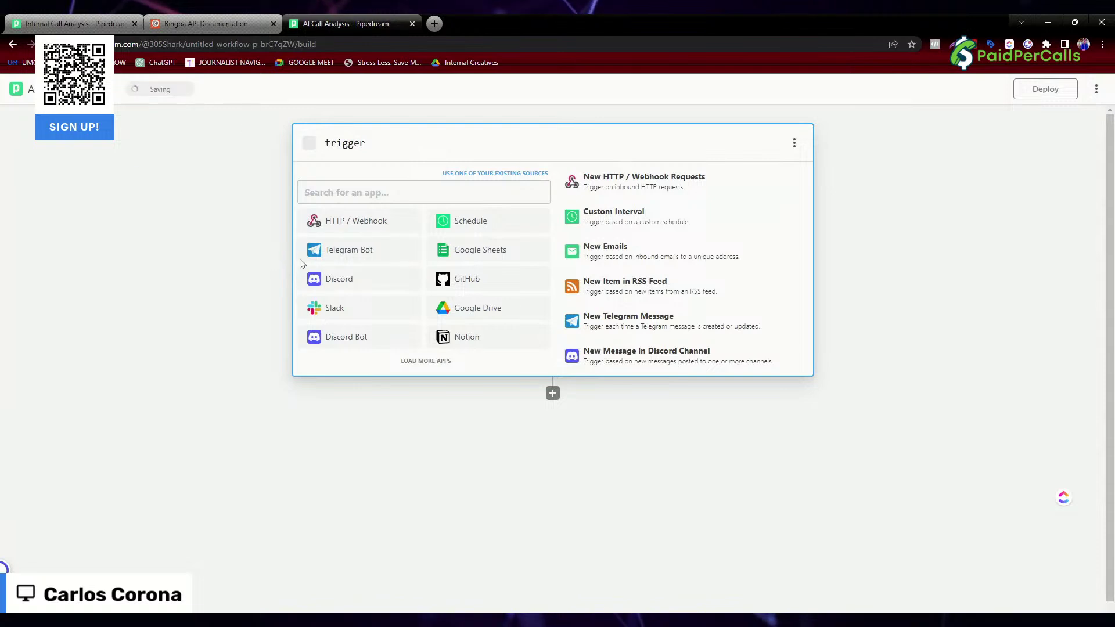
# Set up the trigger as HTTP Requests (Most Popular) with its default settings and copy its unique URL.
pyautogui.click(360, 226)
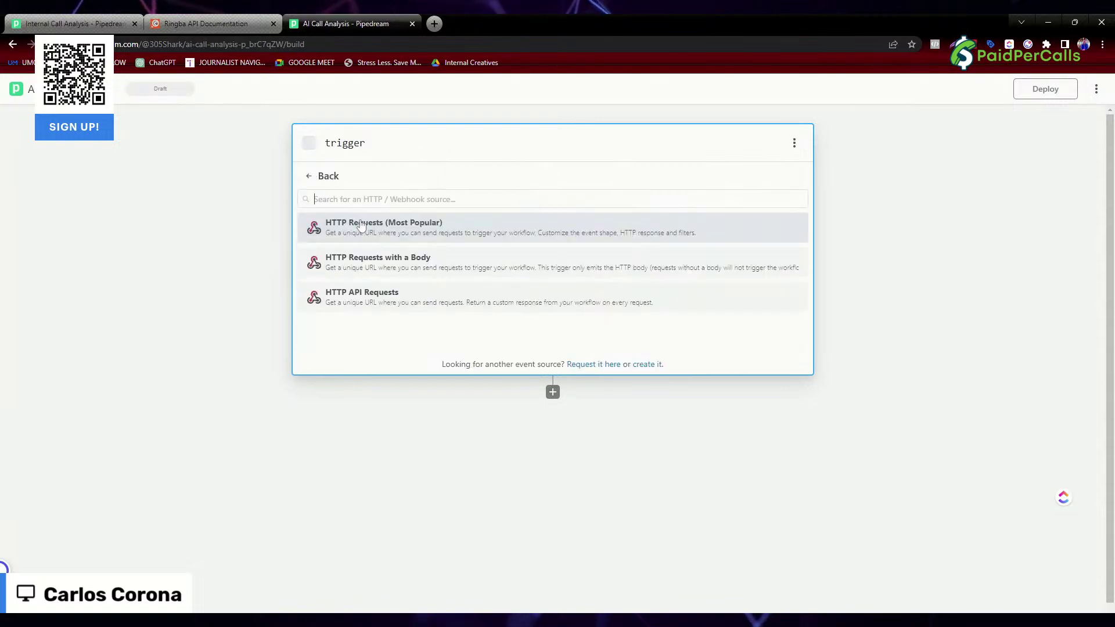
pyautogui.click(402, 231)
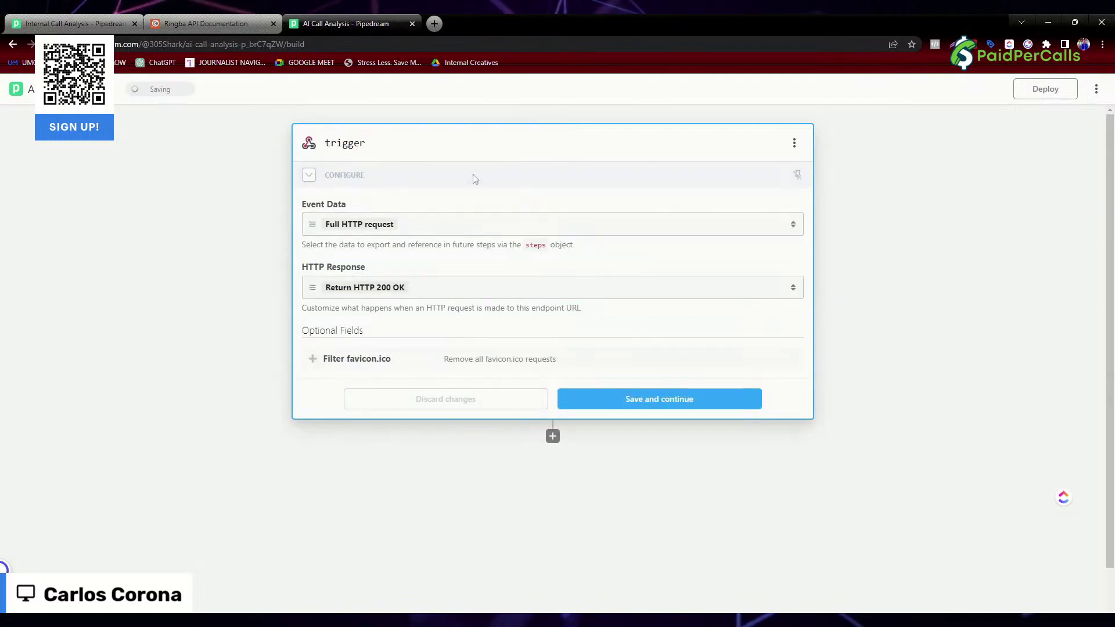
pyautogui.click(666, 401)
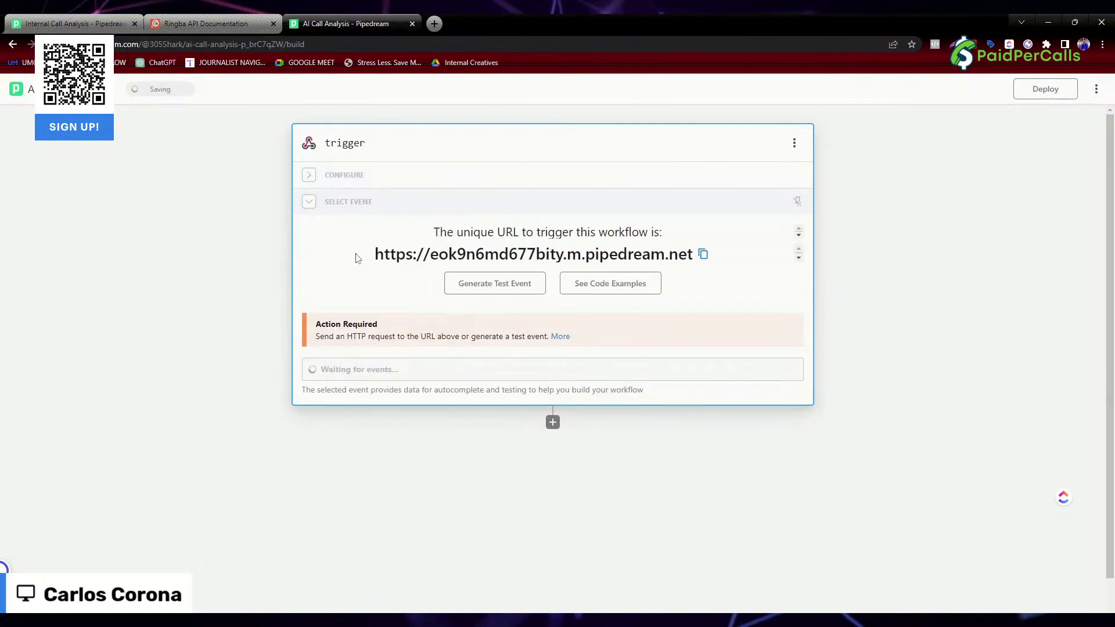
pyautogui.click(703, 254)
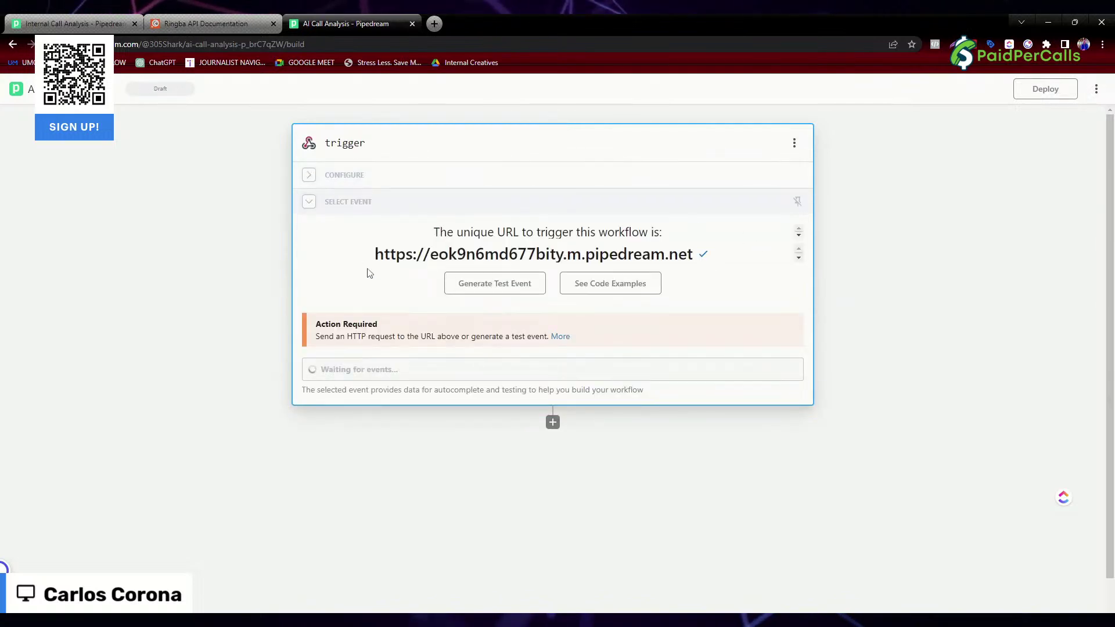
pyautogui.moveTo(375, 253)
pyautogui.mouseDown()
pyautogui.moveTo(665, 254)
pyautogui.moveTo(702, 266)
pyautogui.moveTo(375, 259)
pyautogui.mouseUp()
pyautogui.click(697, 259)
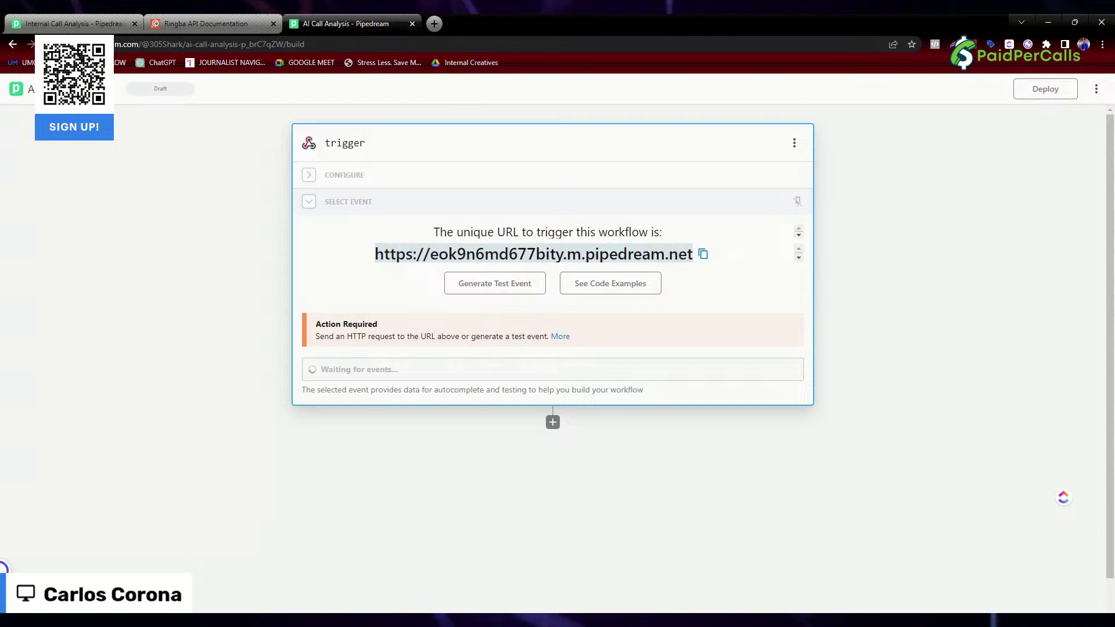
# Add a step after the trigger and examine the OpenAI (ChatGPT) actions available for it, including Create Transcription.
pyautogui.click(553, 423)
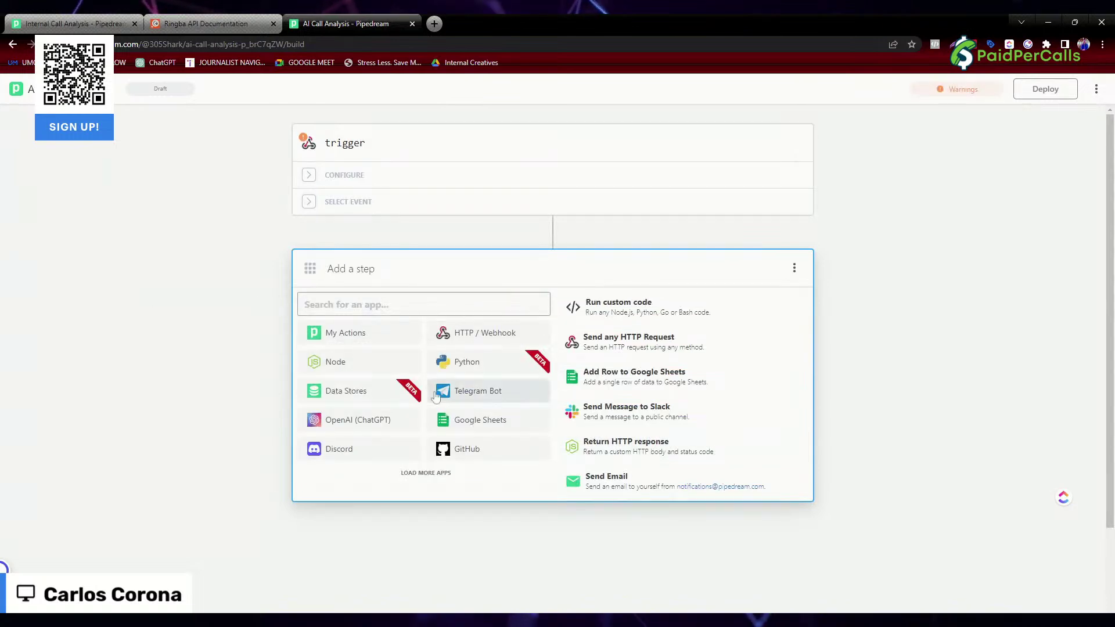
pyautogui.click(359, 424)
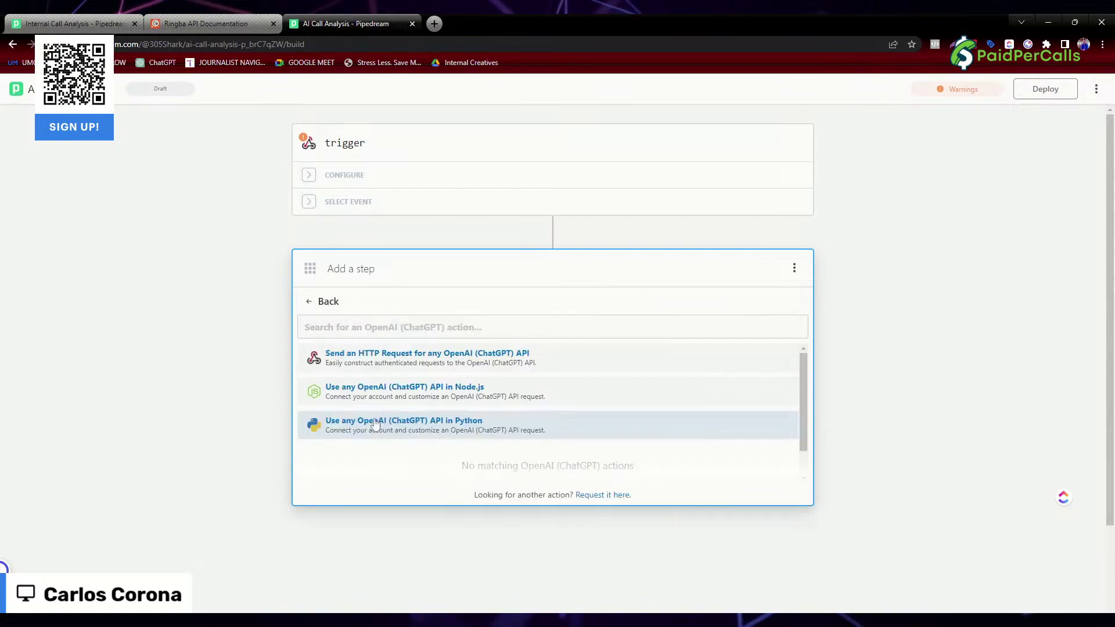
pyautogui.scroll(-1, 480, 370)
pyautogui.scroll(-3, 480, 371)
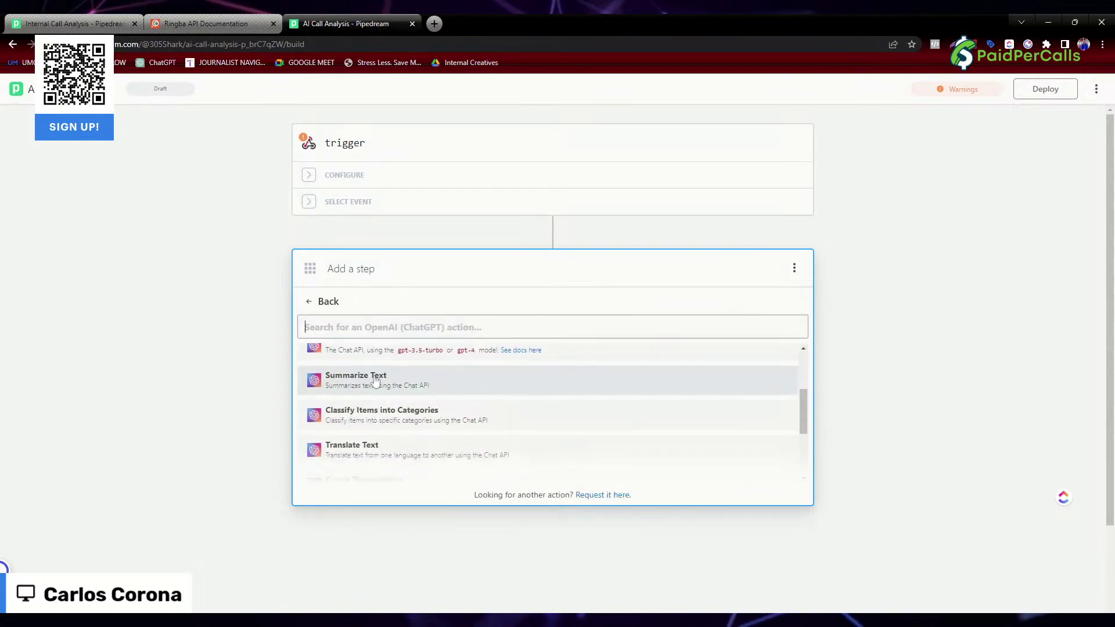
pyautogui.scroll(-2, 438, 379)
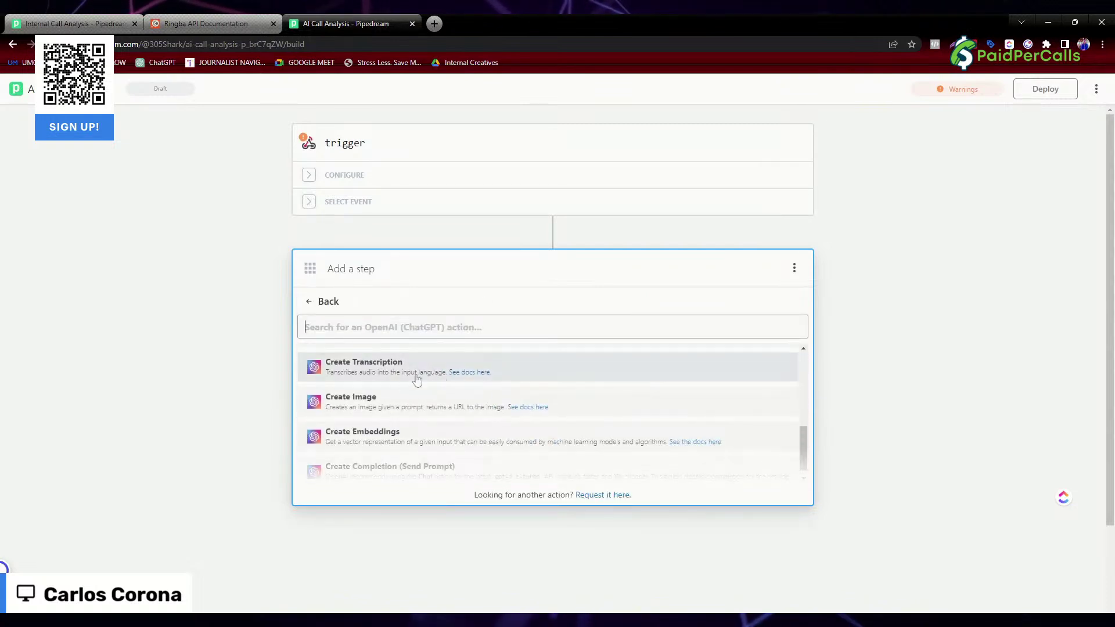
pyautogui.scroll(-2, 542, 393)
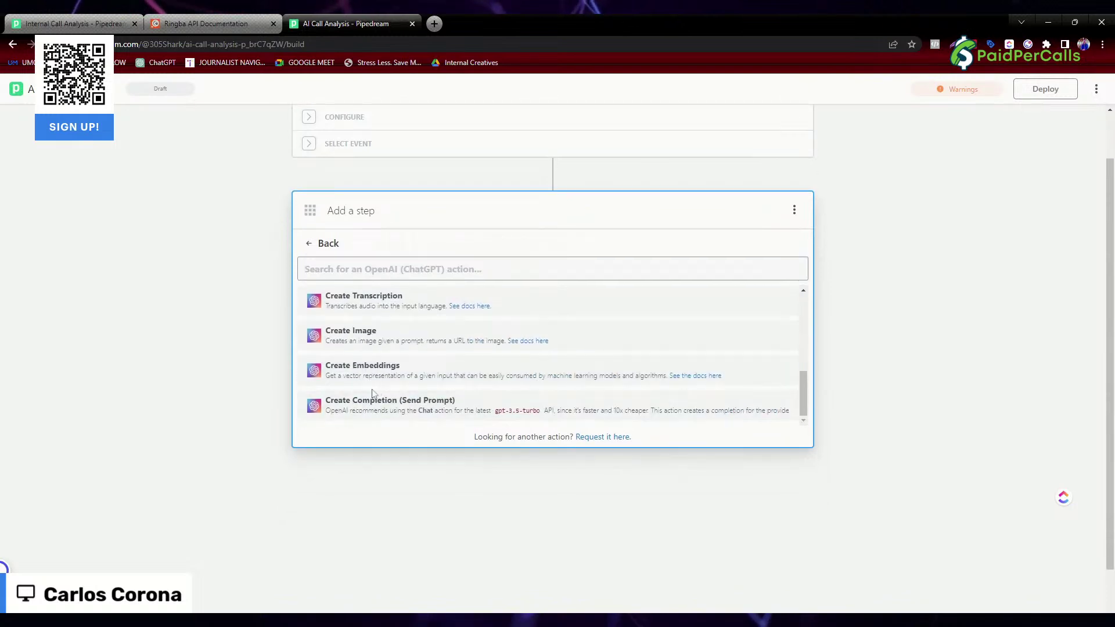
pyautogui.scroll(1, 420, 383)
pyautogui.scroll(4, 421, 383)
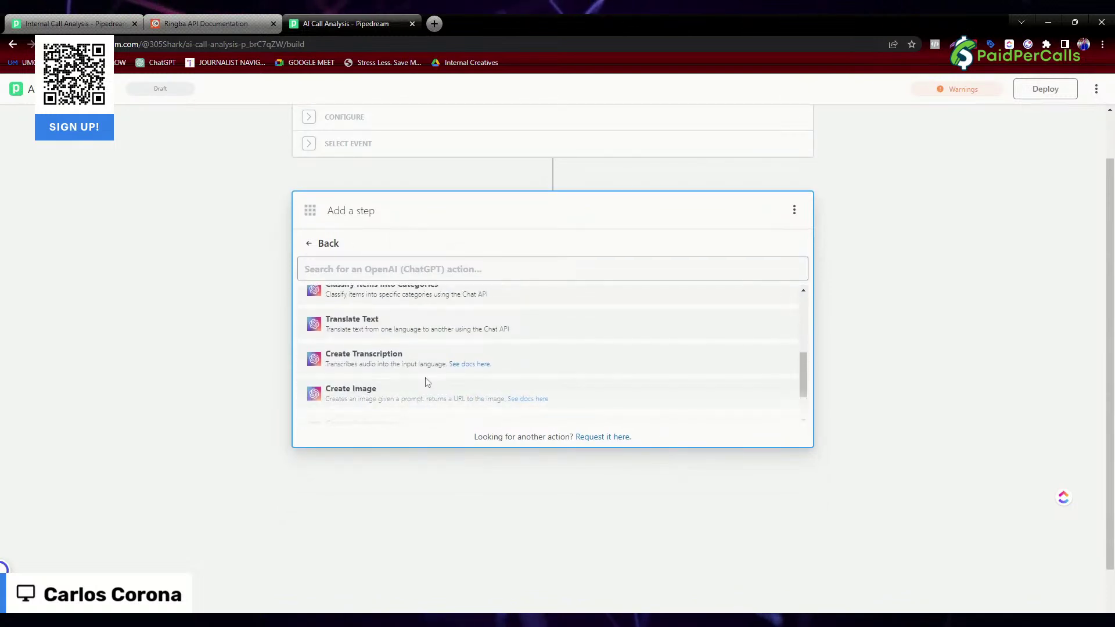
pyautogui.scroll(1, 426, 380)
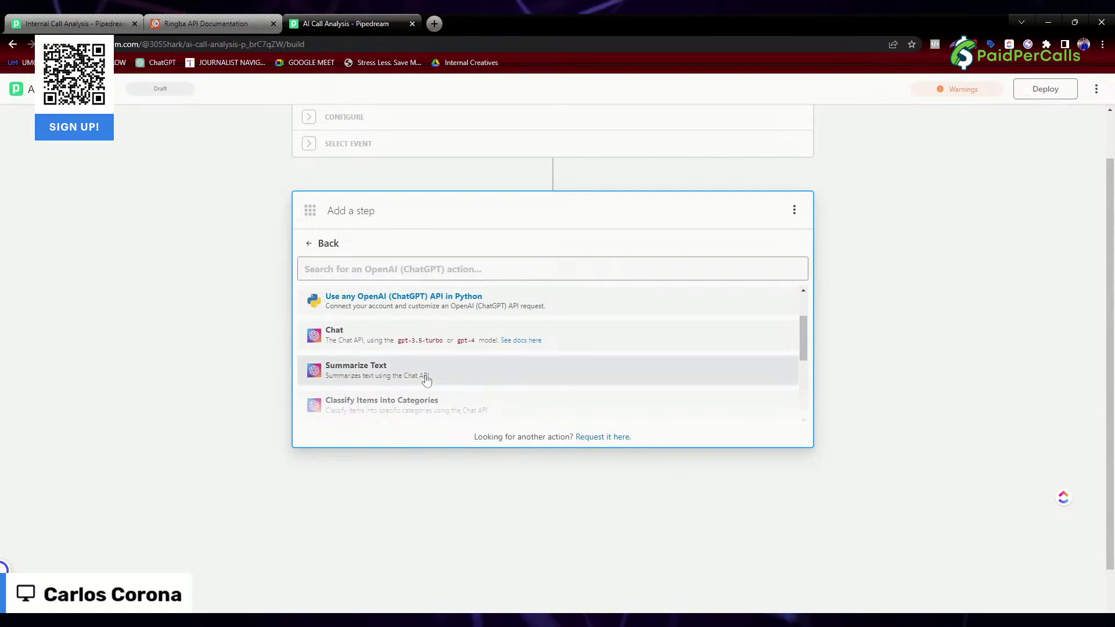
pyautogui.scroll(2, 431, 374)
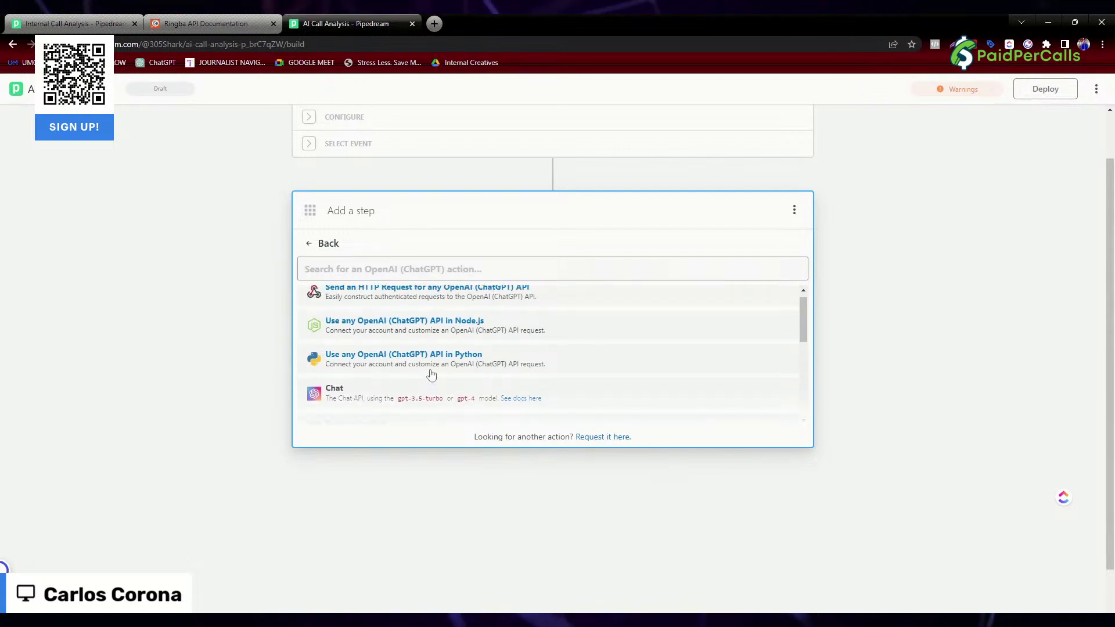
pyautogui.scroll(-4, 511, 372)
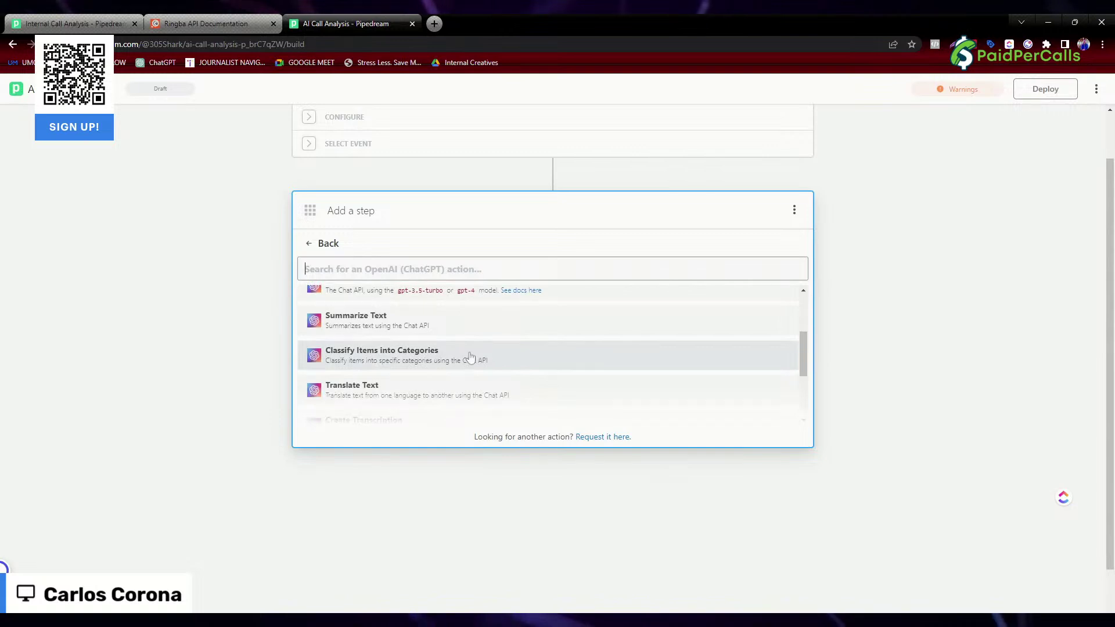
pyautogui.scroll(-4, 468, 356)
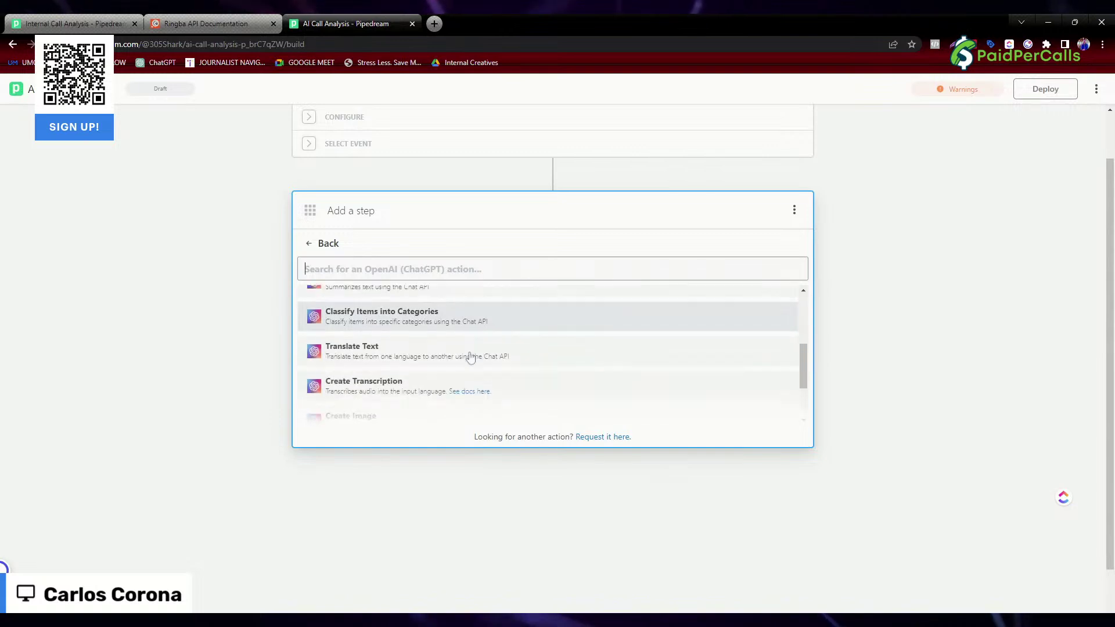
pyautogui.scroll(-3, 482, 346)
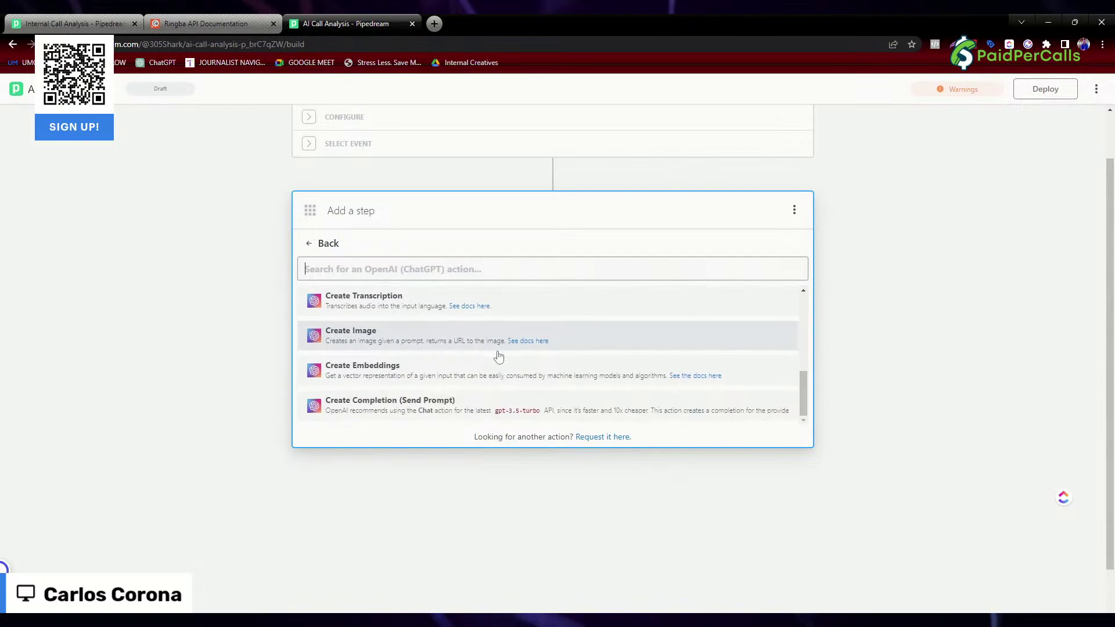
pyautogui.scroll(2, 250, 307)
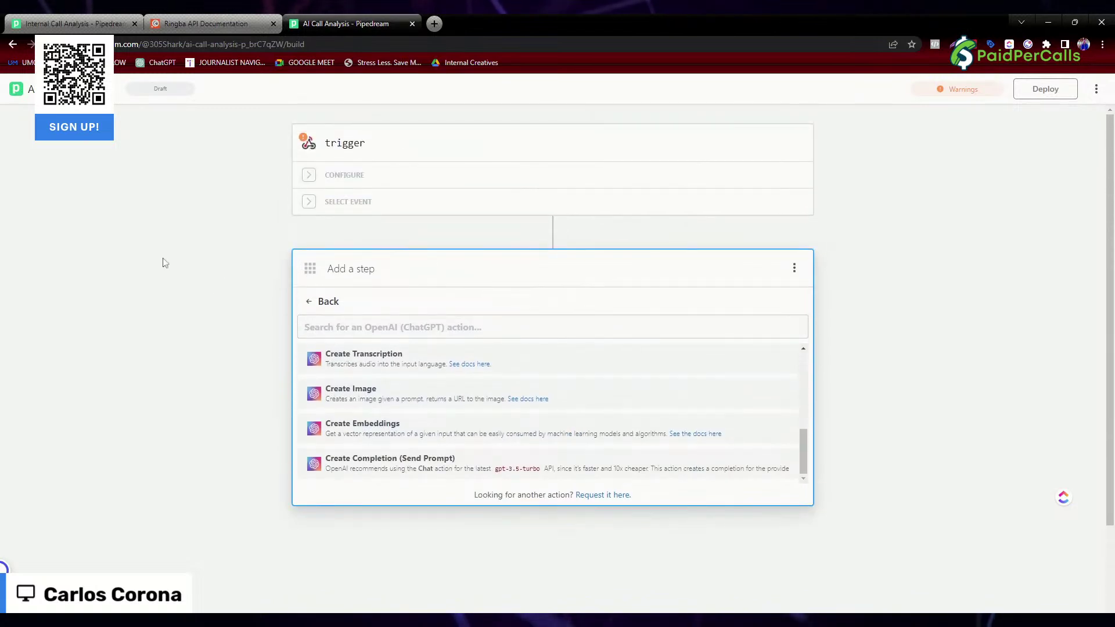
pyautogui.click(308, 303)
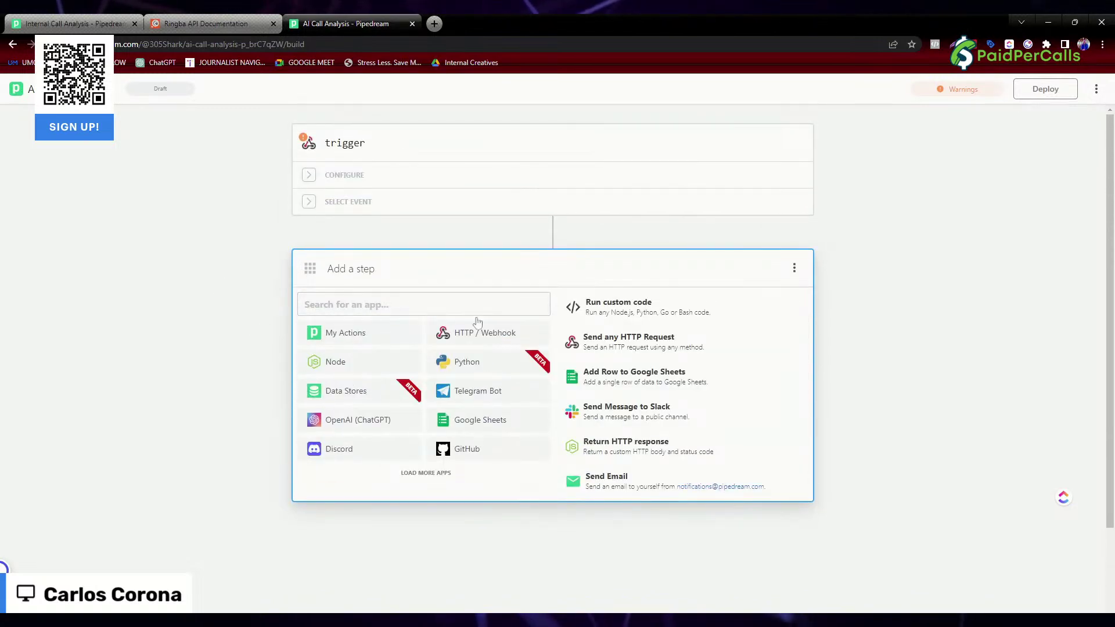
# Find the Deepgram app and use its Transcribe Audio action as the step after the trigger.
pyautogui.write('deepf')
pyautogui.press('BackSpace')
pyautogui.write('gram')
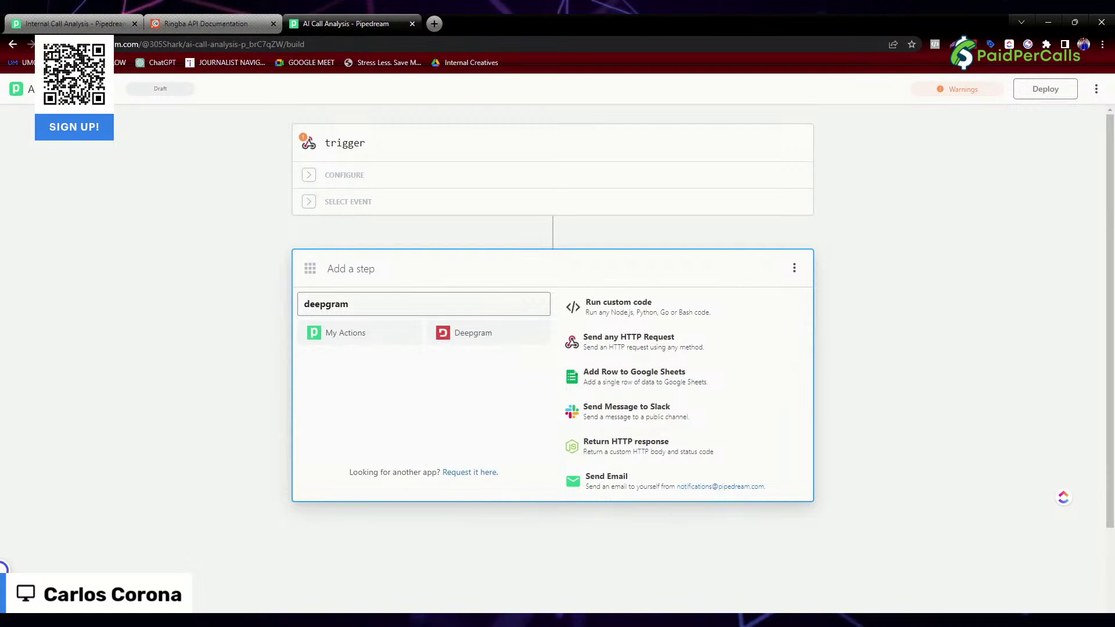
pyautogui.click(488, 332)
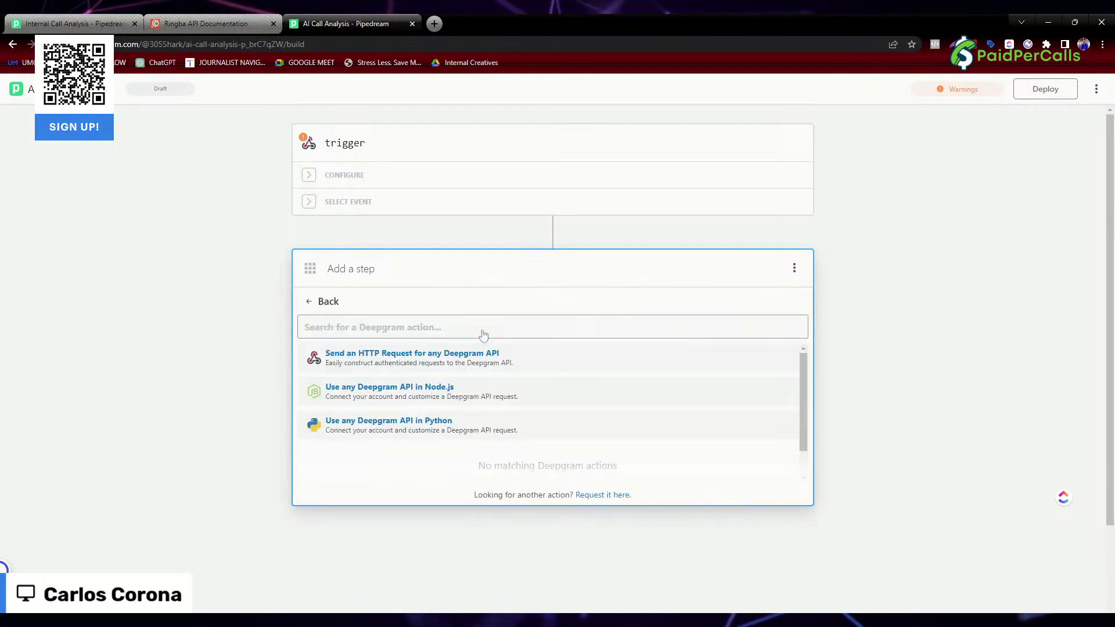
pyautogui.scroll(-1, 468, 381)
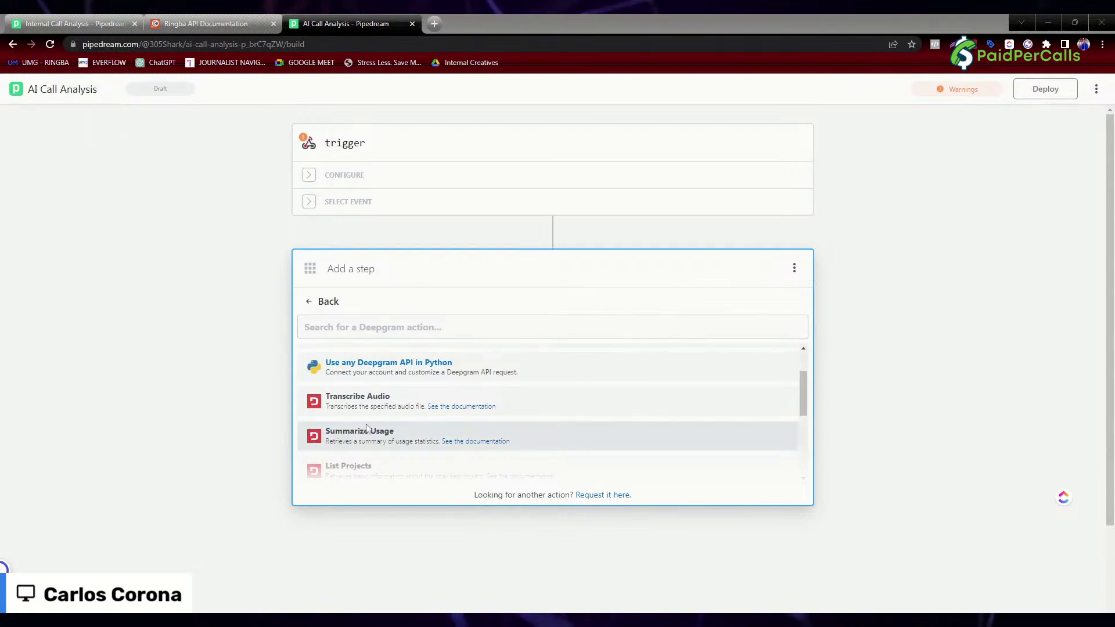
pyautogui.click(402, 397)
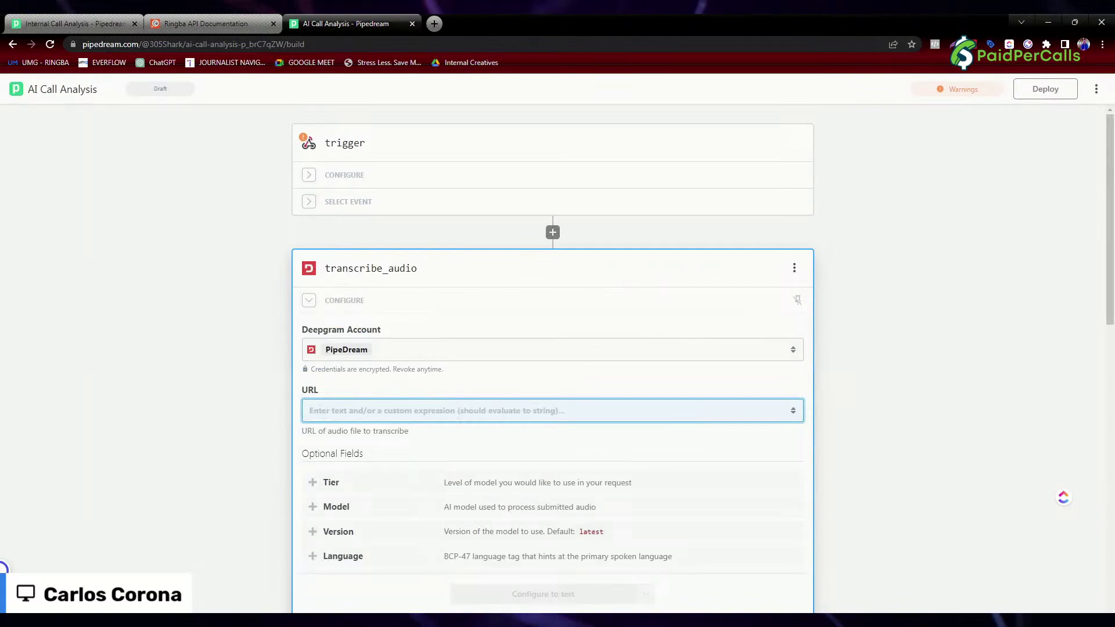
# Include the optional Model field in the transcription step and set it to phonecall, optimized for low-bandwidth audio phone calls.
pyautogui.scroll(-3, 424, 404)
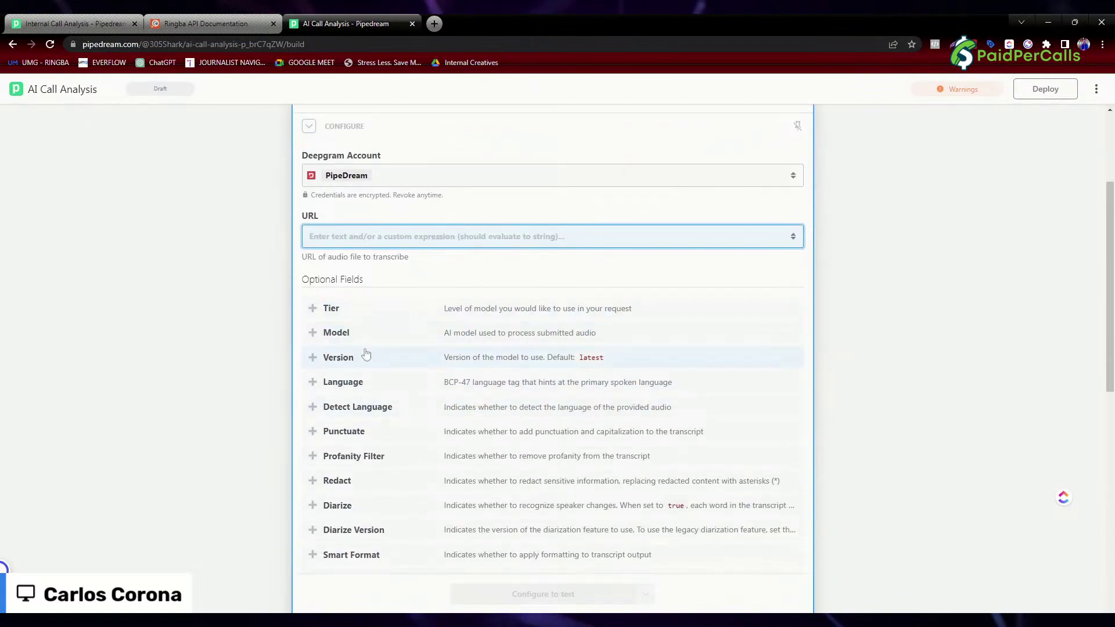
pyautogui.click(329, 334)
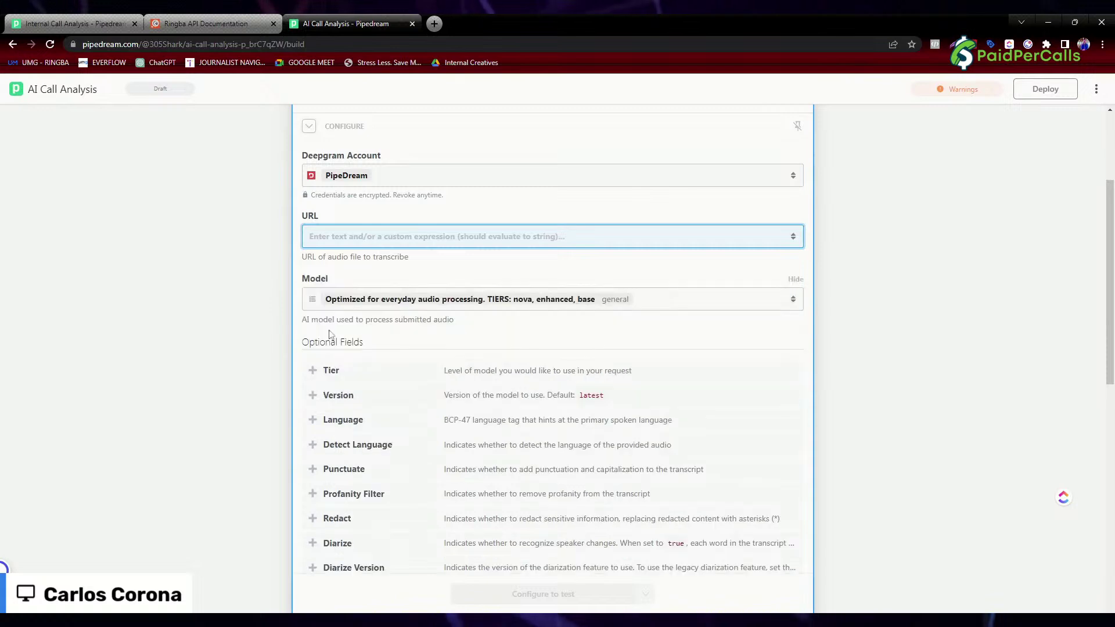
pyautogui.click(546, 297)
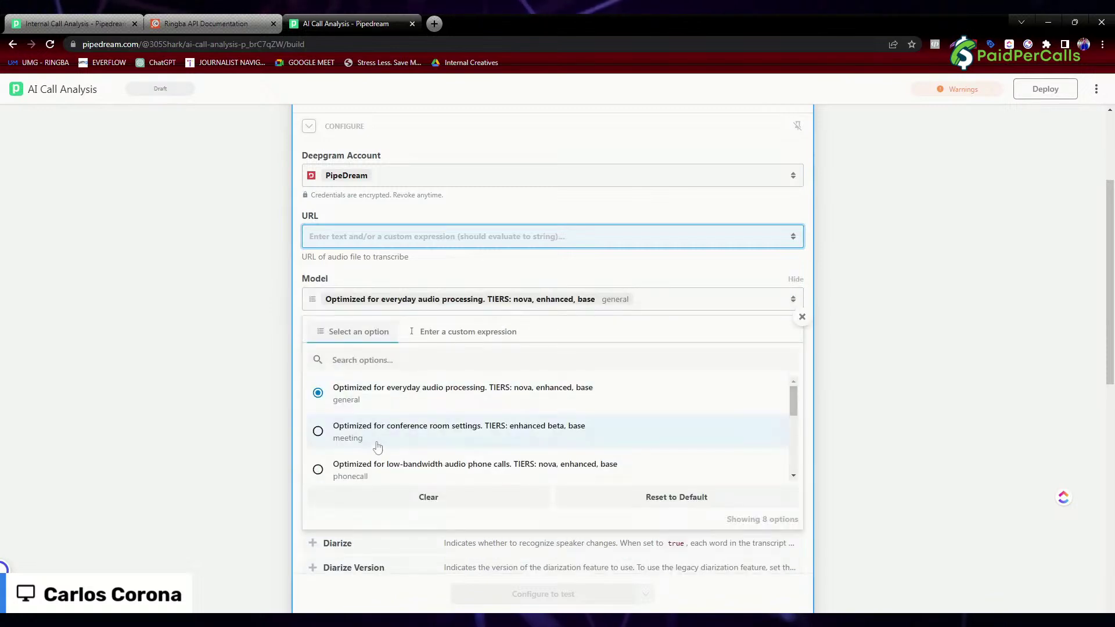
pyautogui.click(365, 475)
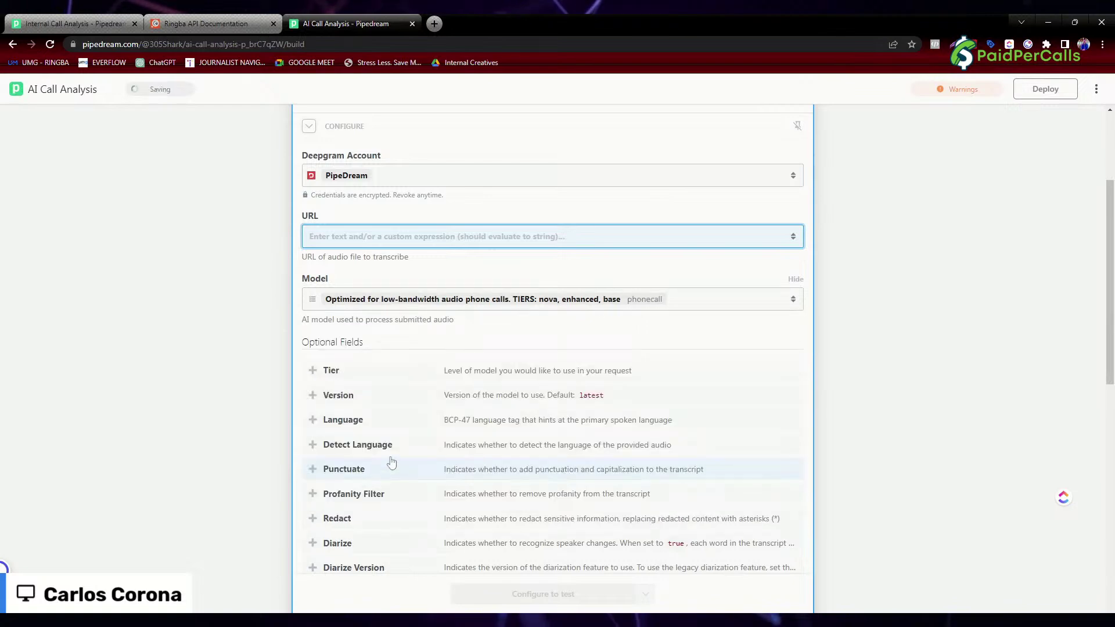
# Review the remaining optional fields of the Deepgram transcription step, from Tier through Tag.
pyautogui.scroll(-3, 567, 368)
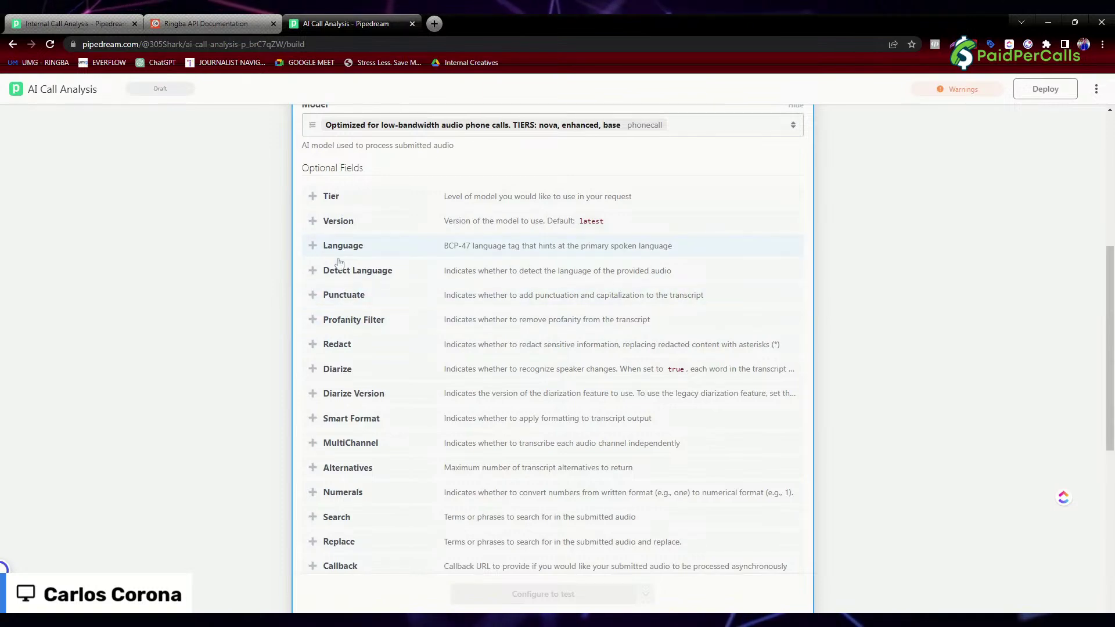
pyautogui.scroll(-1, 399, 377)
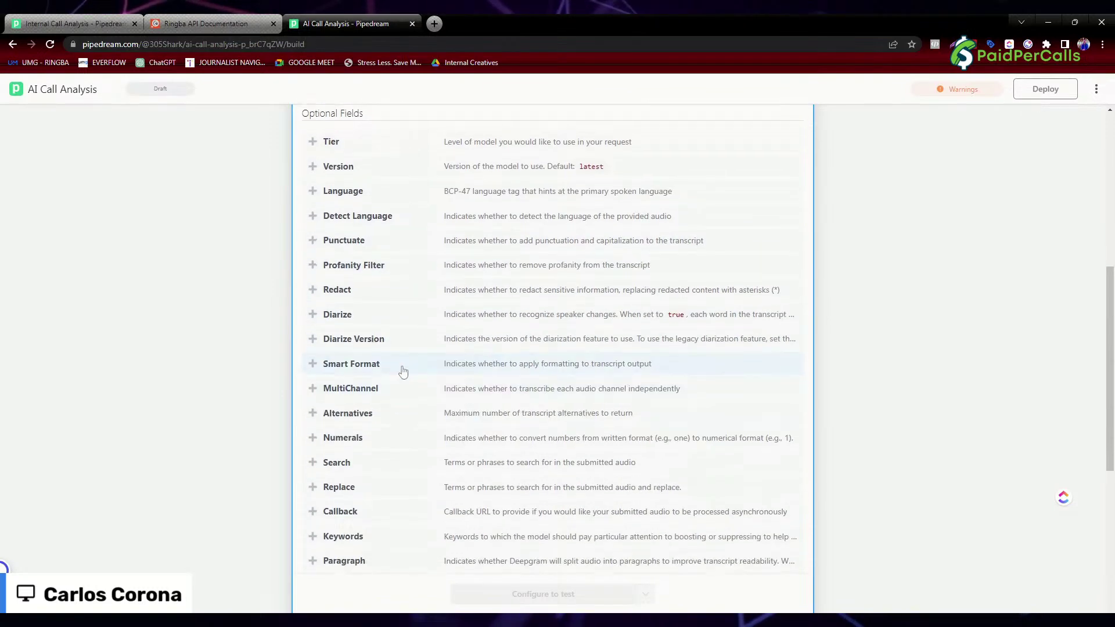
pyautogui.scroll(2, 386, 325)
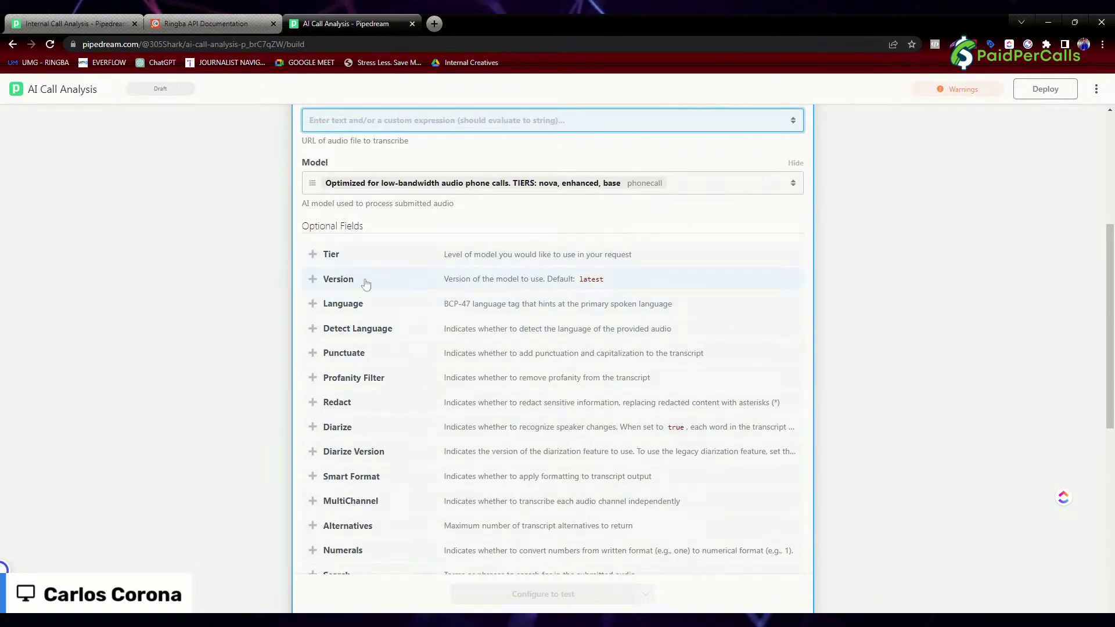
pyautogui.scroll(-3, 368, 317)
pyautogui.scroll(-3, 366, 318)
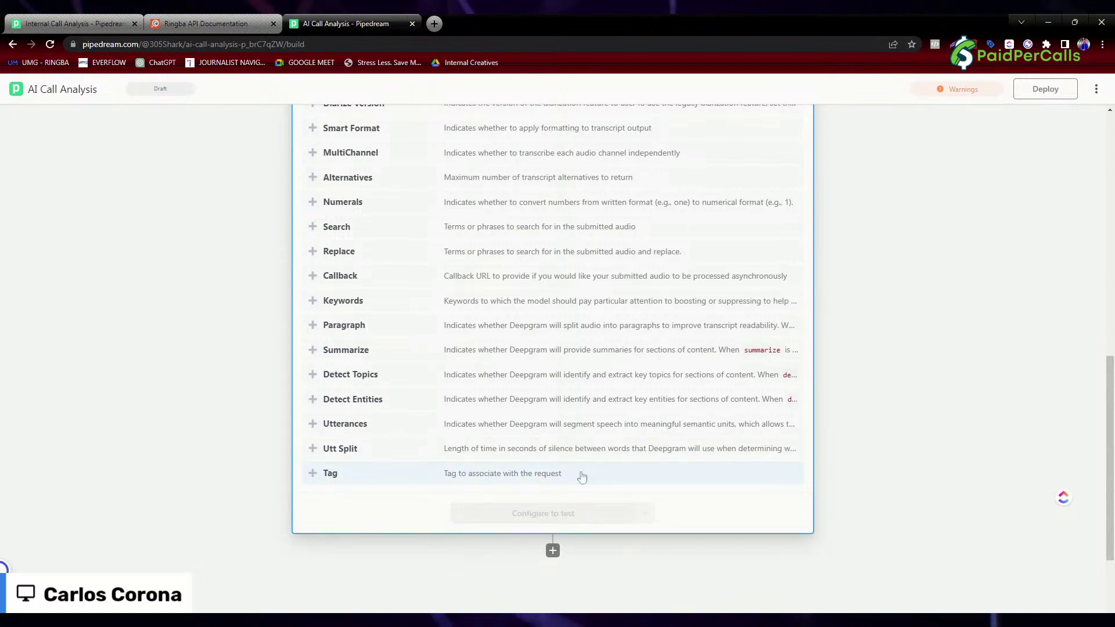
pyautogui.scroll(10, 573, 319)
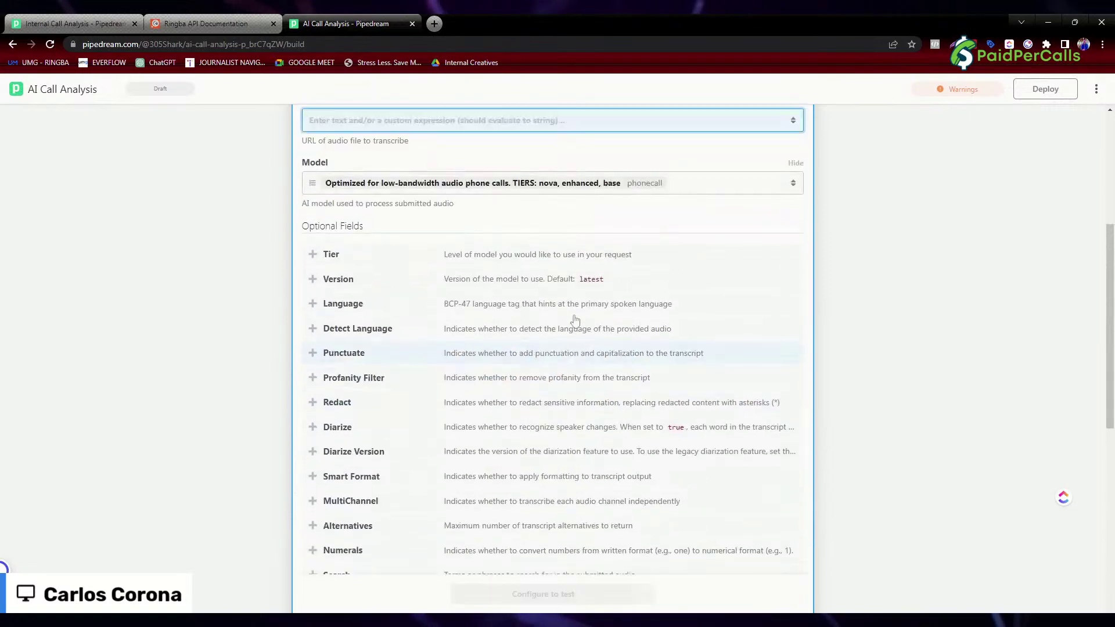
pyautogui.scroll(1, 690, 226)
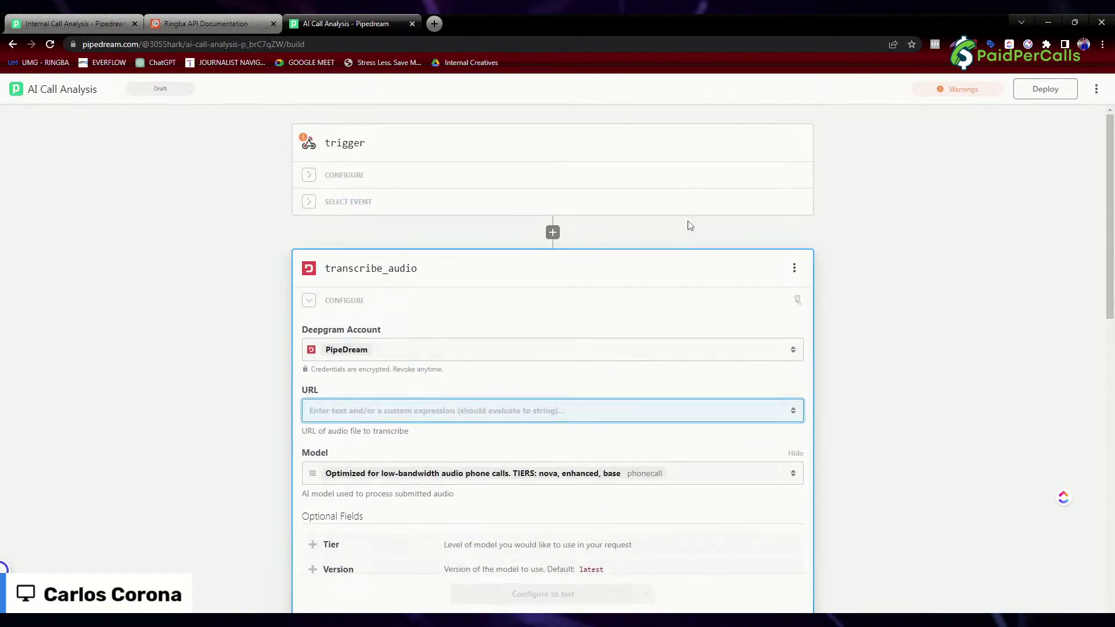
# Add an OpenAI (ChatGPT) Chat action as a new step after the audio transcription.
pyautogui.scroll(-10, 690, 225)
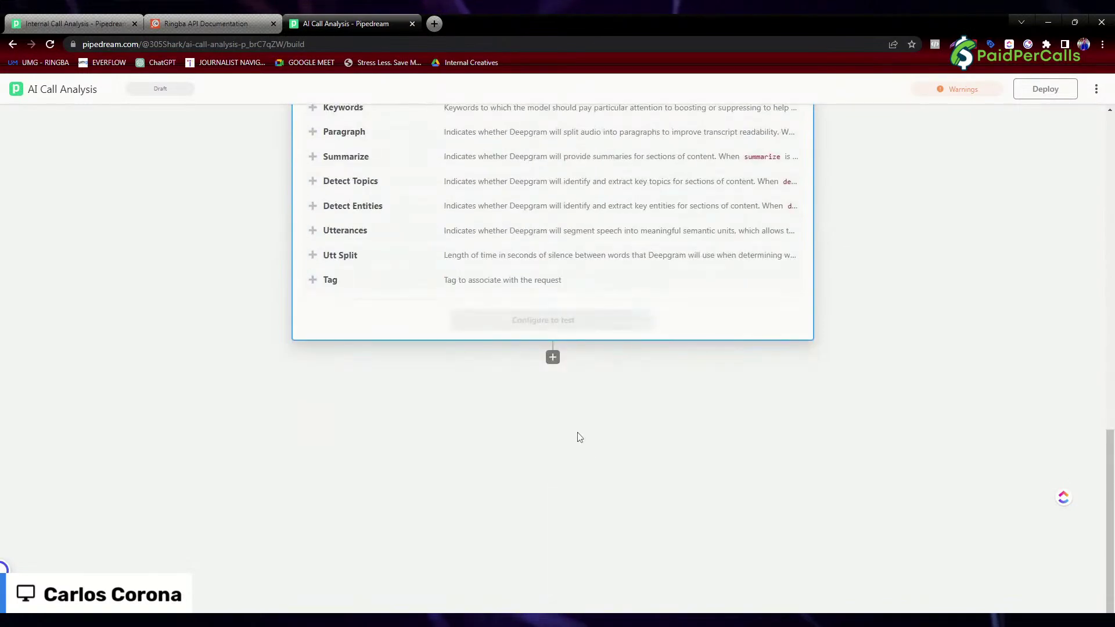
pyautogui.click(556, 416)
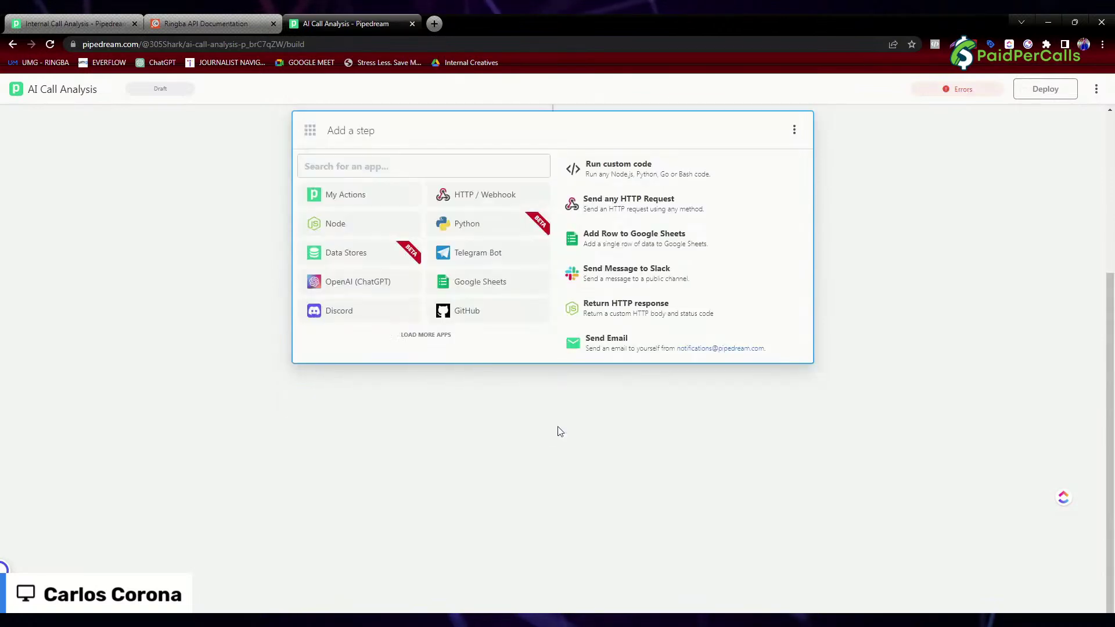
pyautogui.click(343, 295)
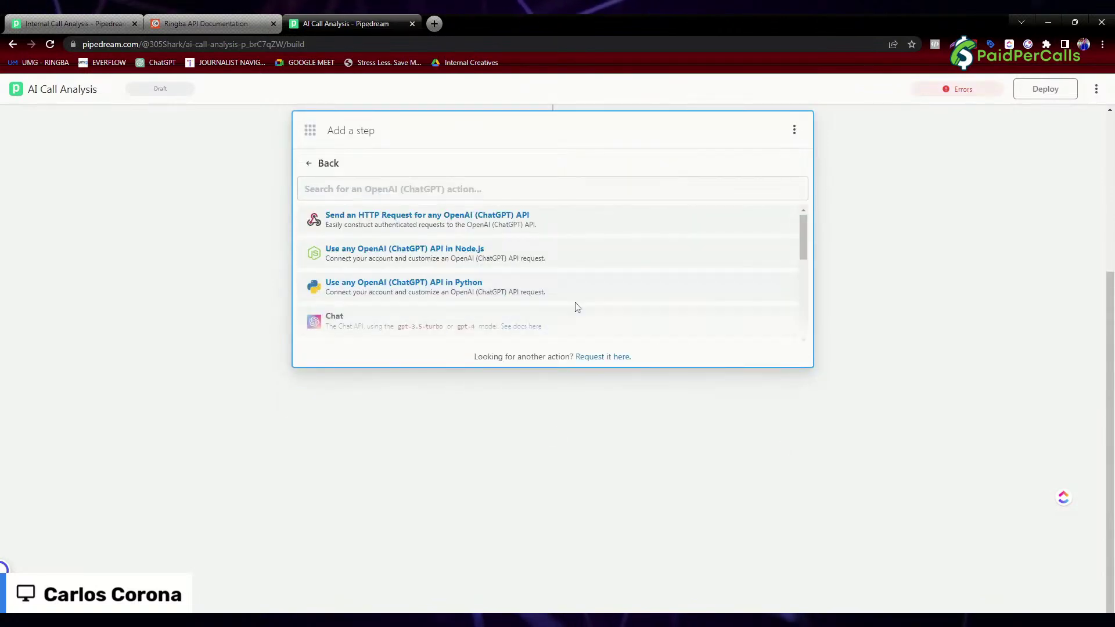
pyautogui.scroll(-2, 518, 246)
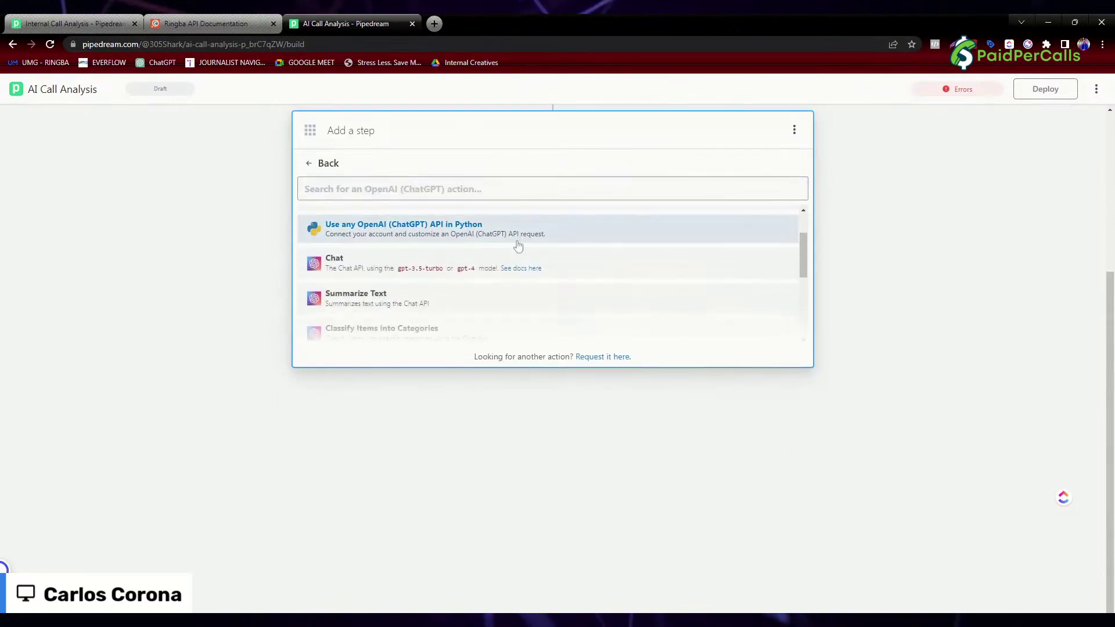
pyautogui.click(361, 271)
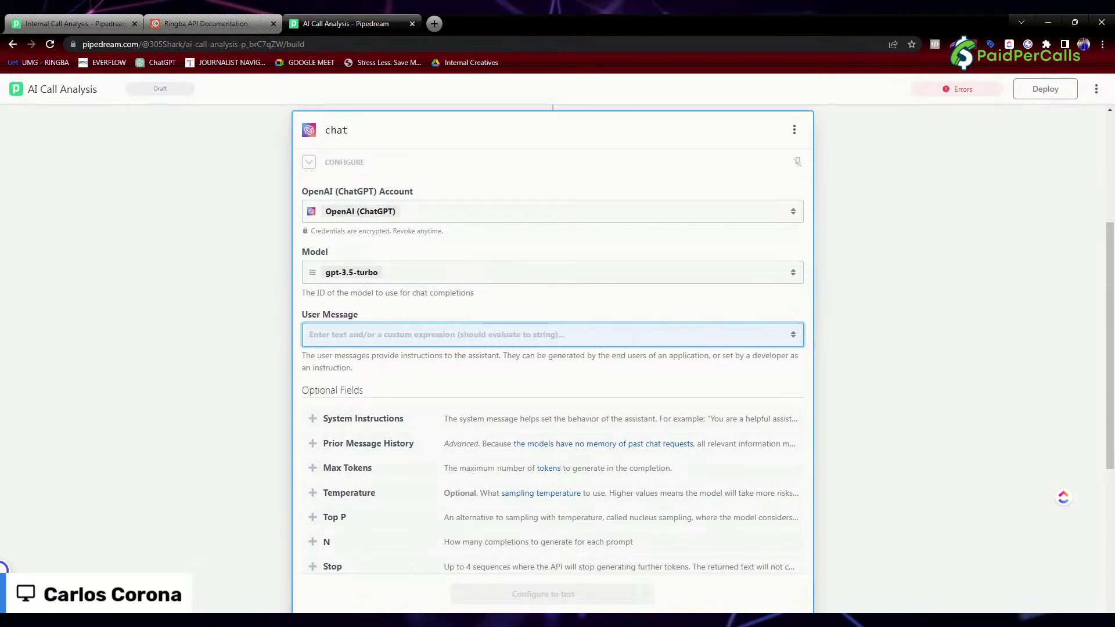
# Set the chat step's user message to "Please analyze this inbound call and provide a bried annotation:".
pyautogui.scroll(4, 415, 353)
pyautogui.scroll(-6, 296, 226)
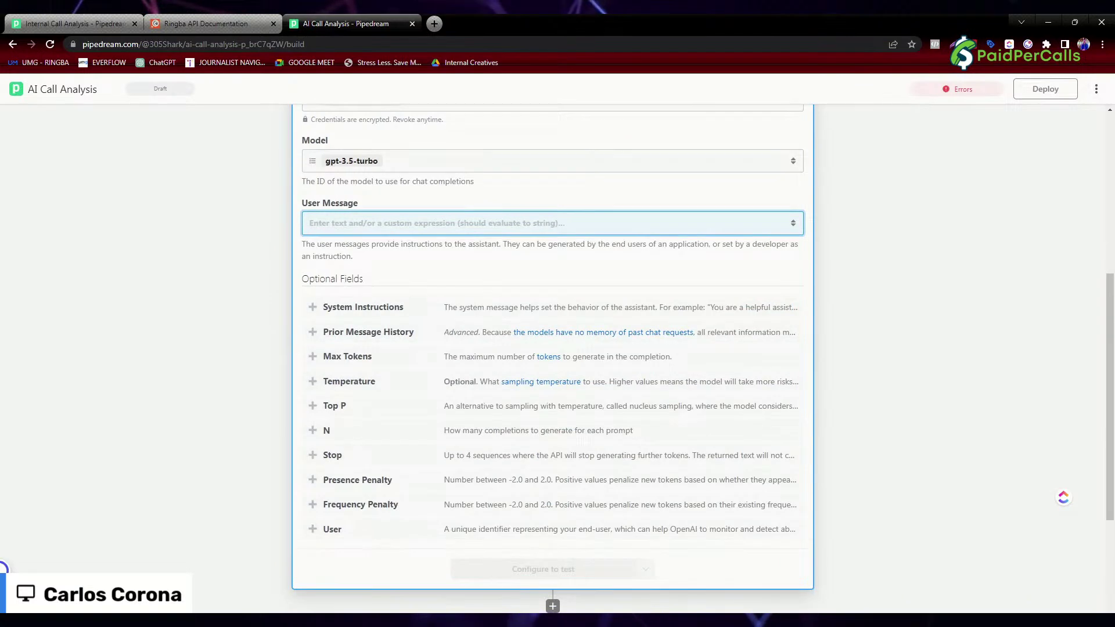
pyautogui.click(436, 224)
pyautogui.write('Ple')
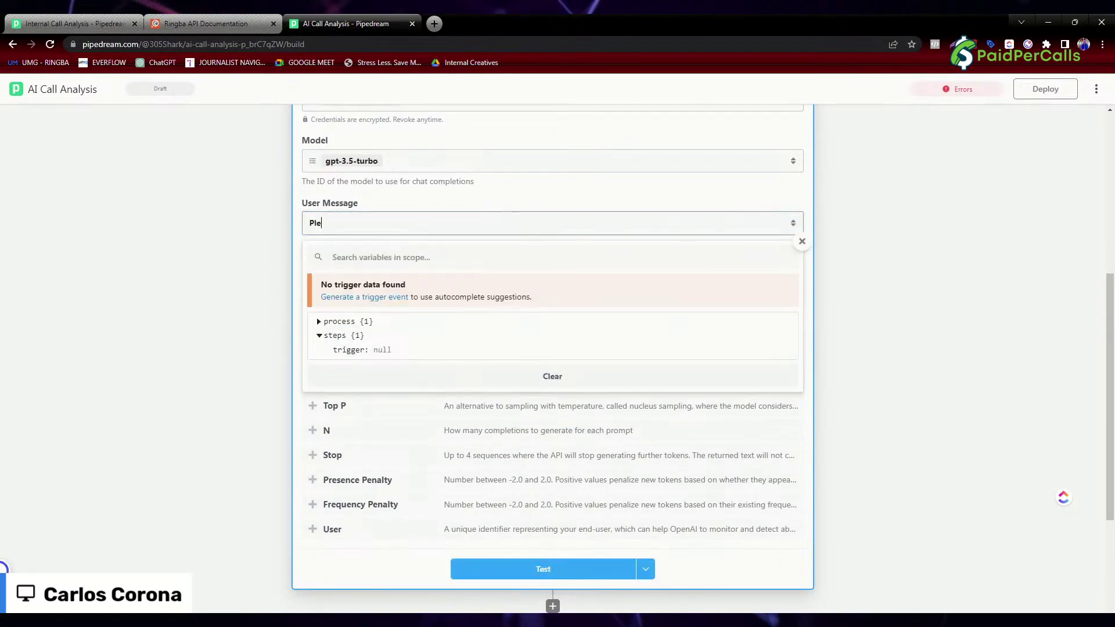
pyautogui.write('ase analyze this inboun')
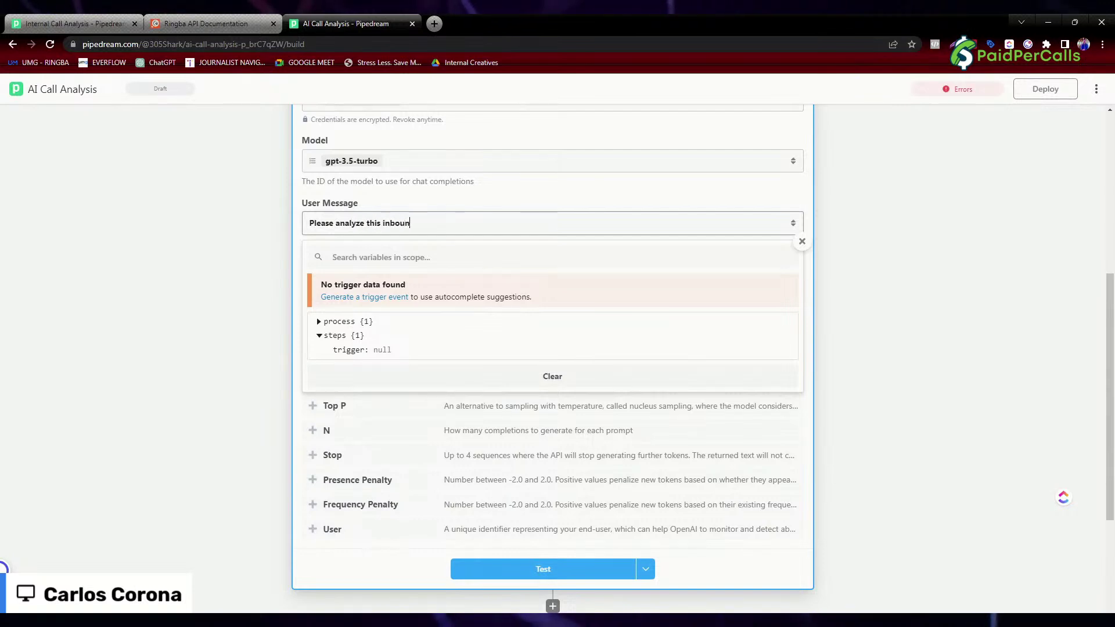
pyautogui.write('d call and provide a bried annotation:')
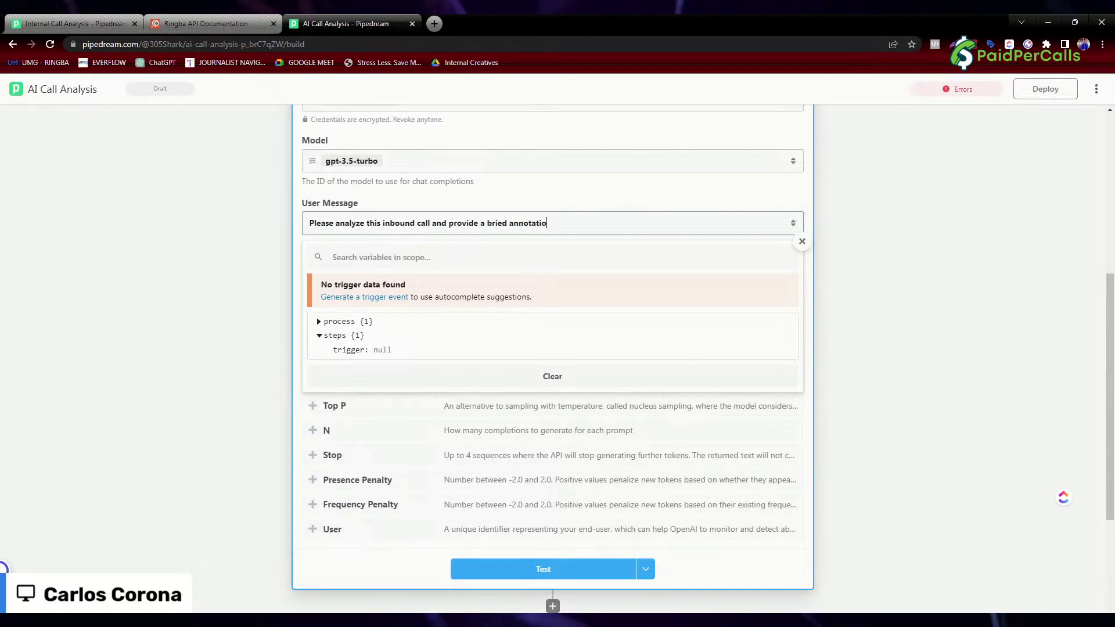
pyautogui.click(216, 203)
# Add a Send any HTTP Request action from the HTTP / Webhook app as a new step after chat.
pyautogui.scroll(-4, 200, 302)
pyautogui.click(553, 357)
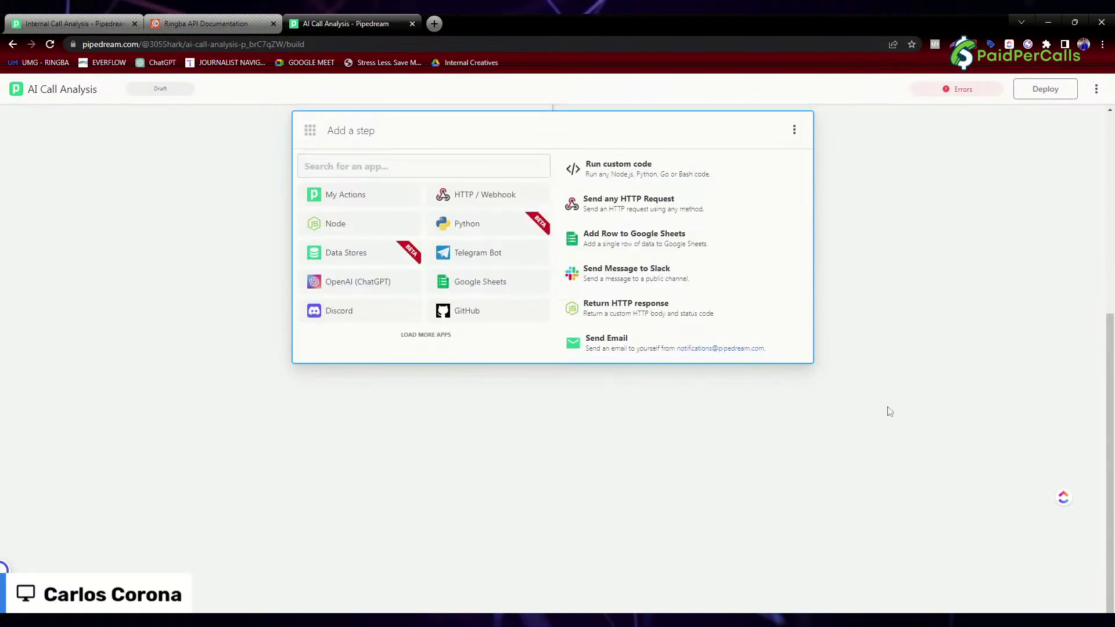
pyautogui.click(485, 195)
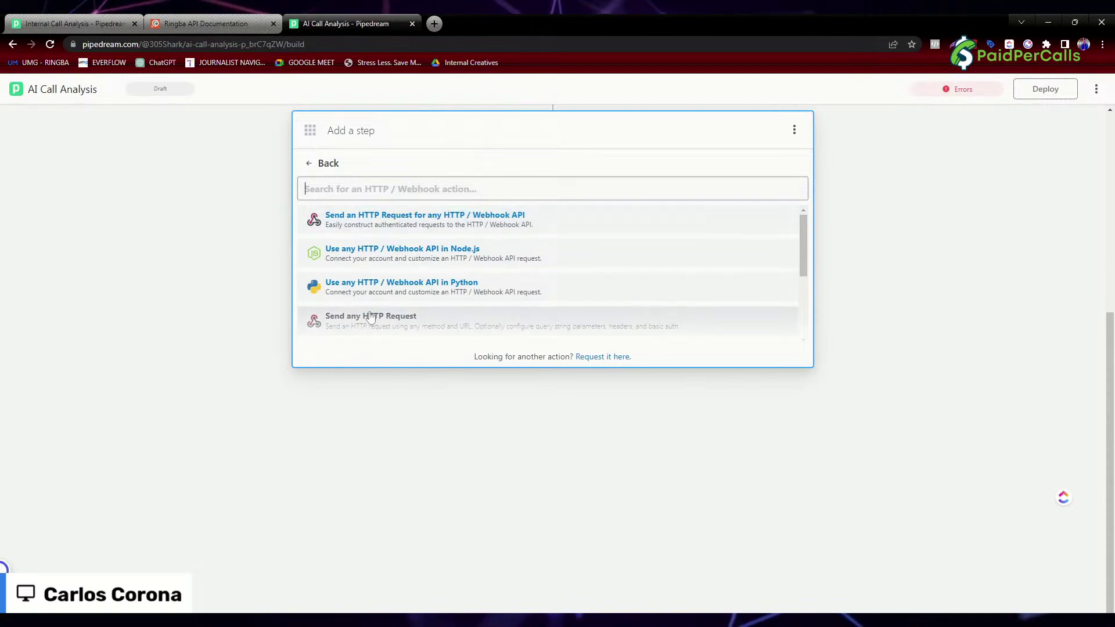
pyautogui.click(390, 319)
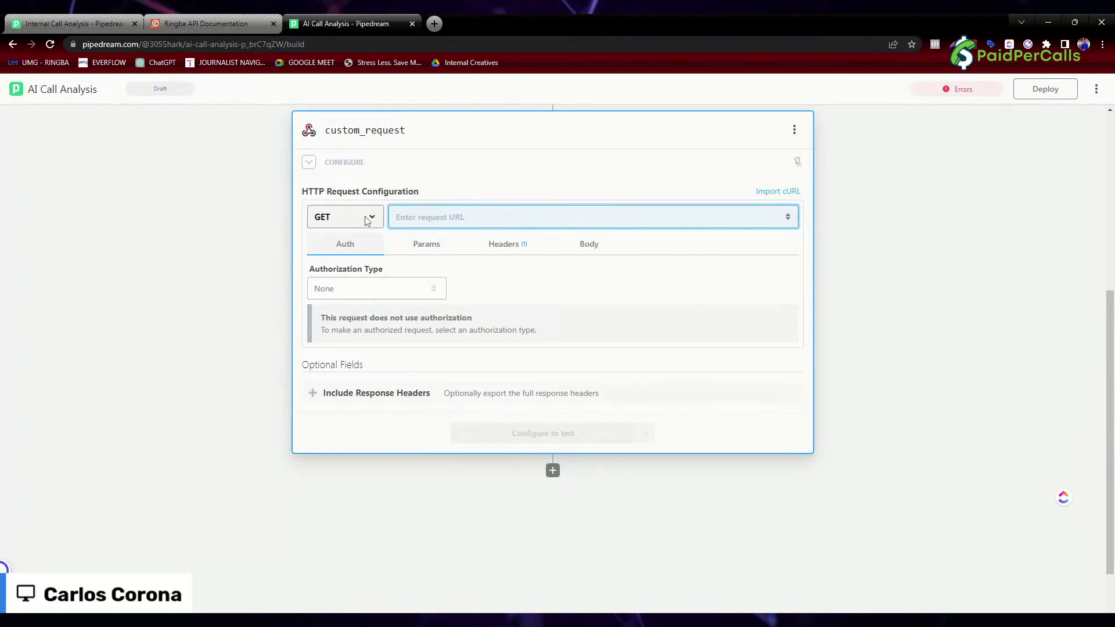
# Set the custom request's method to POST and give it an application/json body edited as raw JSON.
pyautogui.click(343, 244)
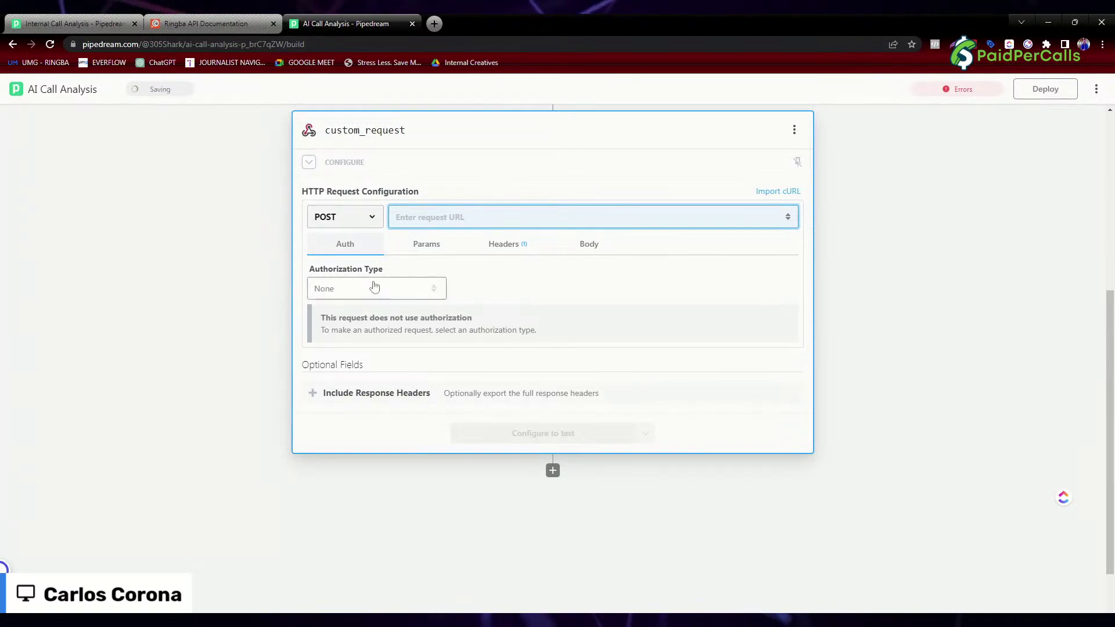
pyautogui.click(590, 245)
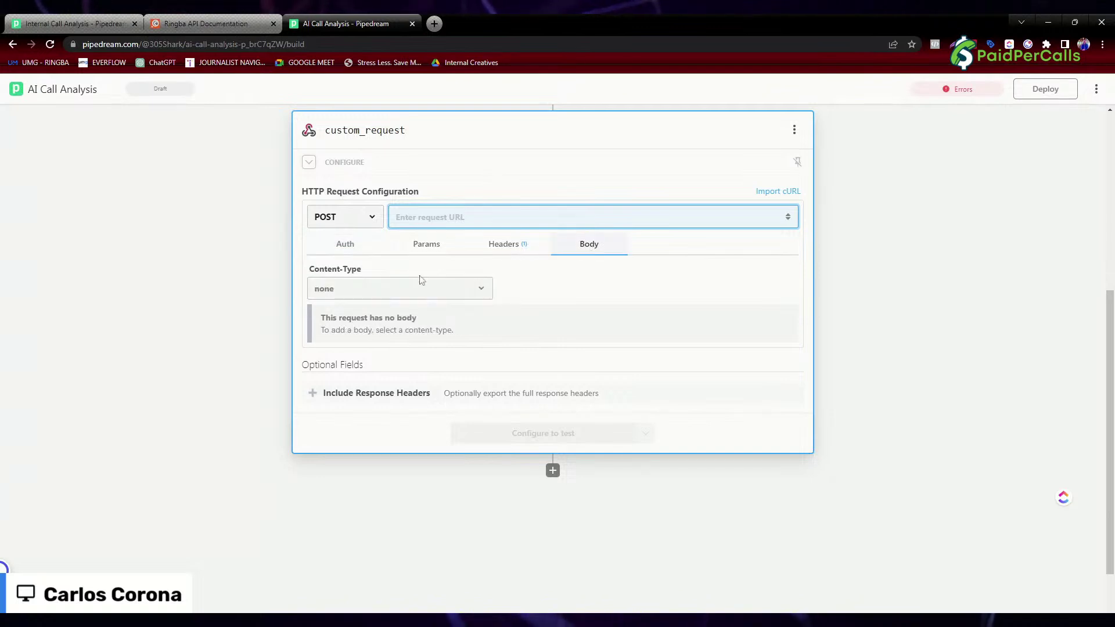
pyautogui.click(363, 310)
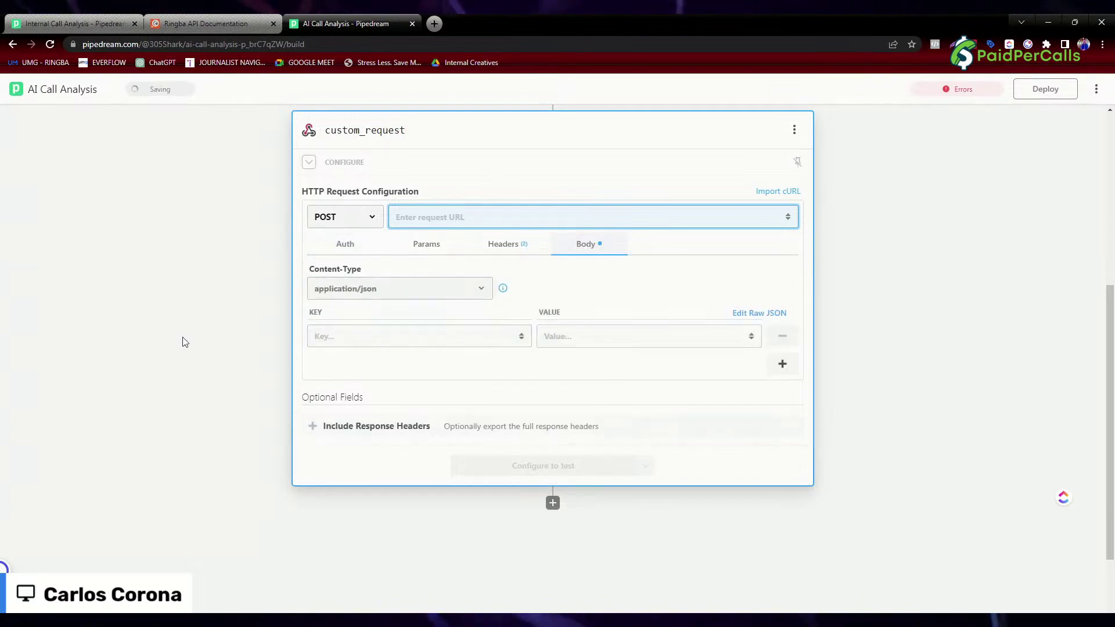
pyautogui.click(760, 314)
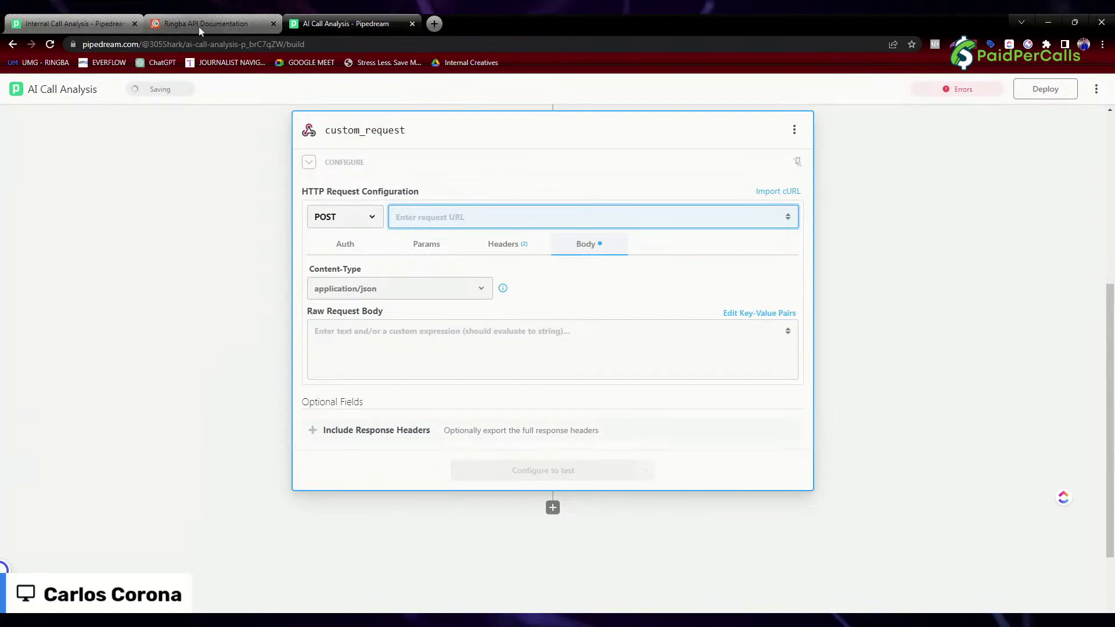
# Copy the JSON body from Ringba's Add Annotation to a Call example request into the custom request's raw body.
pyautogui.click(256, 23)
pyautogui.scroll(5, 692, 248)
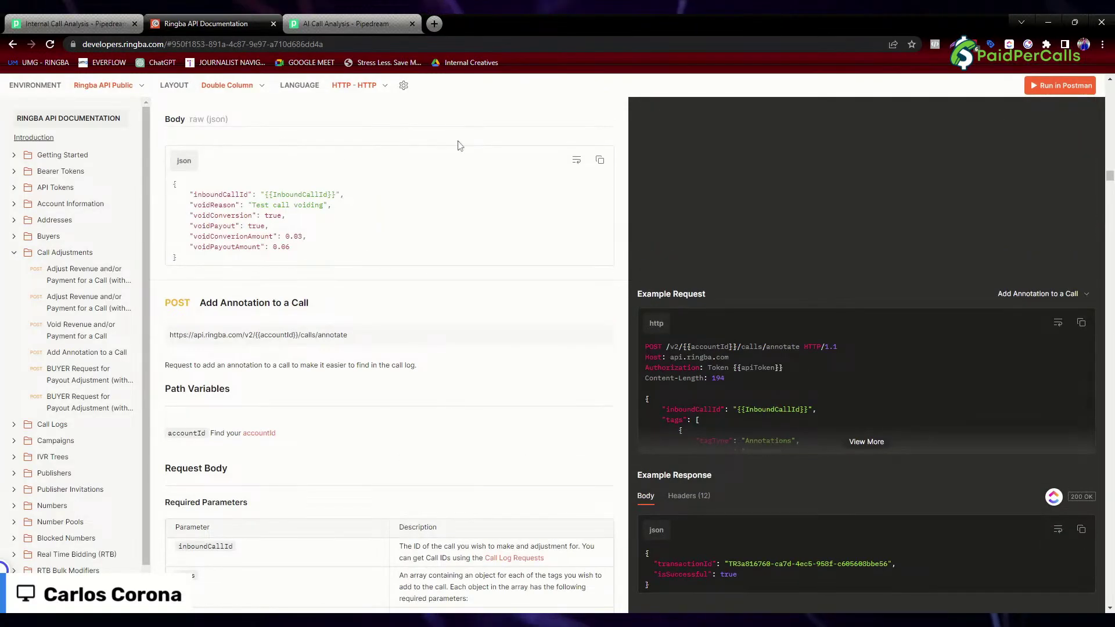
pyautogui.click(868, 442)
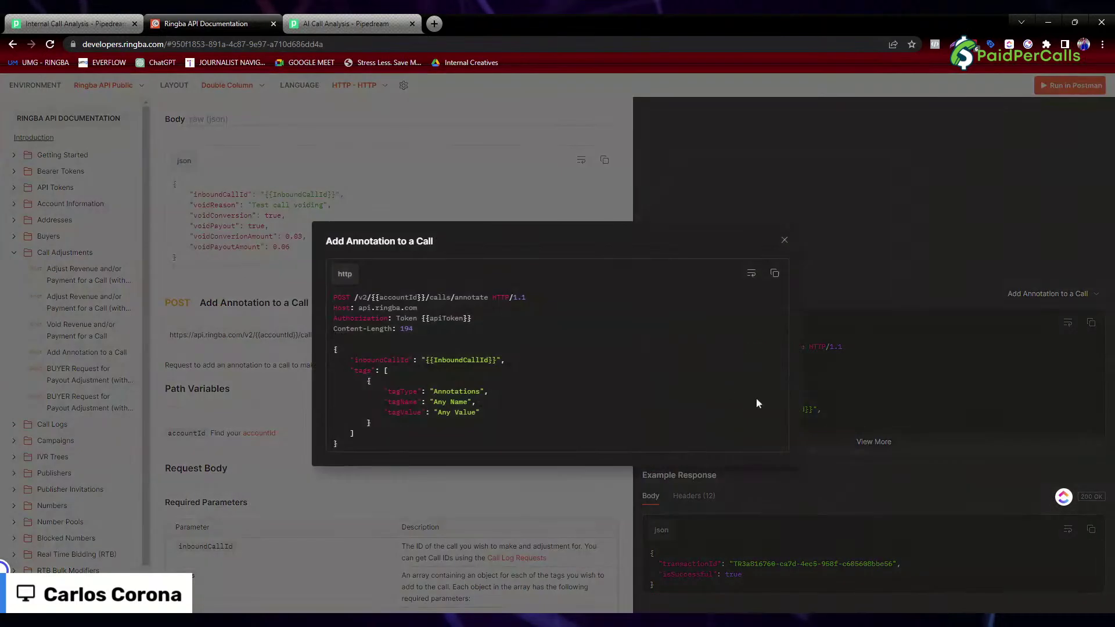
pyautogui.moveTo(333, 351); pyautogui.dragTo(343, 449)
pyautogui.hotkey('ctrl', 'c')
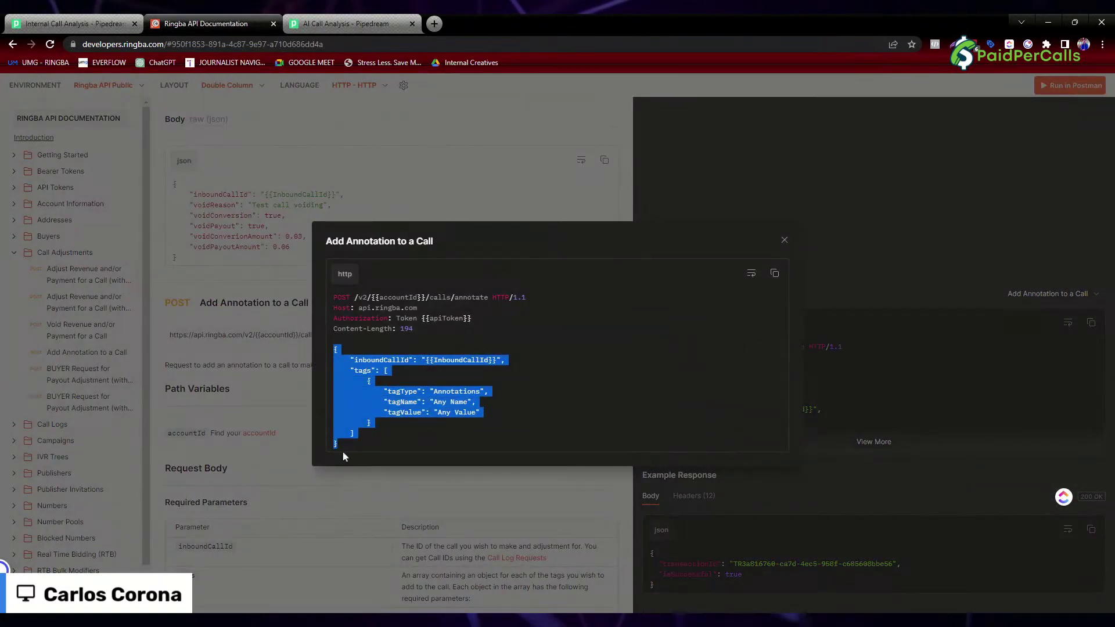
pyautogui.click(348, 23)
pyautogui.click(441, 342)
pyautogui.hotkey('ctrl', 'v')
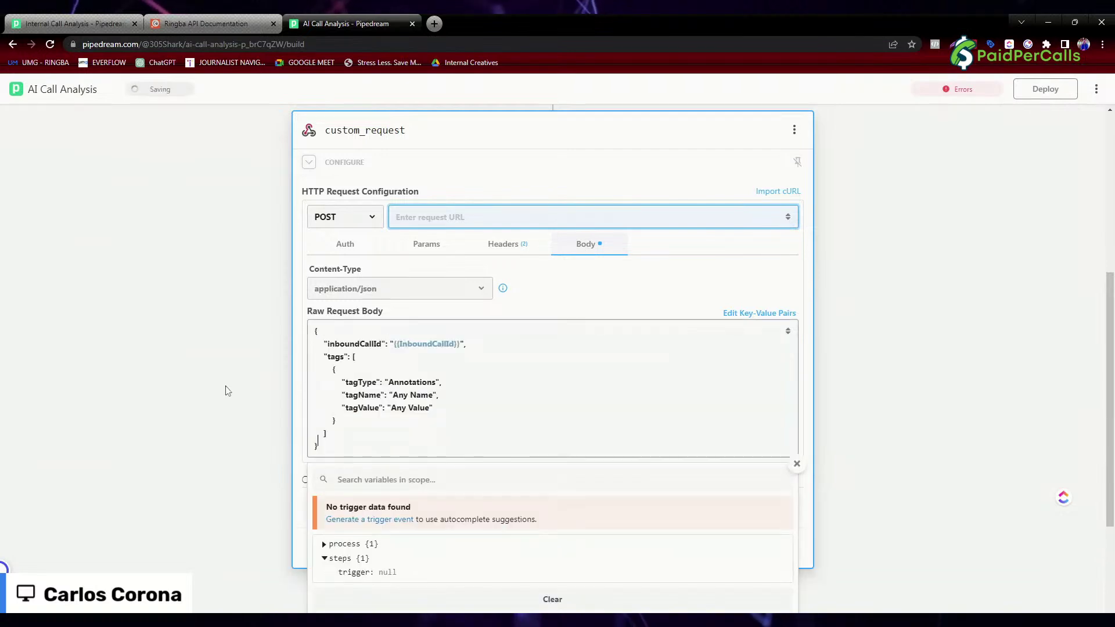
pyautogui.click(193, 369)
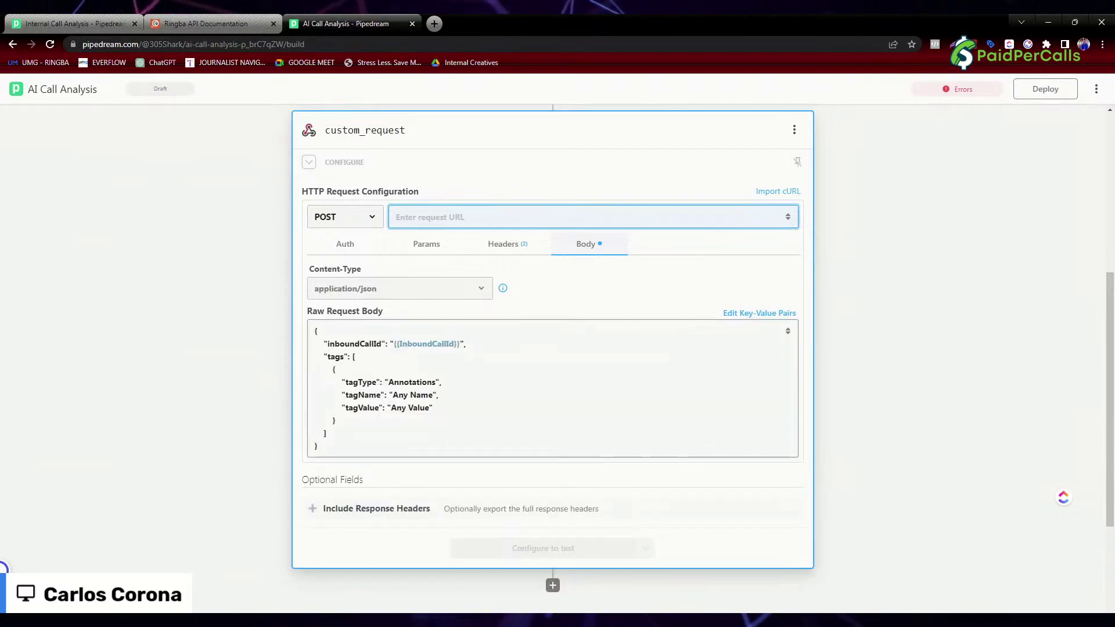
# Replace the tagName placeholder "Any Name" in the raw request body with "Disposition".
pyautogui.moveTo(394, 395); pyautogui.dragTo(434, 397)
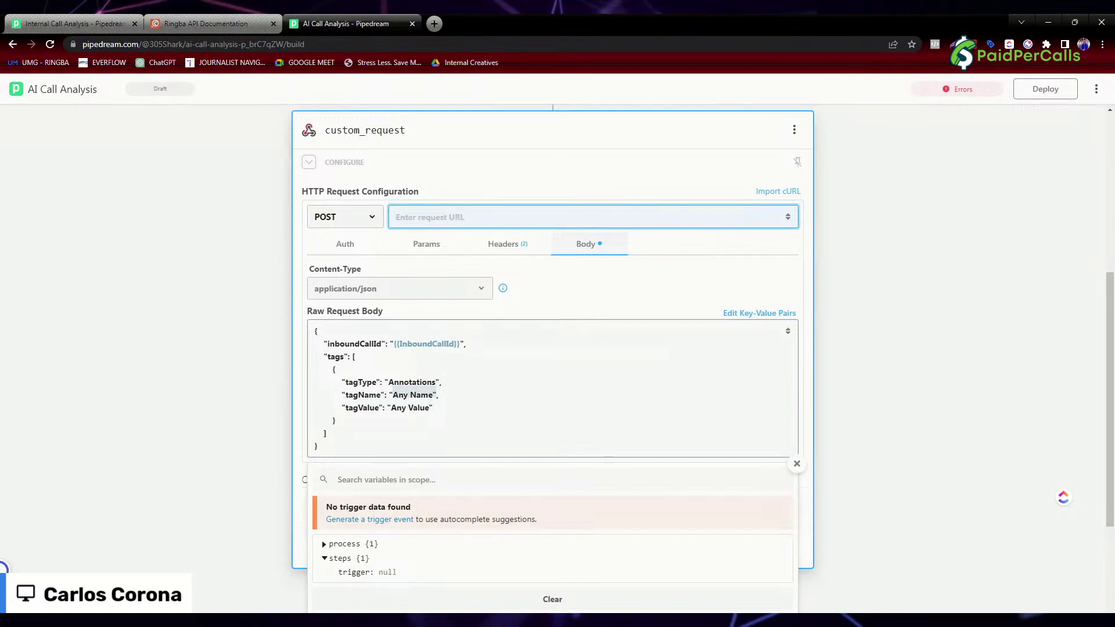
pyautogui.write('Disposit')
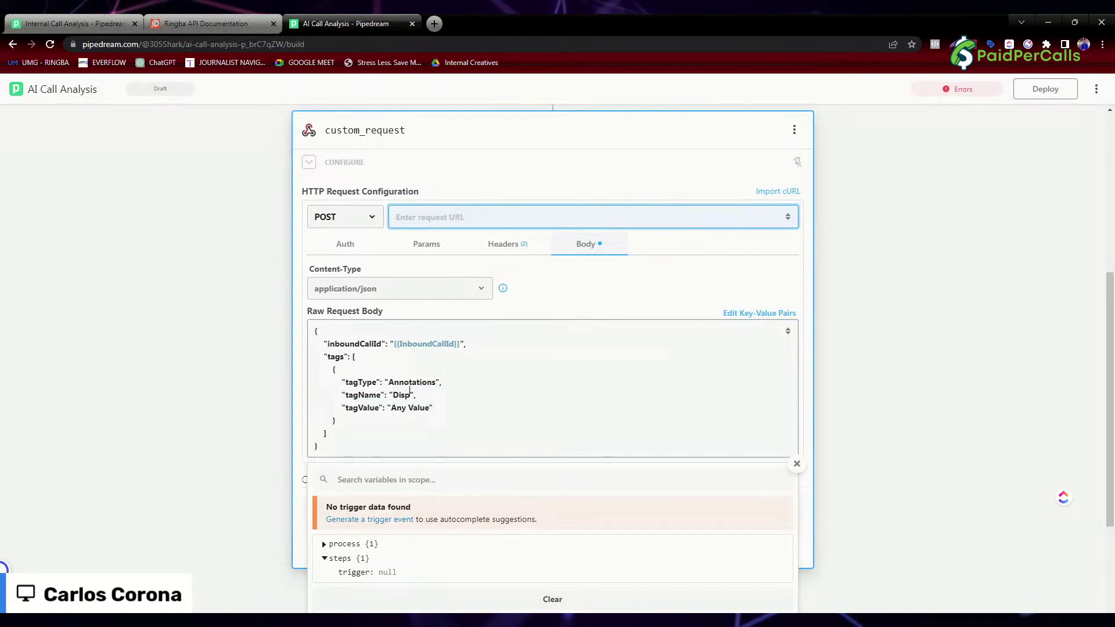
pyautogui.write('ion')
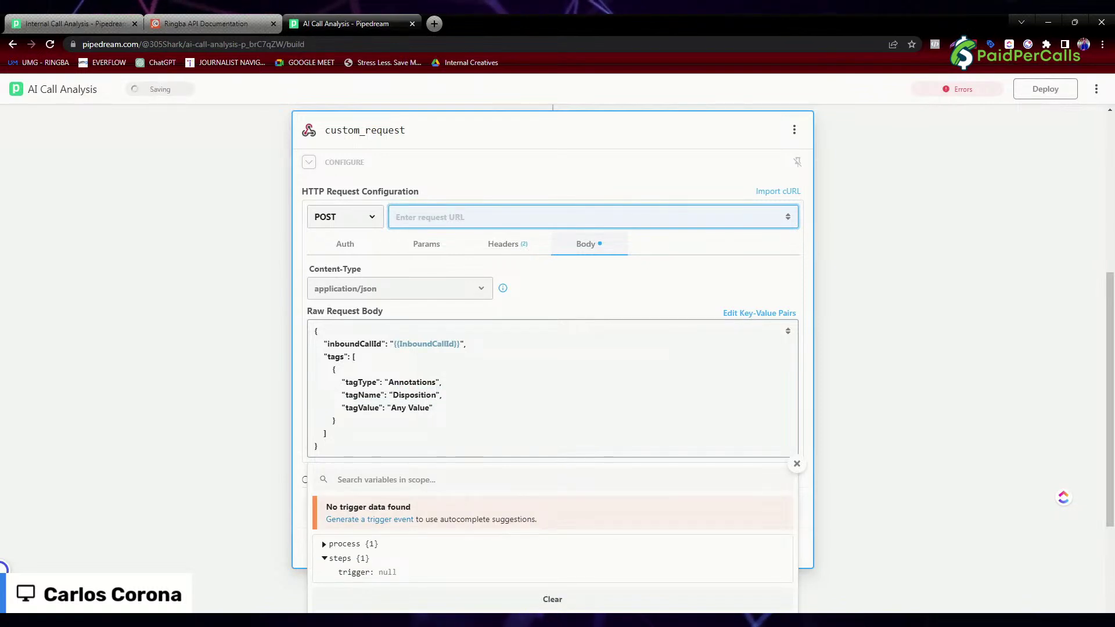
pyautogui.press('Escape')
# Review the workflow sequence from the trigger through transcription and chat to the custom request and its JSON body.
pyautogui.moveTo(391, 408); pyautogui.dragTo(429, 407)
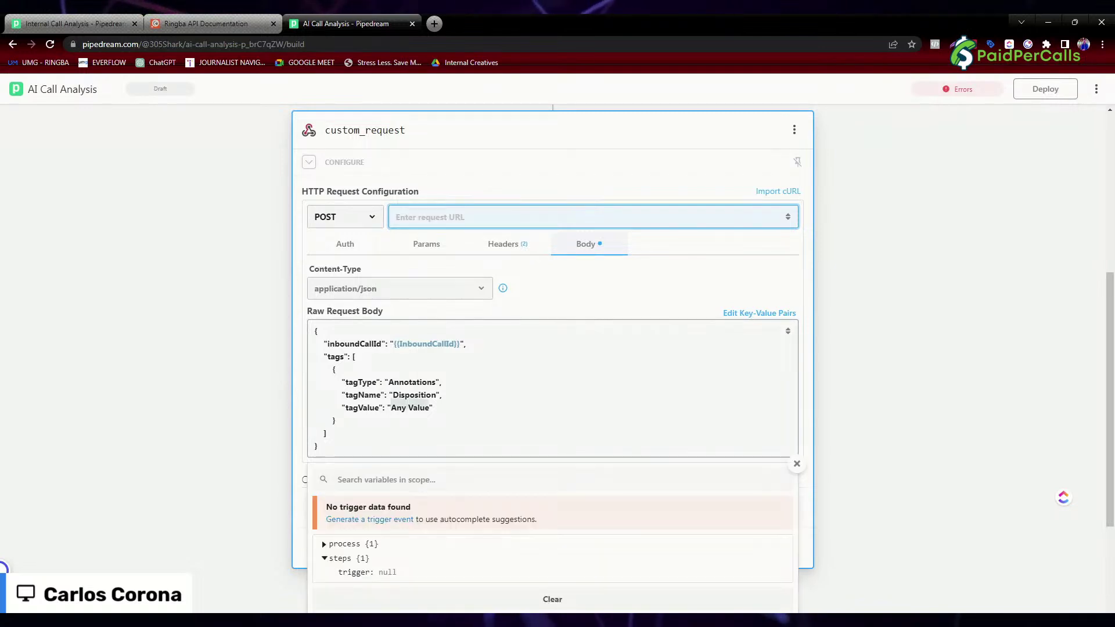
pyautogui.scroll(5, 373, 279)
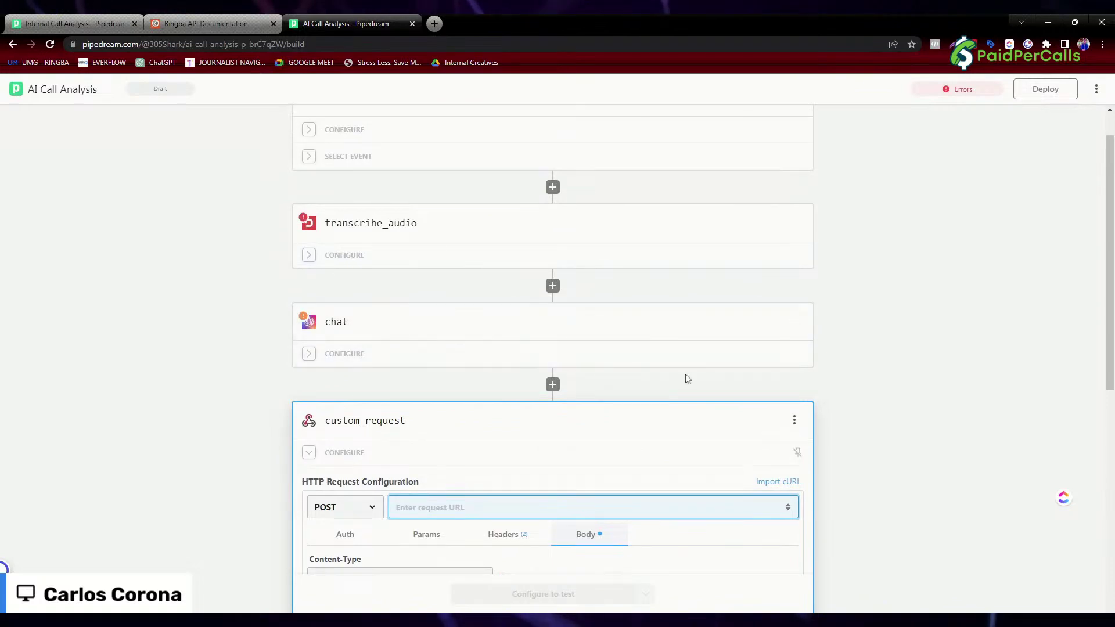
pyautogui.scroll(-7, 687, 379)
pyautogui.scroll(1, 549, 465)
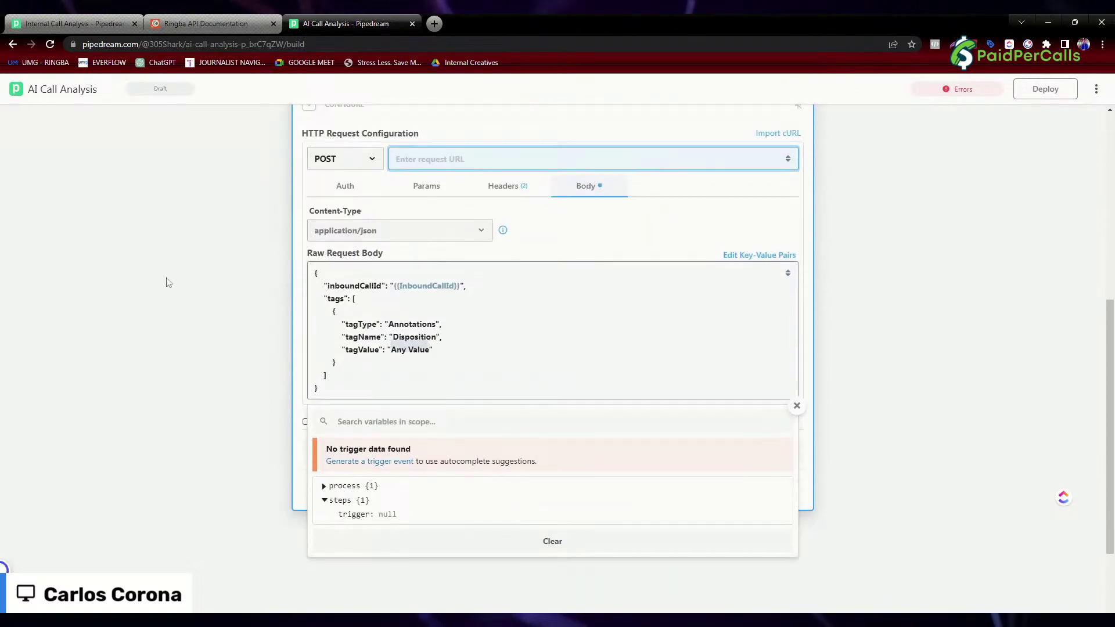
pyautogui.click(167, 284)
pyautogui.scroll(1, 190, 244)
pyautogui.scroll(6, 603, 361)
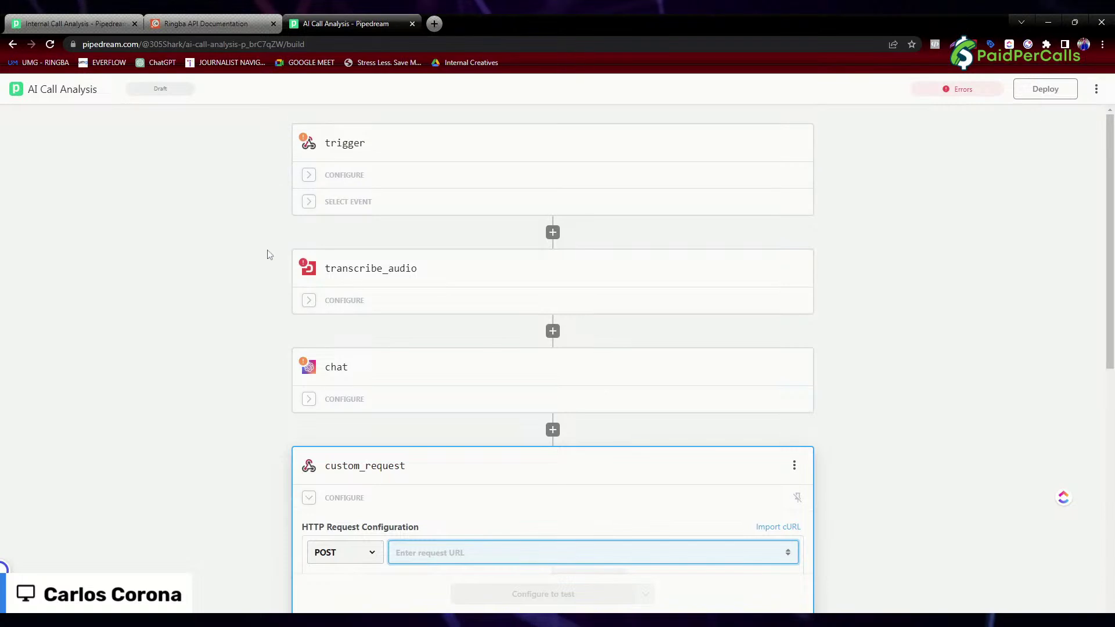
pyautogui.scroll(-3, 557, 217)
pyautogui.scroll(3, 557, 217)
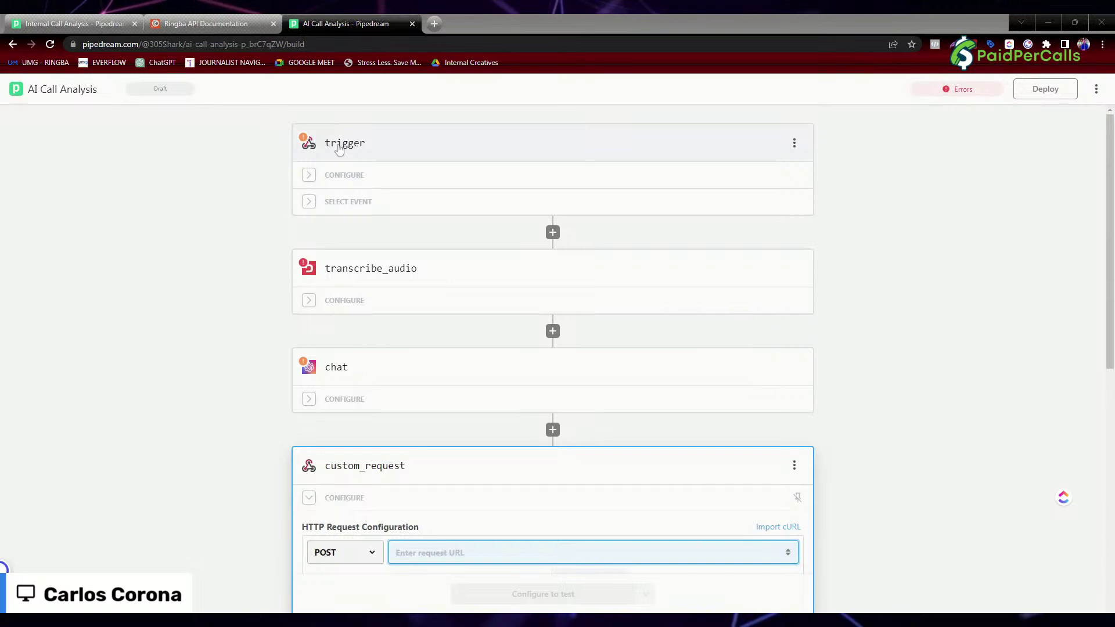
pyautogui.scroll(-1, 475, 192)
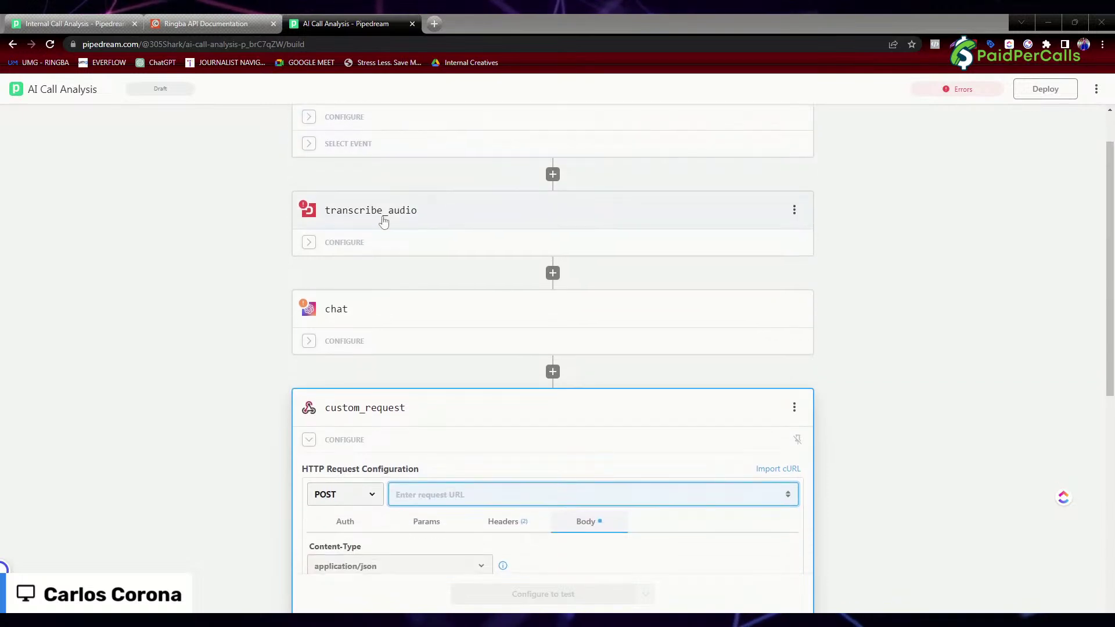
pyautogui.scroll(-2, 398, 264)
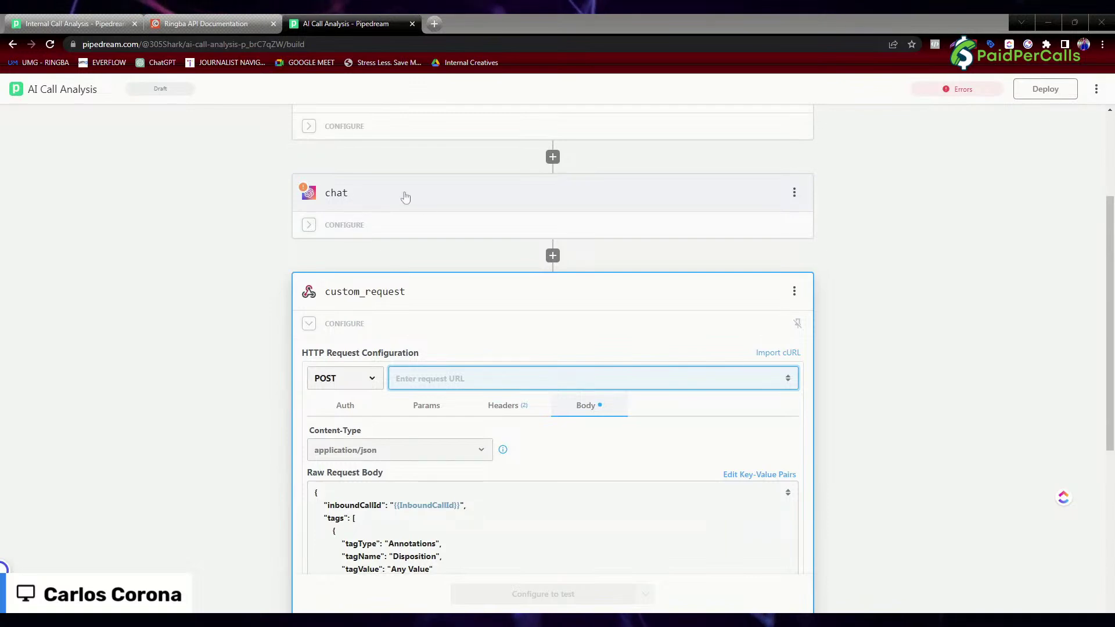
pyautogui.scroll(-5, 392, 197)
pyautogui.scroll(4, 429, 249)
pyautogui.scroll(-3, 429, 248)
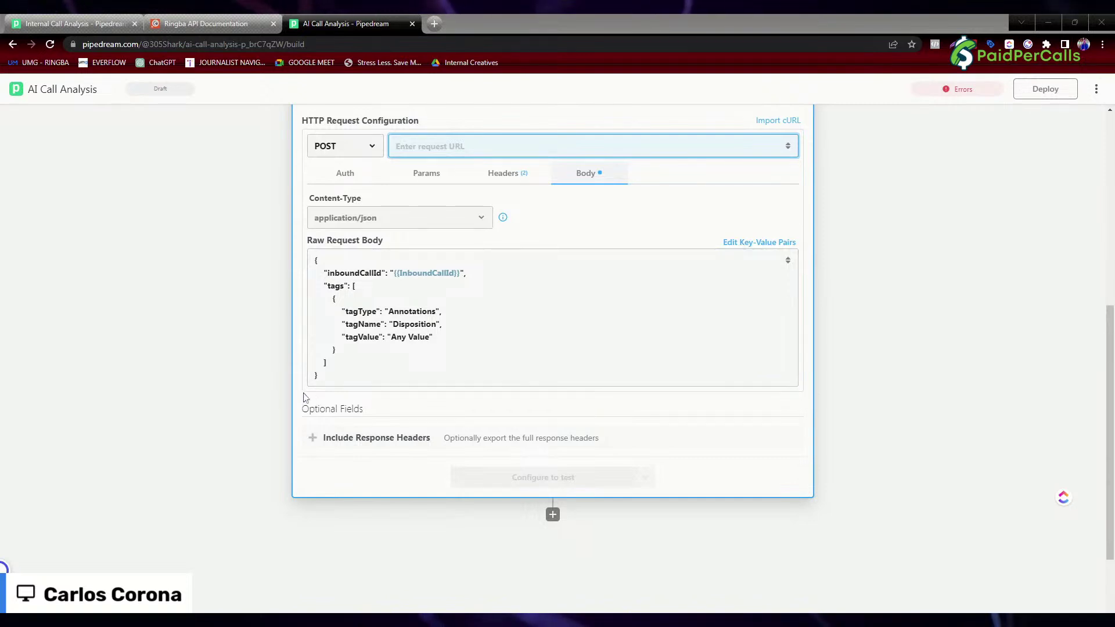
pyautogui.scroll(5, 305, 398)
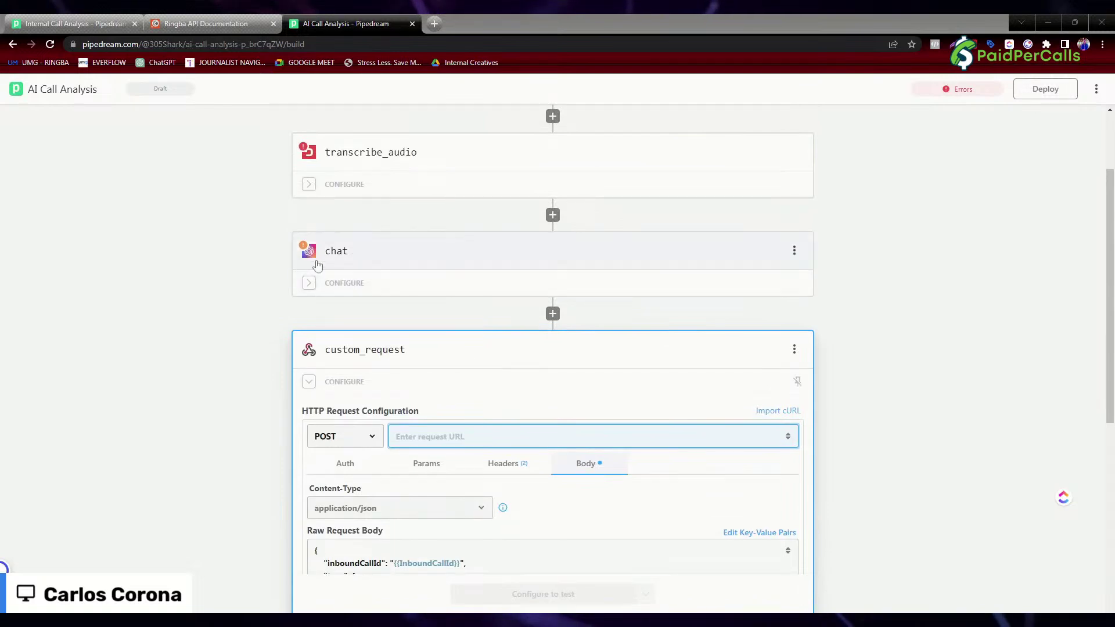
# Examine the chat step's account, model, user message and optional fields, and the custom request below it.
pyautogui.click(312, 284)
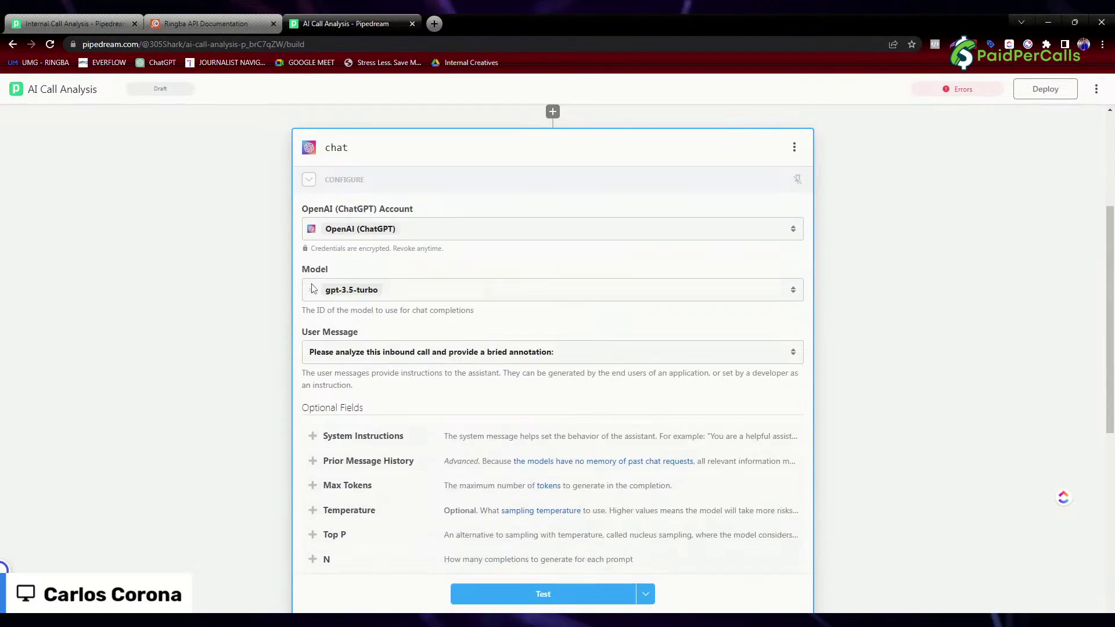
pyautogui.scroll(-4, 646, 266)
pyautogui.scroll(1, 622, 314)
pyautogui.scroll(3, 553, 244)
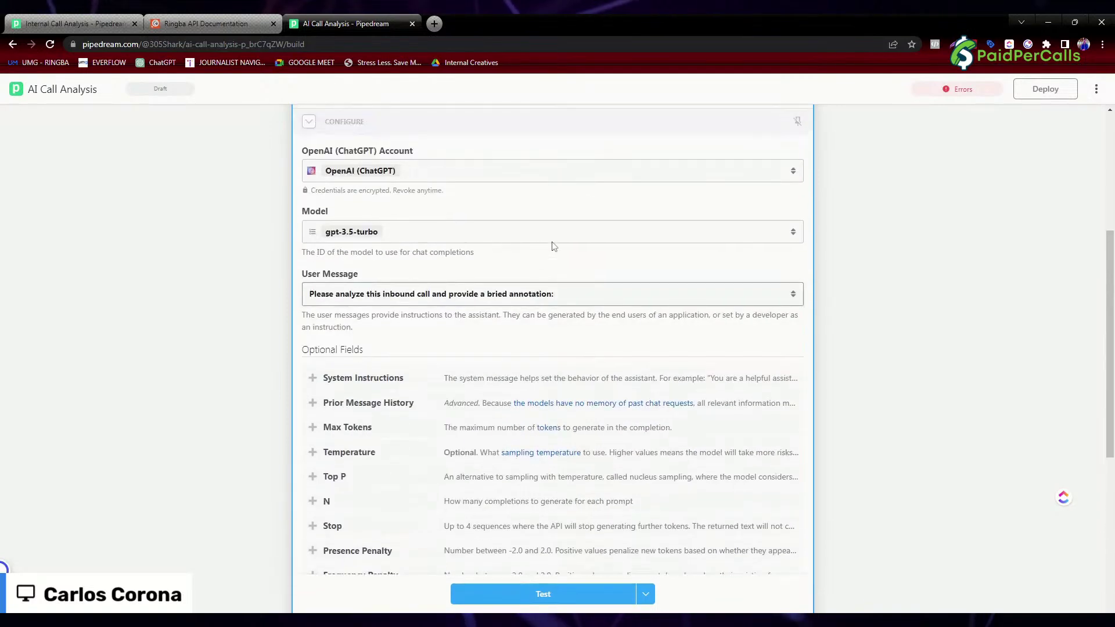
pyautogui.scroll(5, 665, 293)
pyautogui.scroll(-5, 666, 294)
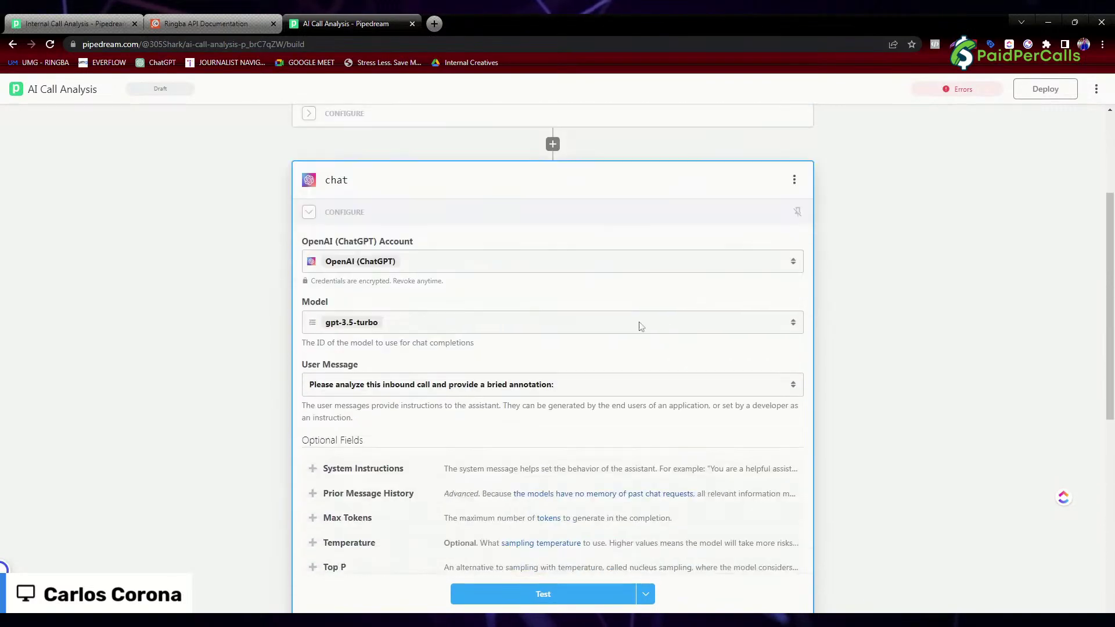
pyautogui.click(335, 423)
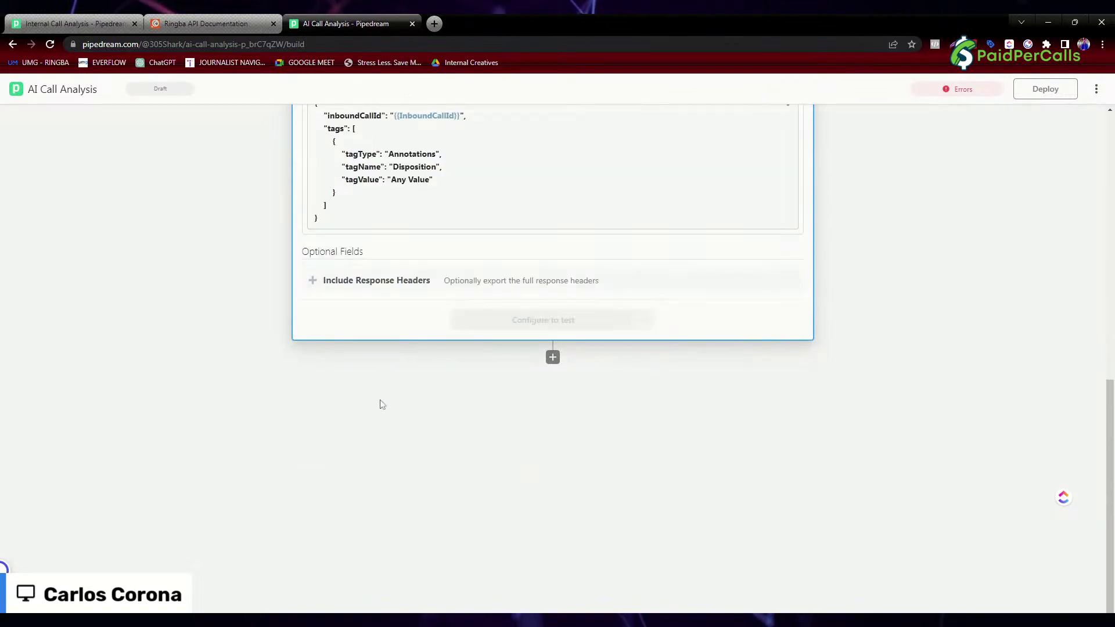
pyautogui.scroll(4, 990, 344)
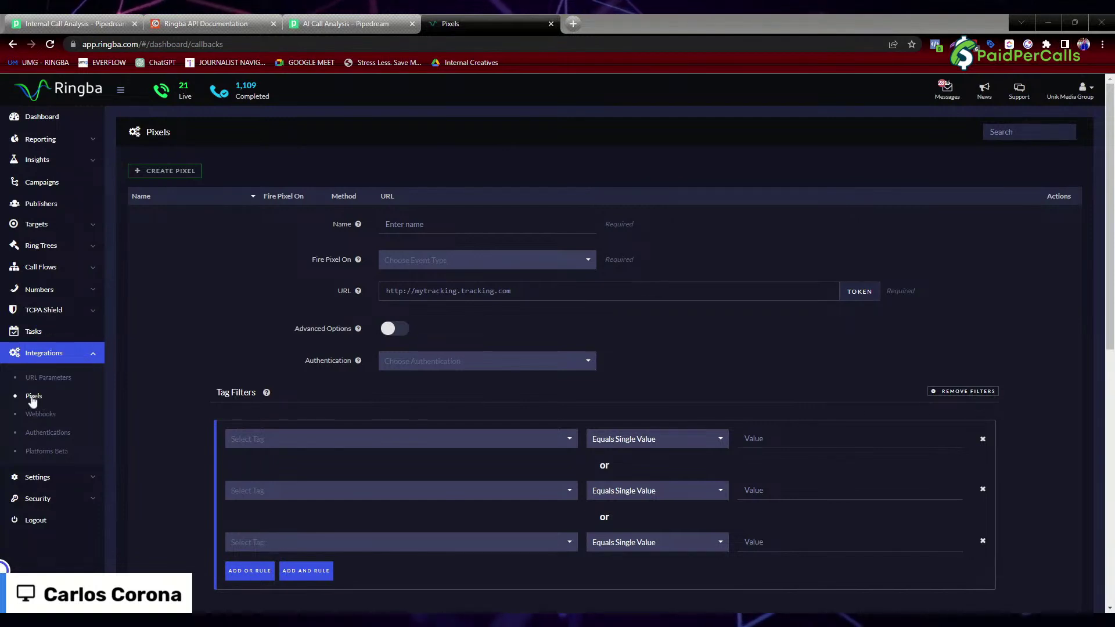
# Name the new Ringba pixel "AI Call Analysis".
pyautogui.click(465, 225)
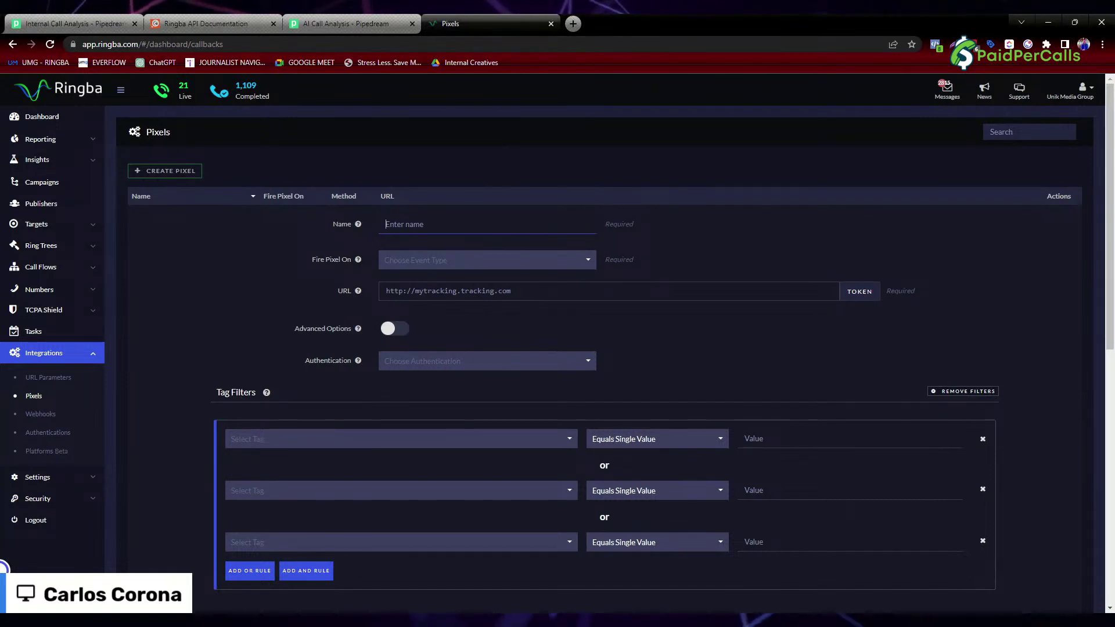
pyautogui.write('A')
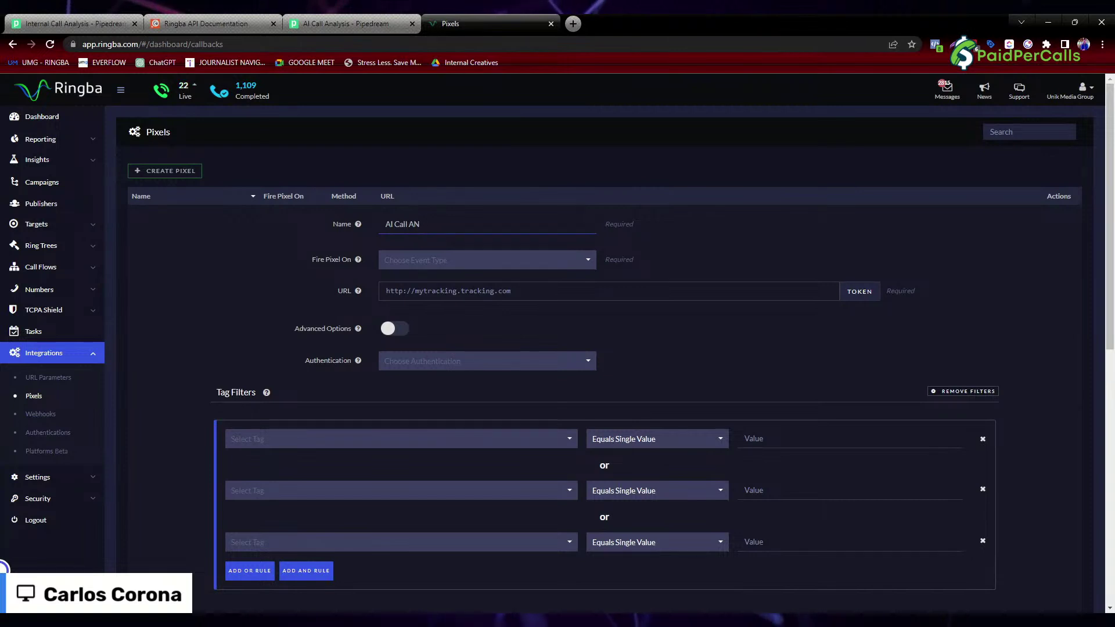
pyautogui.write('I Call Analysis')
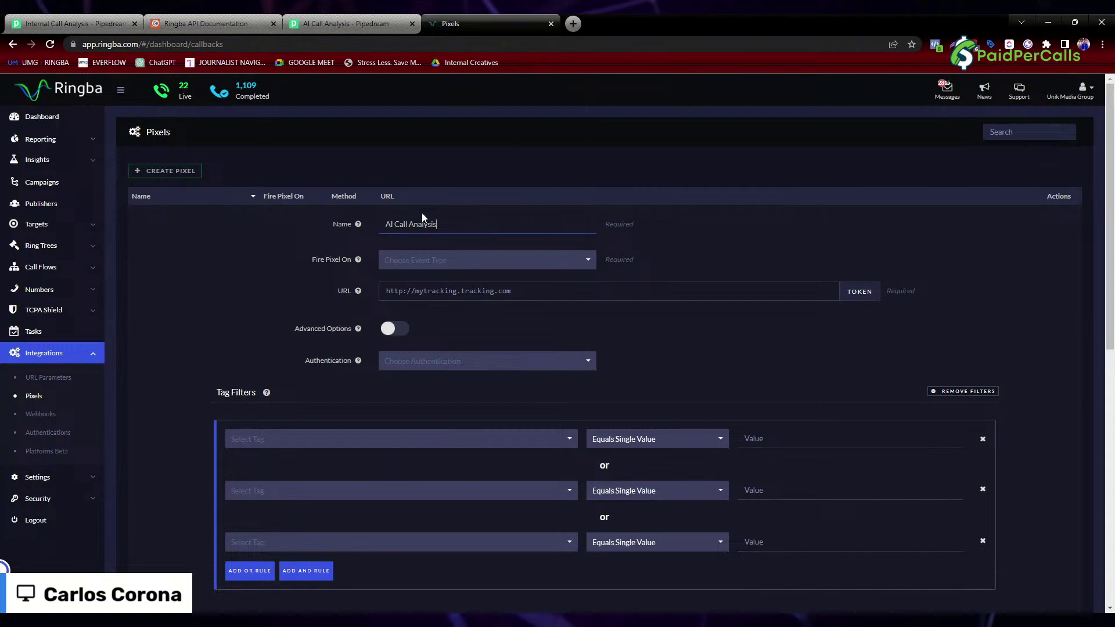
# Copy the unique trigger URL from the Pipedream AI Call Analysis workflow into the Ringba pixel's URL.
pyautogui.click(350, 24)
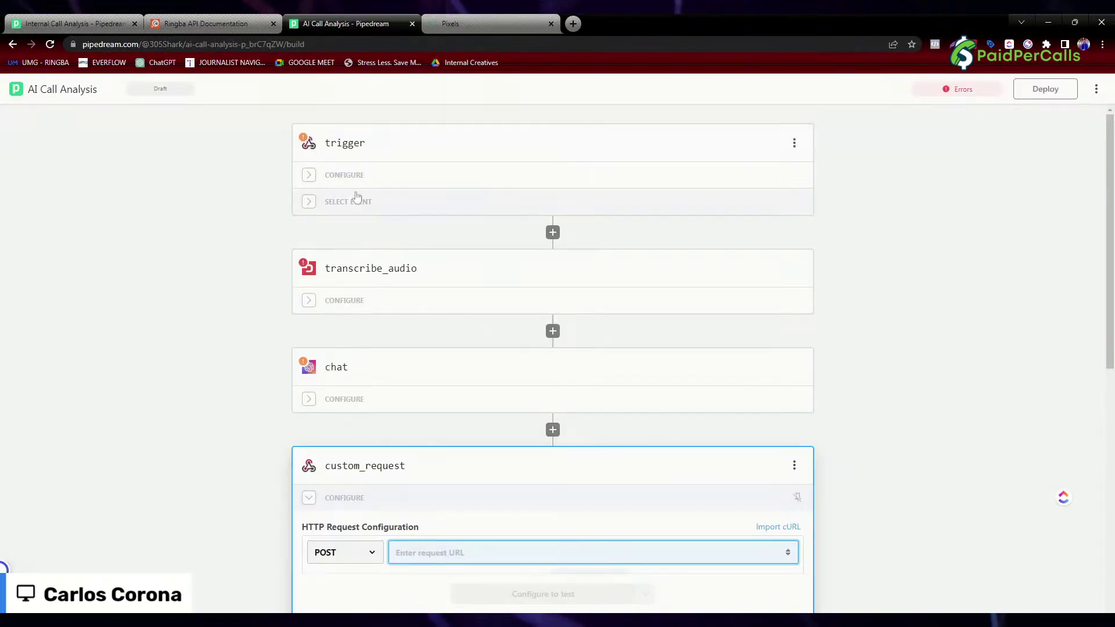
pyautogui.click(324, 183)
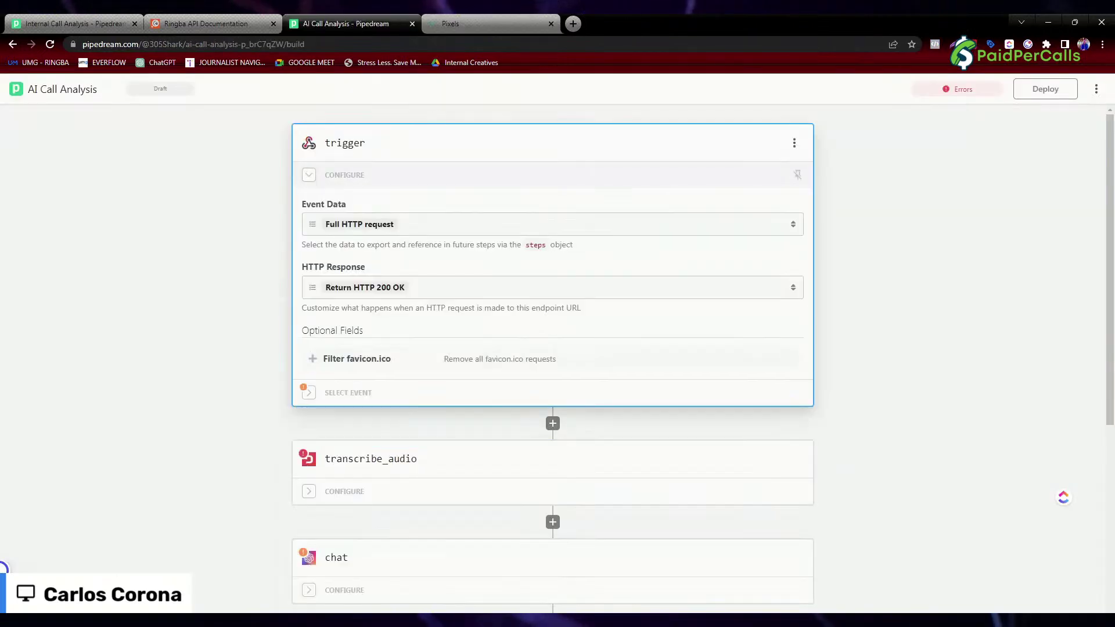
pyautogui.click(341, 398)
pyautogui.scroll(-2, 341, 398)
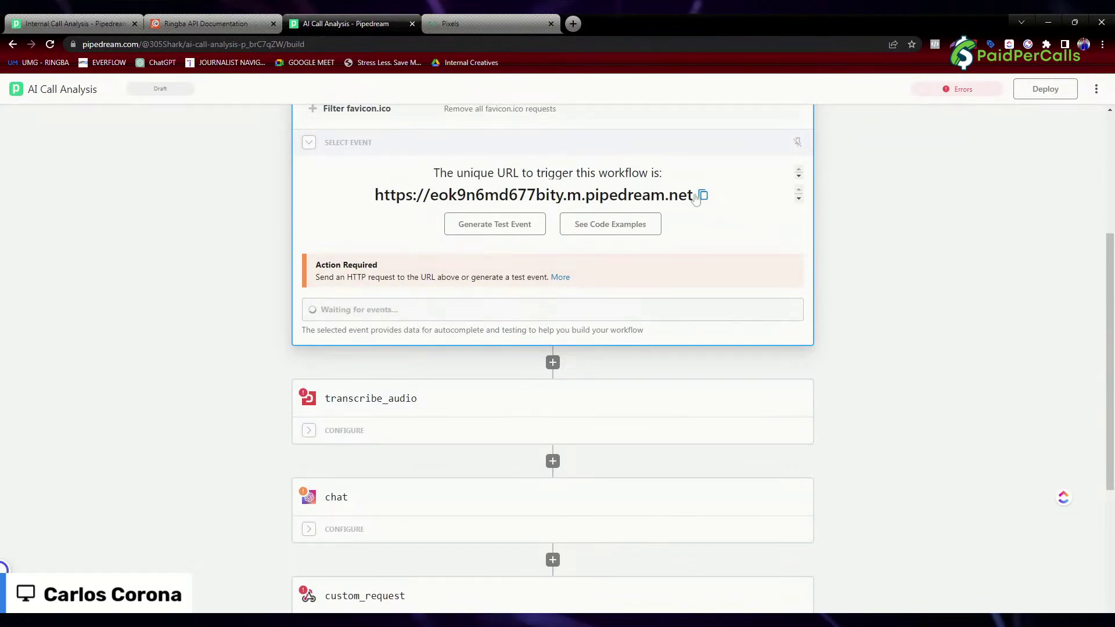
pyautogui.click(705, 196)
pyautogui.click(458, 22)
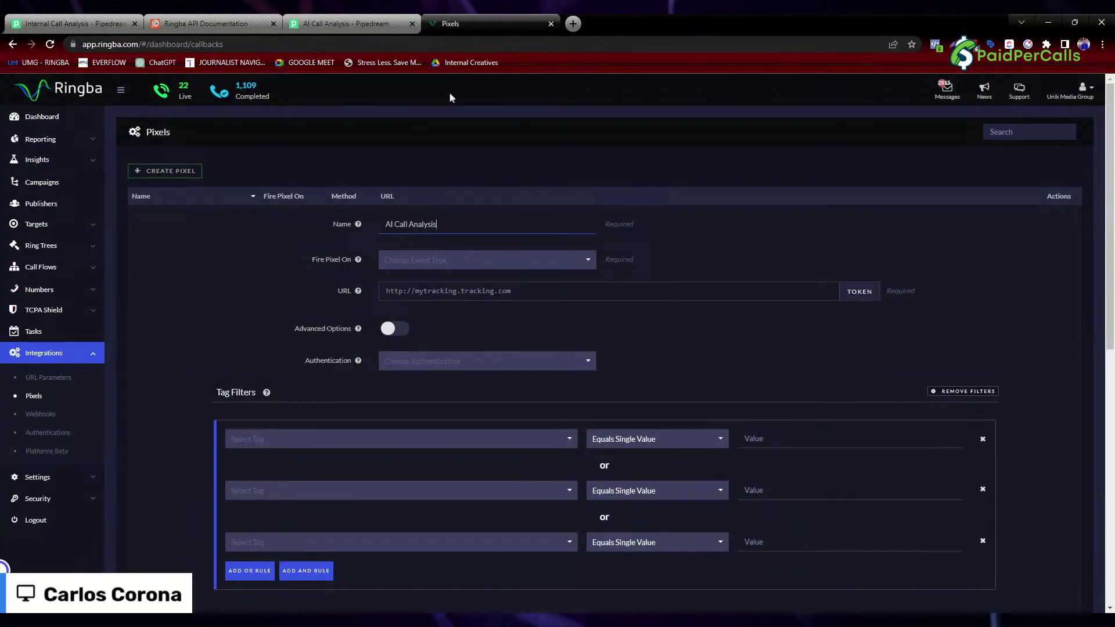
pyautogui.click(448, 291)
pyautogui.hotkey('ctrl', 'v')
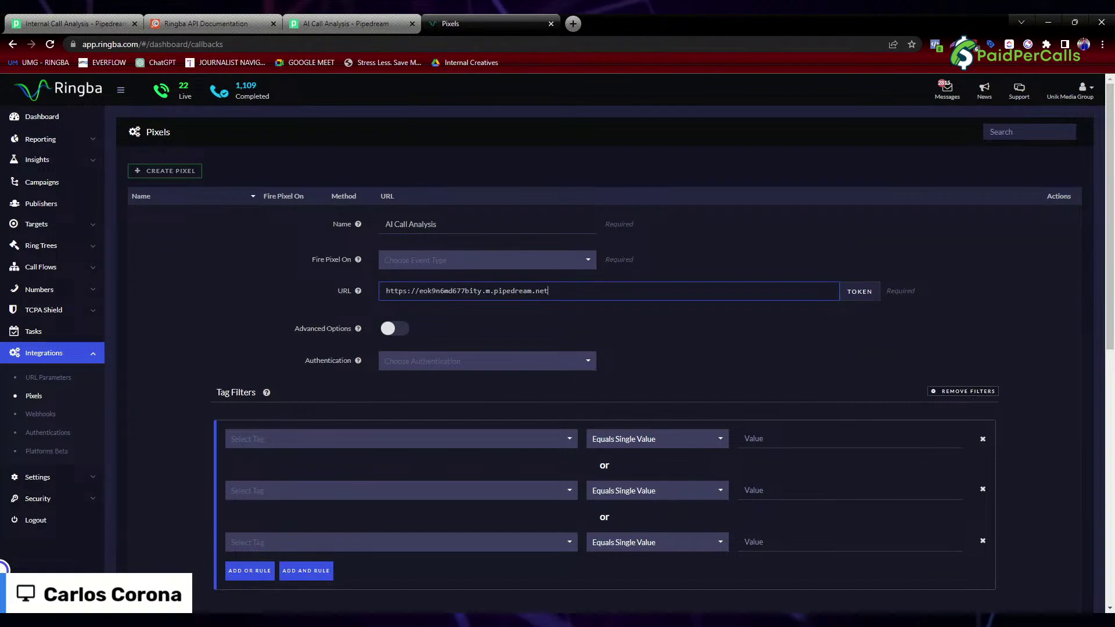
# Enable the pixel's advanced options and set the HTTP method to POST with content type application/json.
pyautogui.click(393, 329)
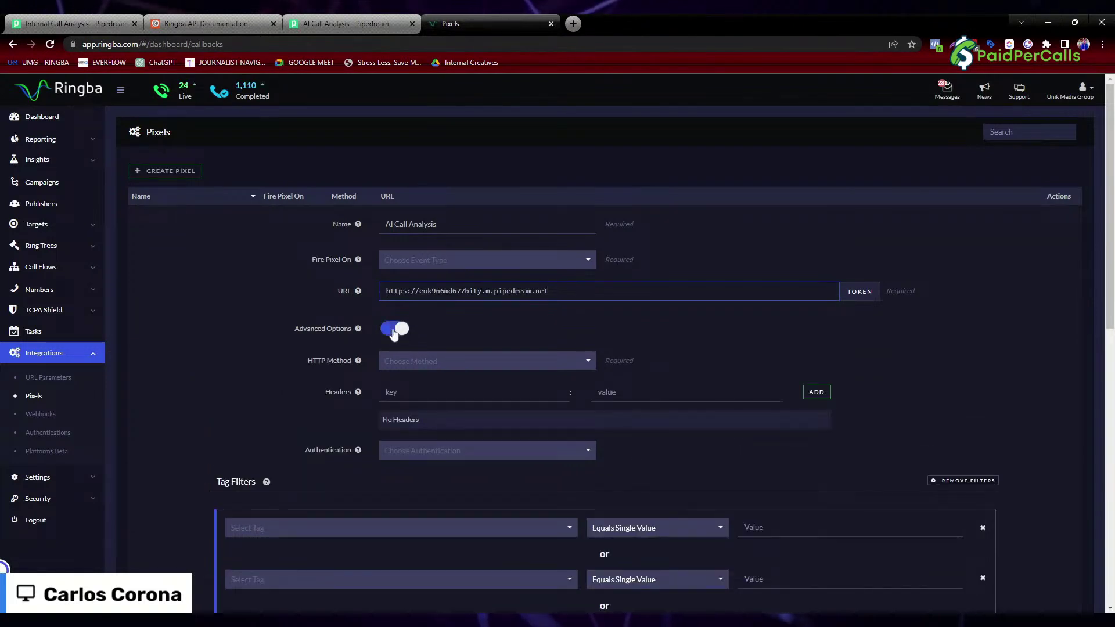
pyautogui.click(405, 363)
pyautogui.click(399, 395)
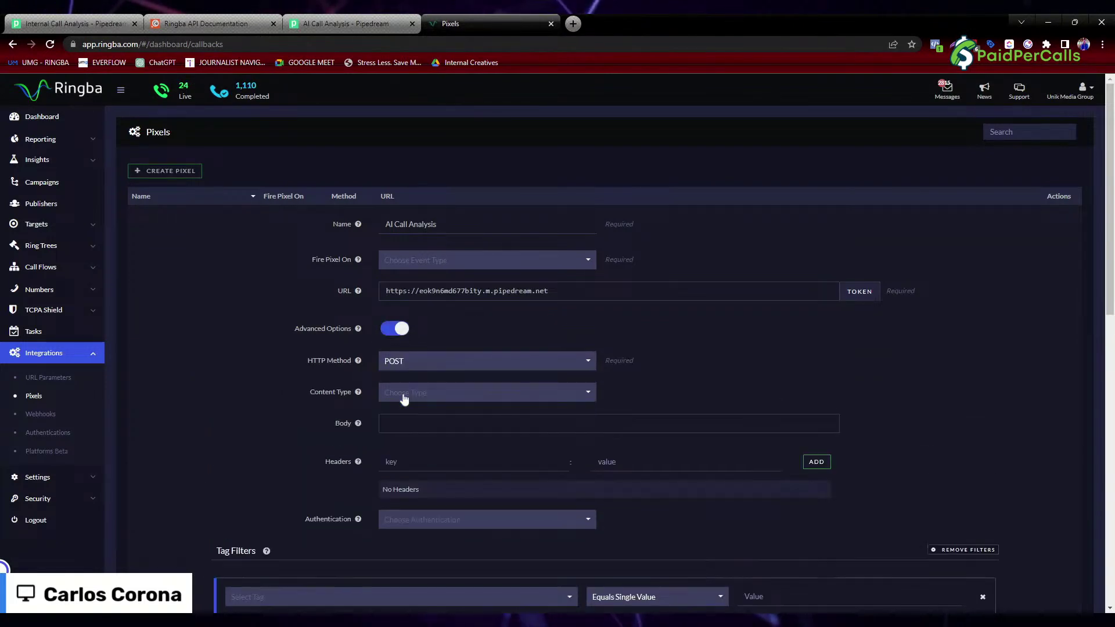
pyautogui.click(473, 394)
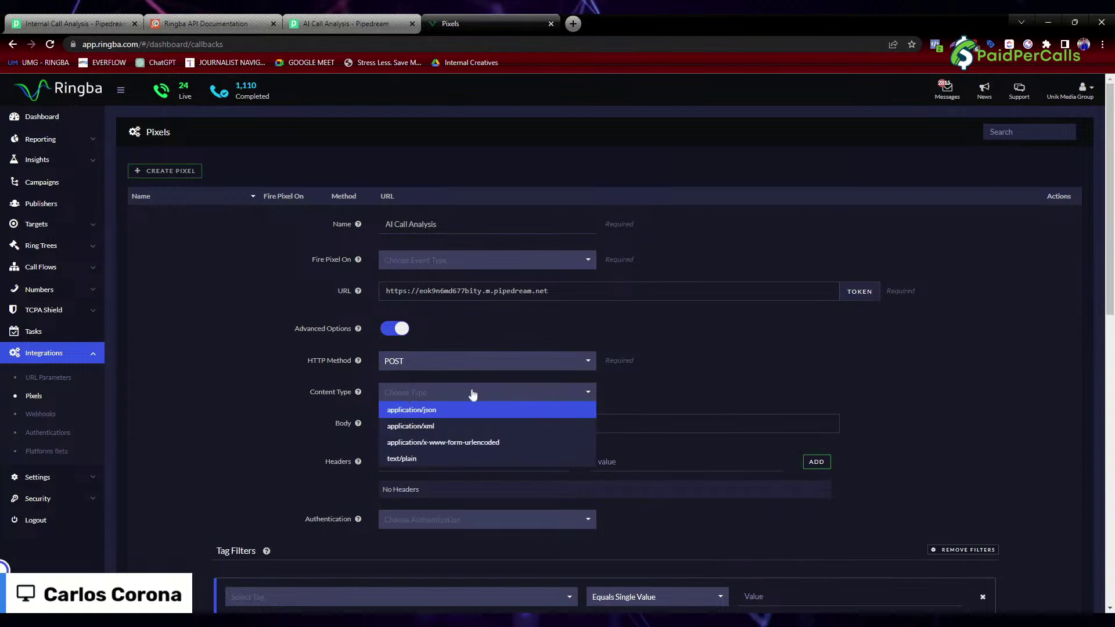
pyautogui.click(428, 409)
# Start the pixel's JSON body with curly braces and an "InboundCallId" key holding an empty quoted value, followed by a comma.
pyautogui.write('{{')
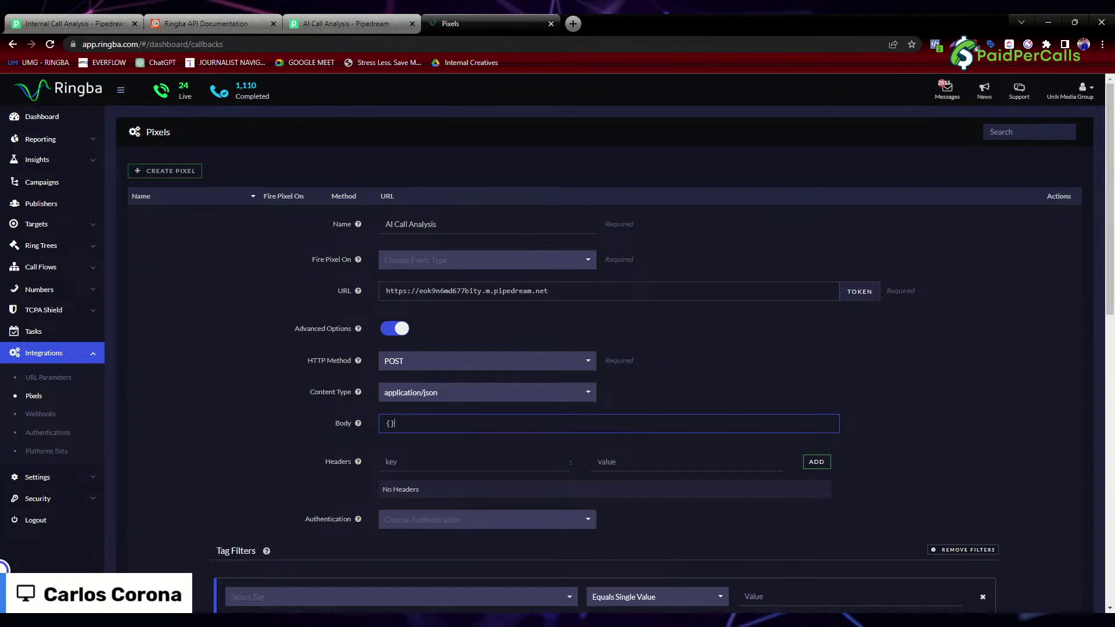
pyautogui.press('Return')
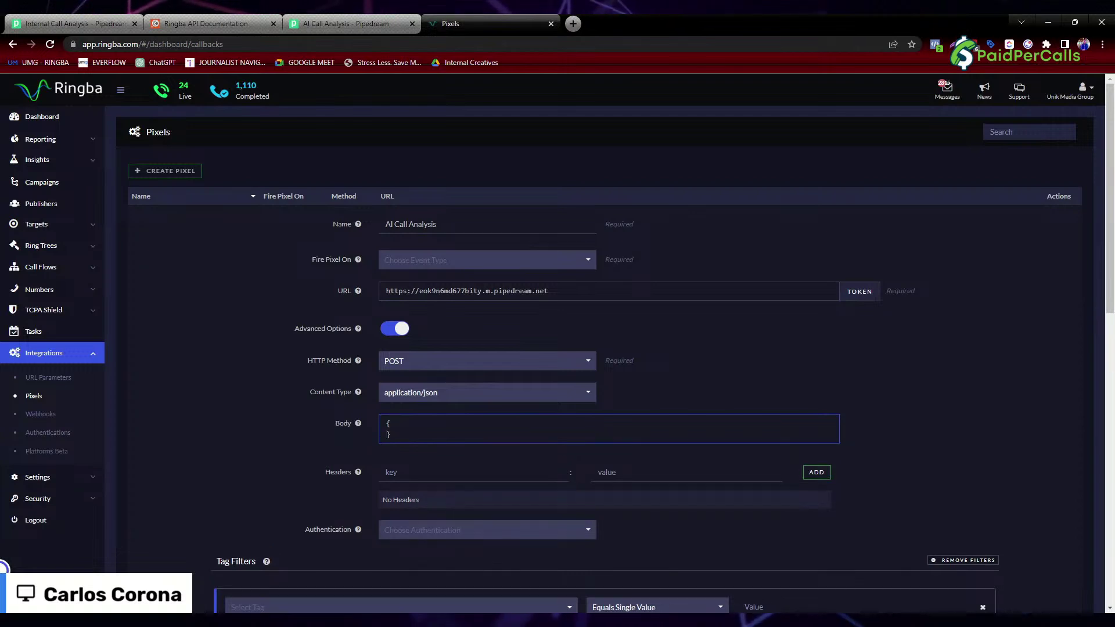
pyautogui.write('"')
pyautogui.write('Inbounbd')
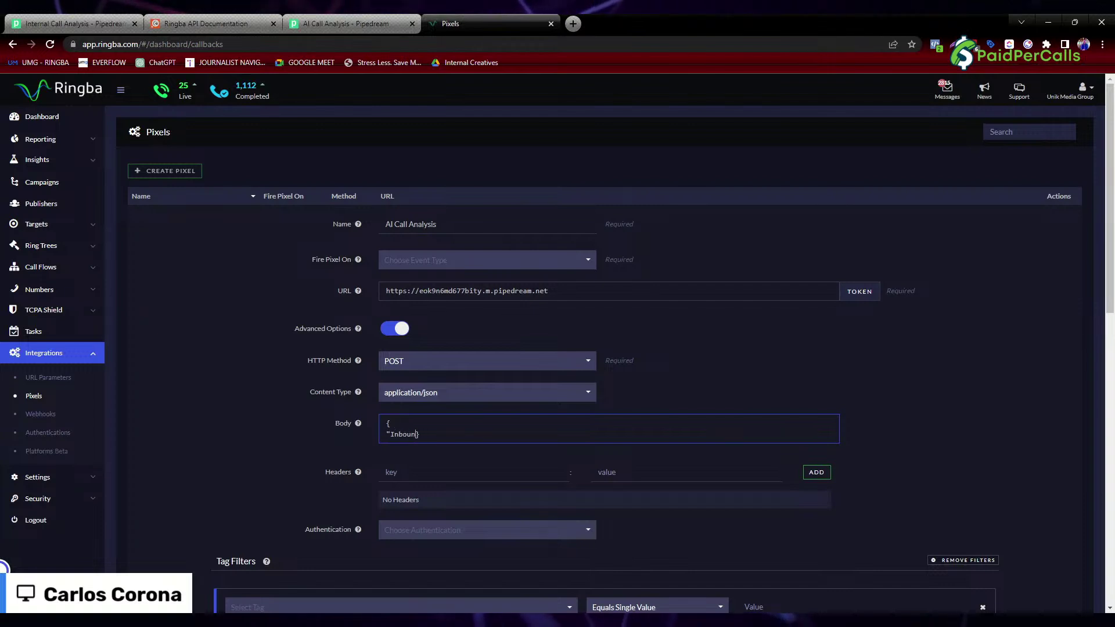
pyautogui.write('dCal')
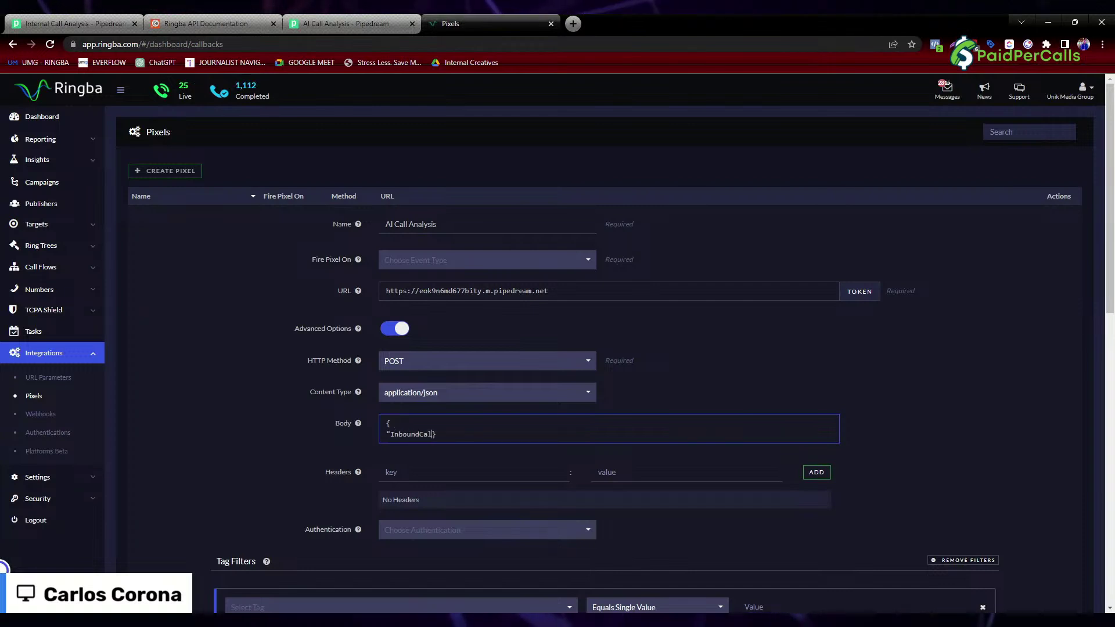
pyautogui.write('lId')
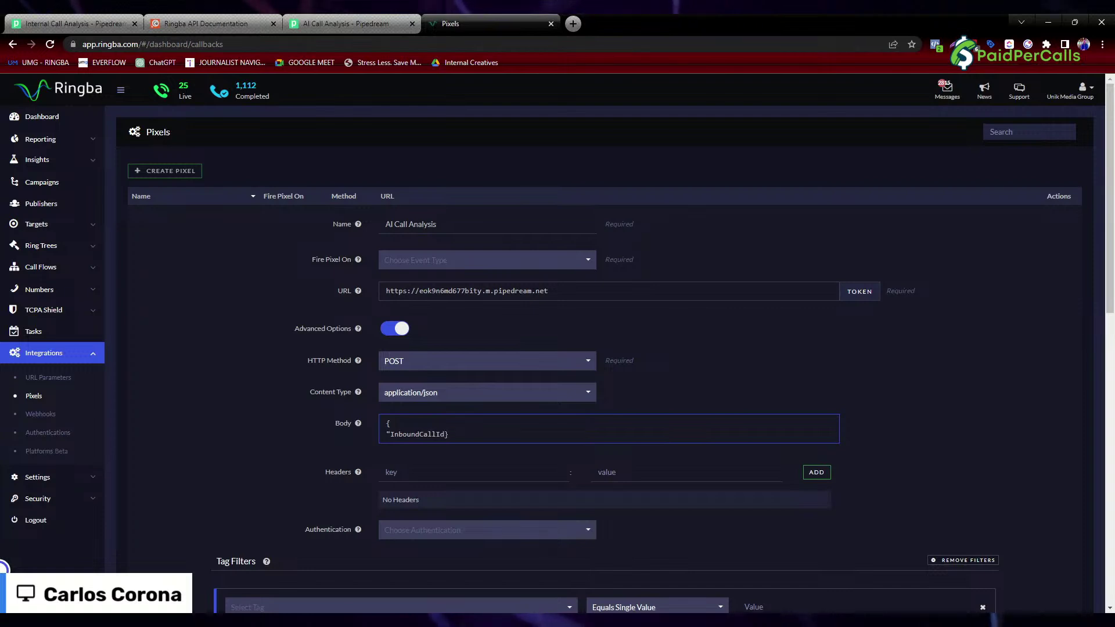
pyautogui.write('" "')
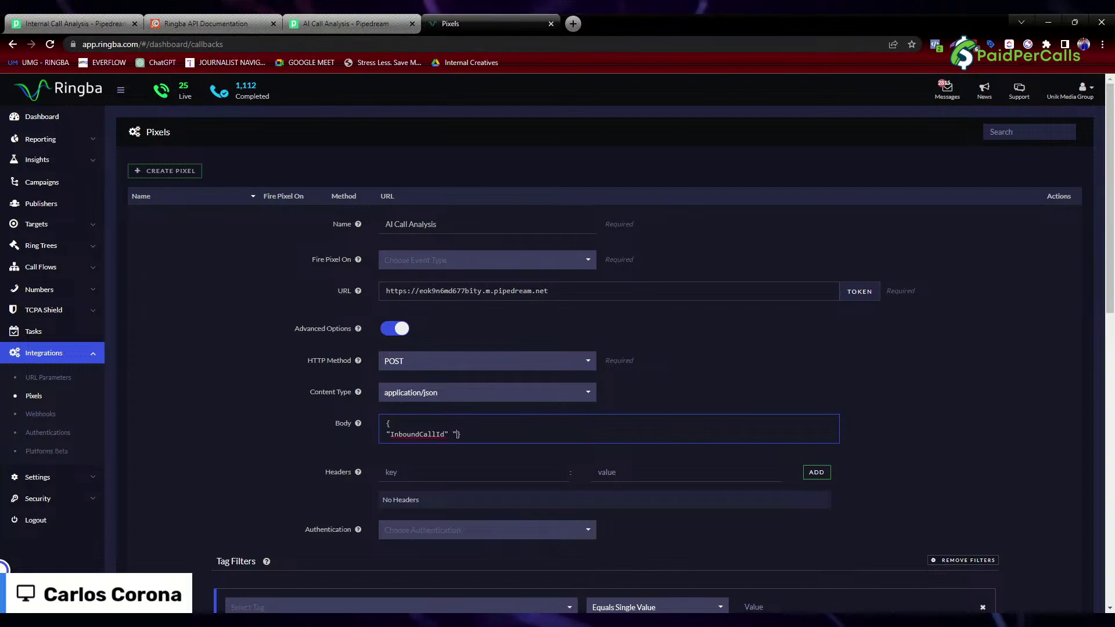
pyautogui.write('"')
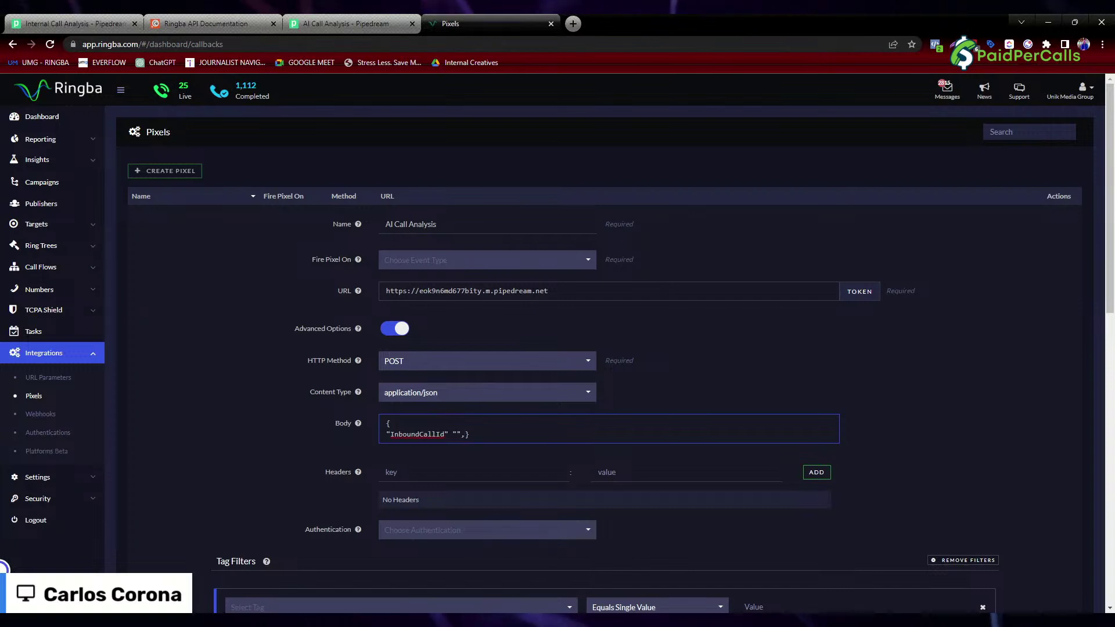
pyautogui.write(',')
# Add a "RecordingUrl" key with an empty quoted value to the JSON body and insert the missing colon after "InboundCallId".
pyautogui.press('Return')
pyautogui.write('"Recording')
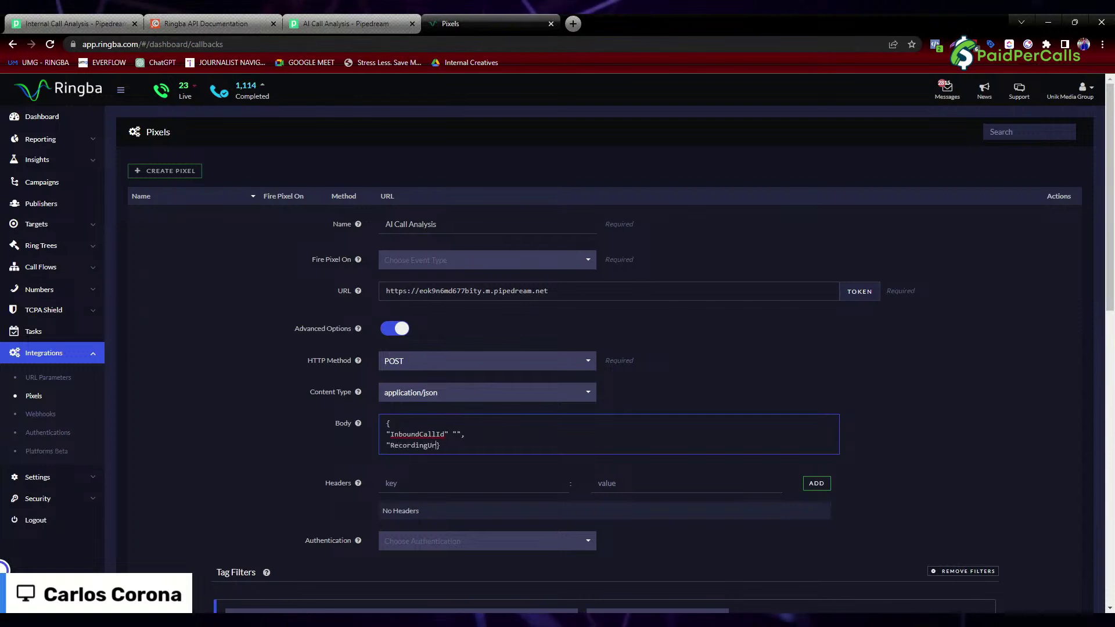
pyautogui.write('Url"')
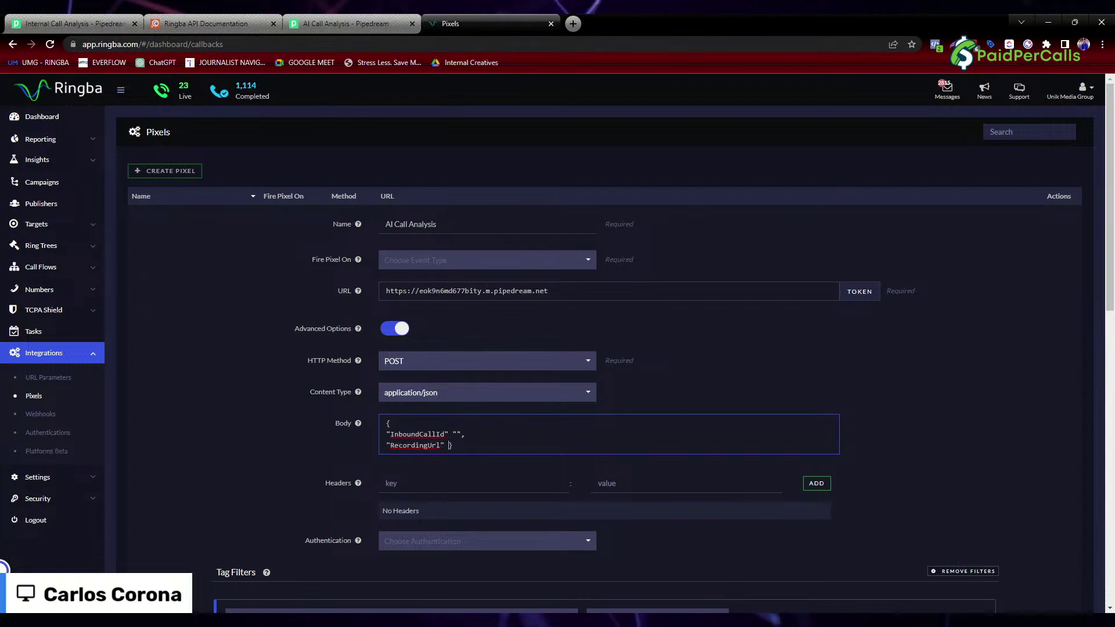
pyautogui.press('BackSpace')
pyautogui.write('""')
pyautogui.click(449, 434)
pyautogui.write(':')
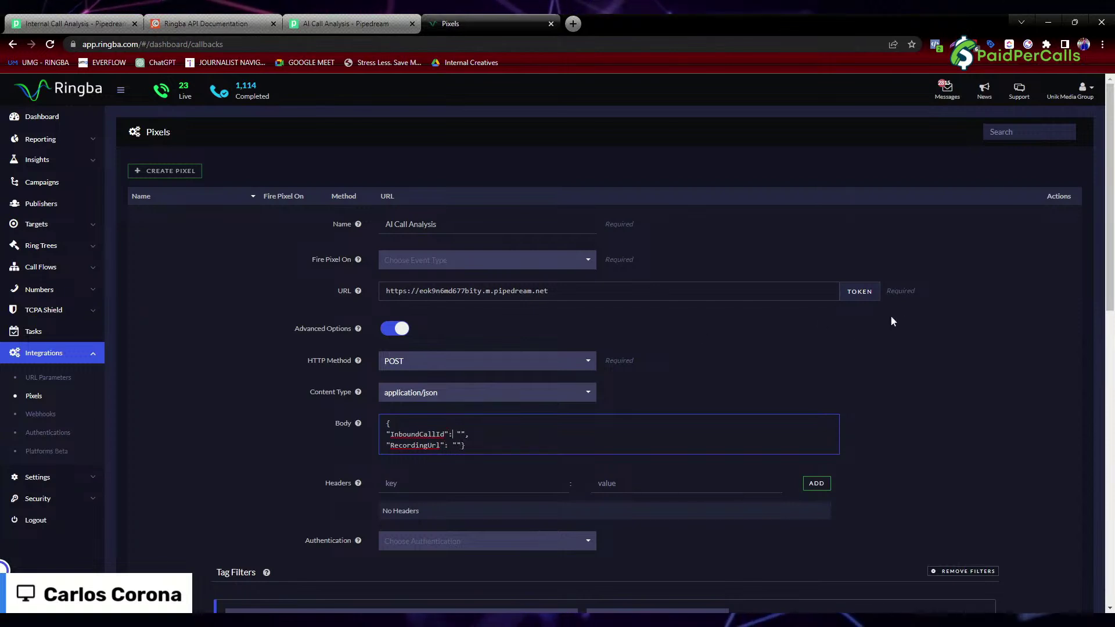
# Find the Inbound Call Id token and move [Call:InboundCallId] from the URL into the body's InboundCallId value.
pyautogui.click(858, 292)
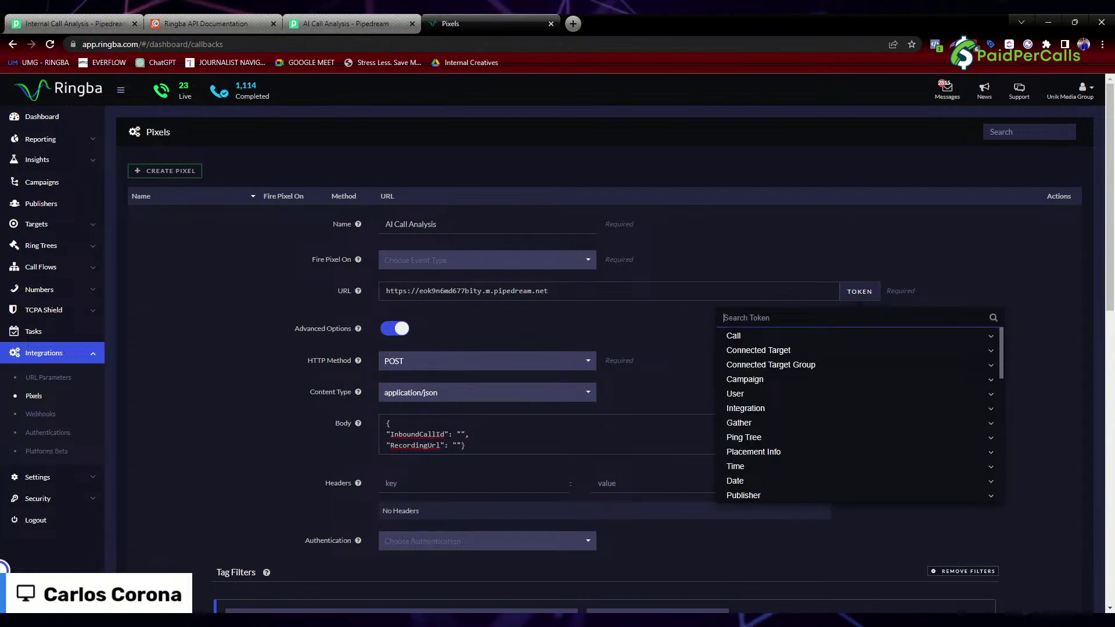
pyautogui.write('inbound call id')
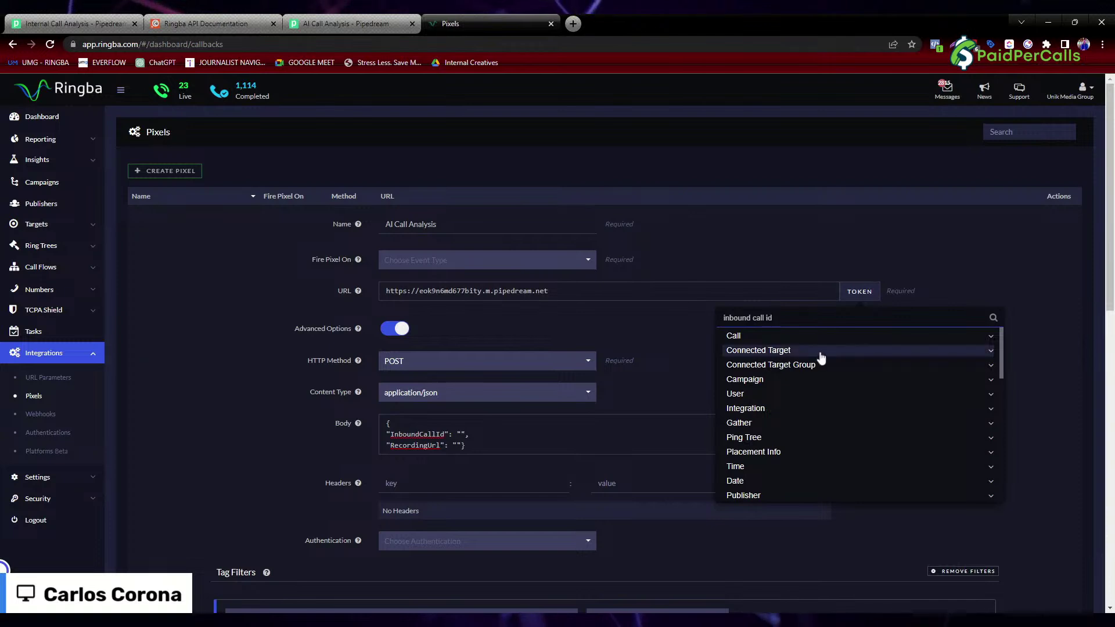
pyautogui.click(766, 337)
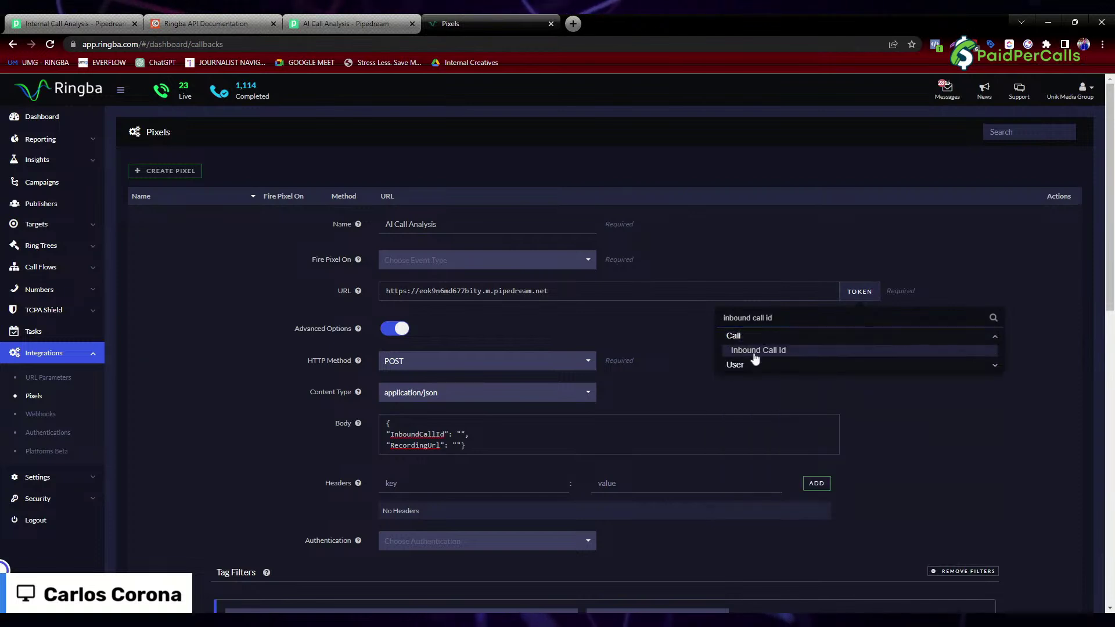
pyautogui.click(755, 351)
pyautogui.moveTo(547, 291); pyautogui.dragTo(631, 291)
pyautogui.hotkey('ctrl', 'x')
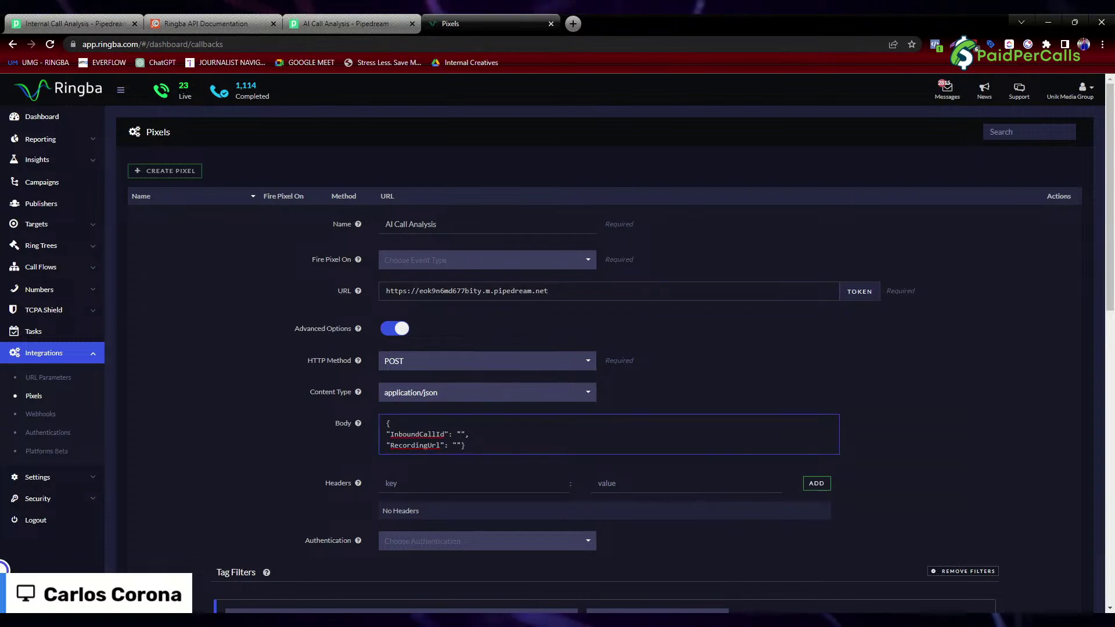
pyautogui.hotkey('ctrl', 'v')
# Move the Recording Url token [tag:Recording:RecordingUrl] from the URL into the body's RecordingUrl value and put the closing brace on its own line.
pyautogui.click(860, 291)
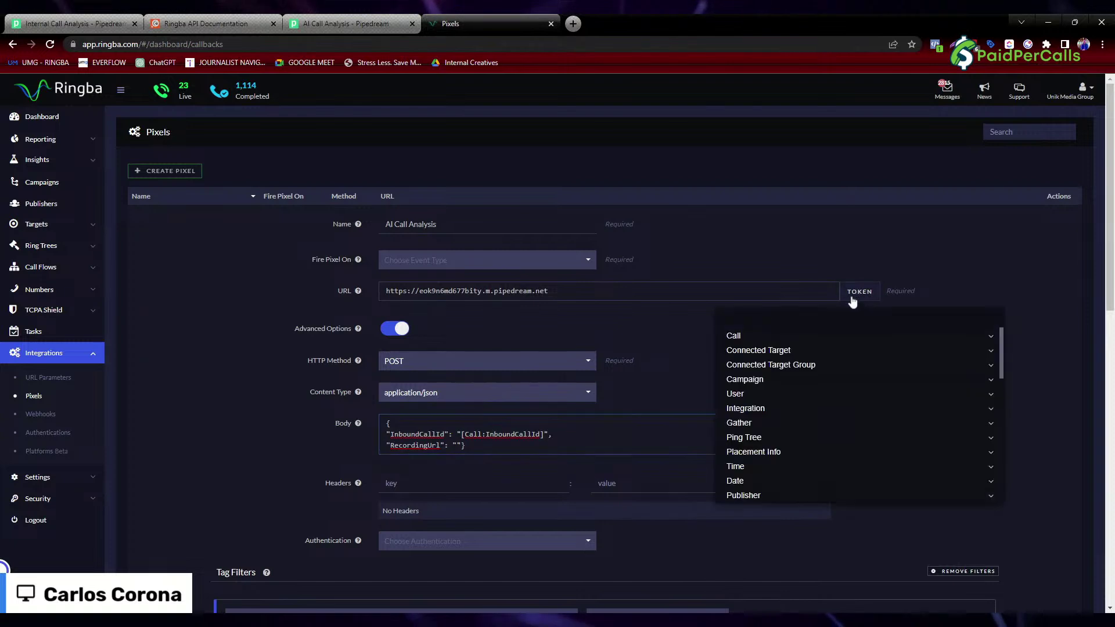
pyautogui.write('recor')
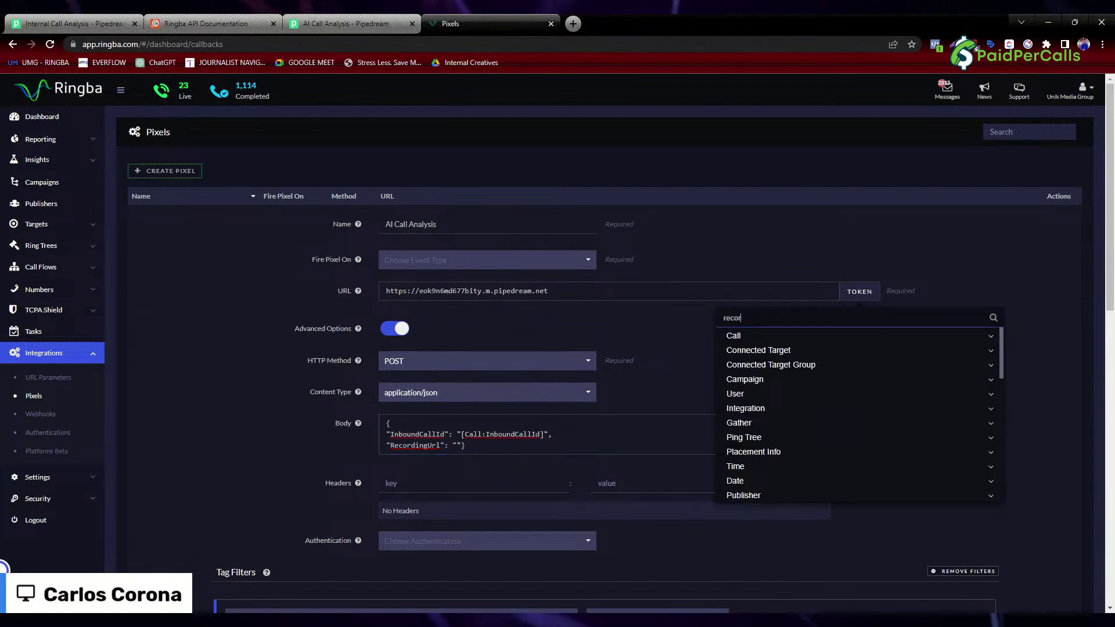
pyautogui.write('in')
pyautogui.press('BackSpace')
pyautogui.press('BackSpace')
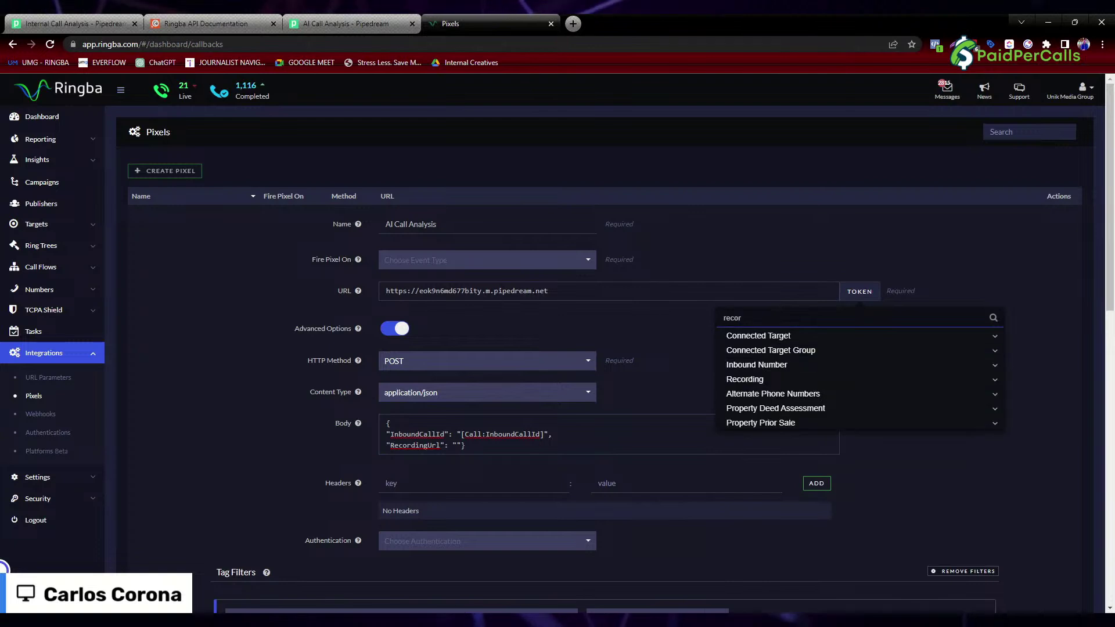
pyautogui.click(747, 380)
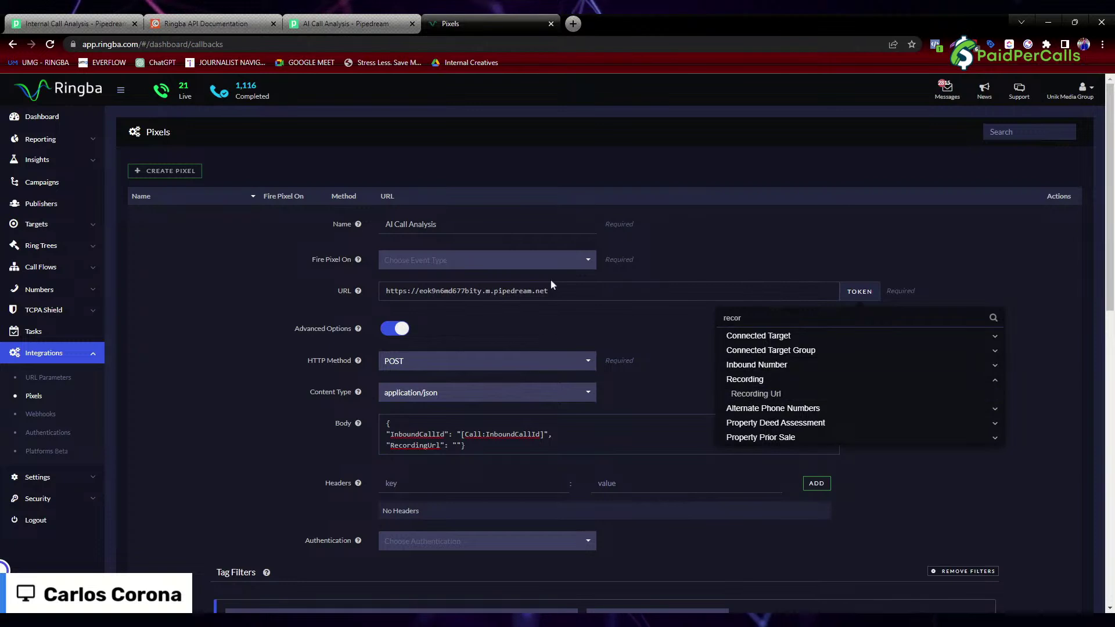
pyautogui.click(757, 397)
pyautogui.moveTo(664, 291); pyautogui.dragTo(549, 291)
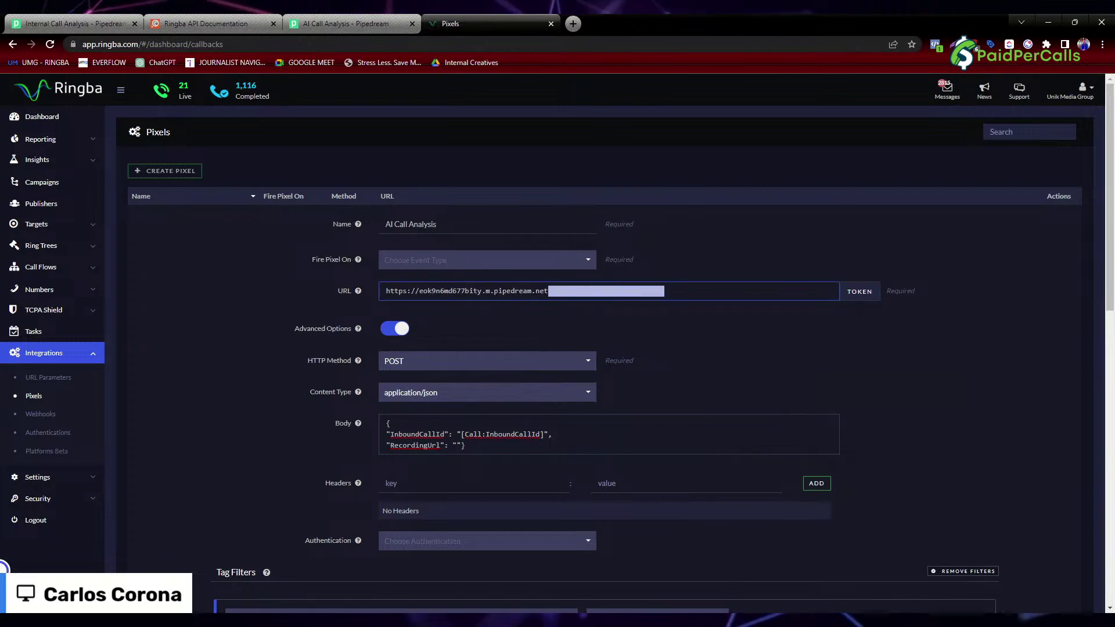
pyautogui.hotkey('ctrl', 'x')
pyautogui.click(459, 445)
pyautogui.hotkey('ctrl', 'v')
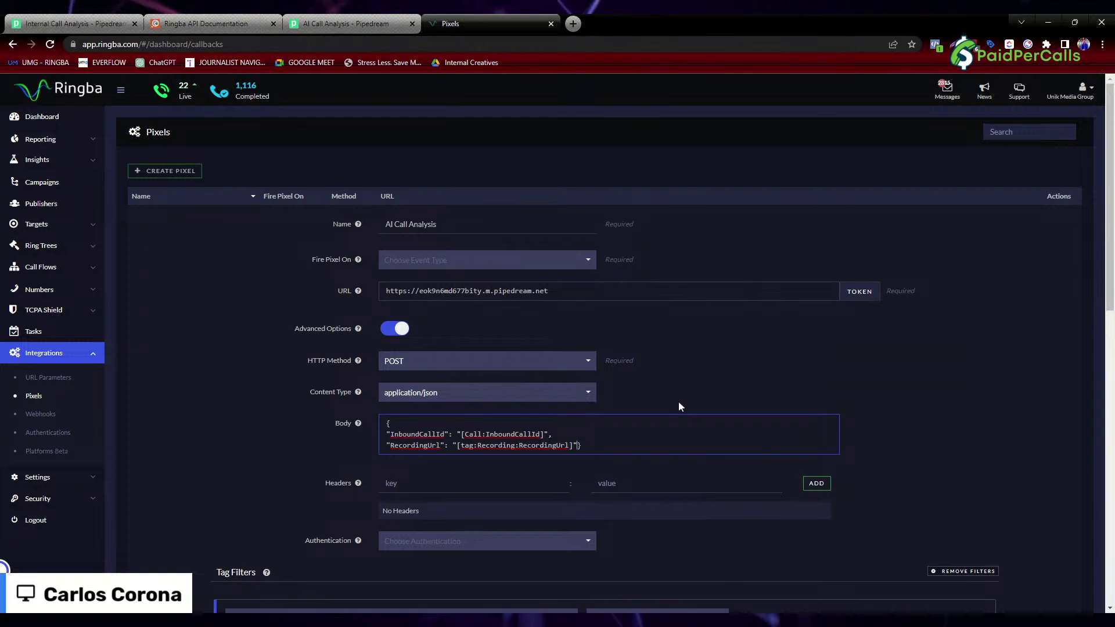
pyautogui.press('Right')
pyautogui.press('Return')
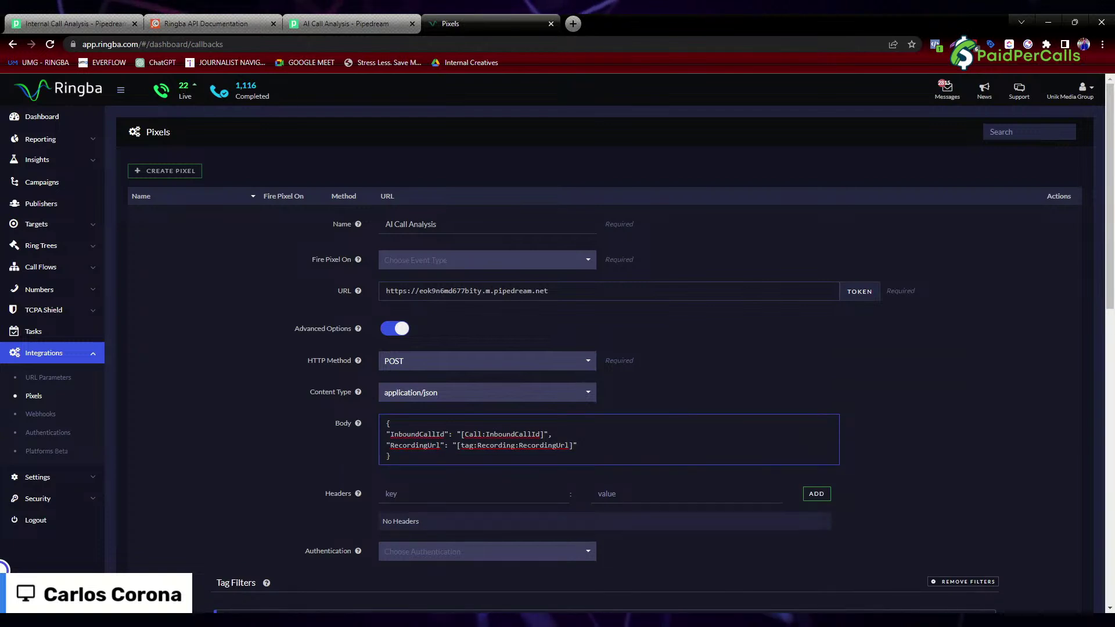
# Set the AI Call Analysis pixel to fire on the Recording event.
pyautogui.click(571, 216)
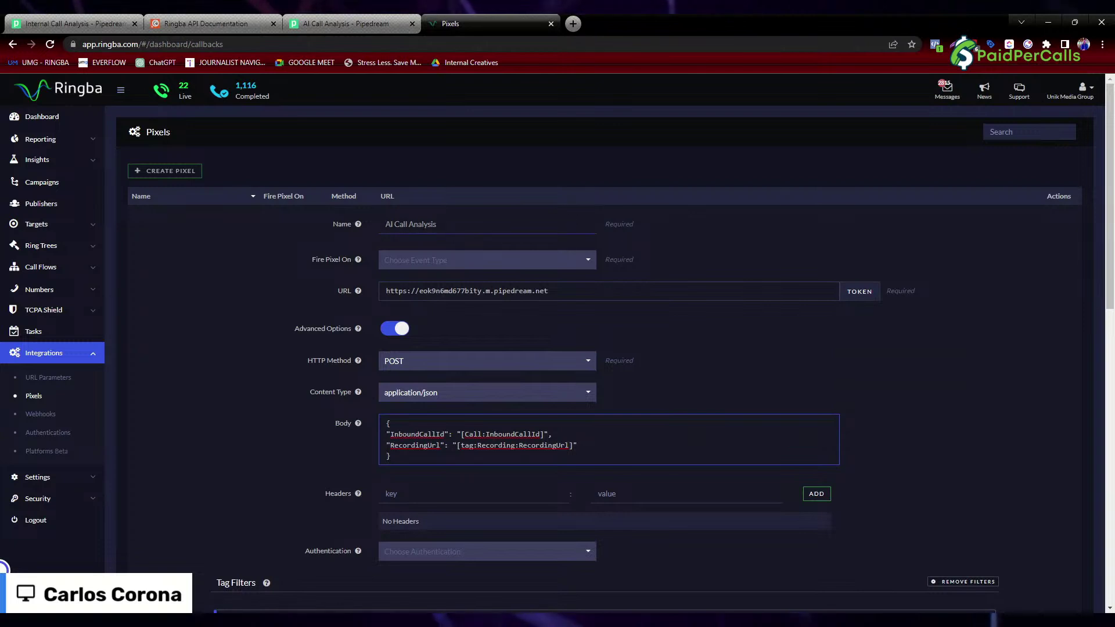
pyautogui.click(444, 268)
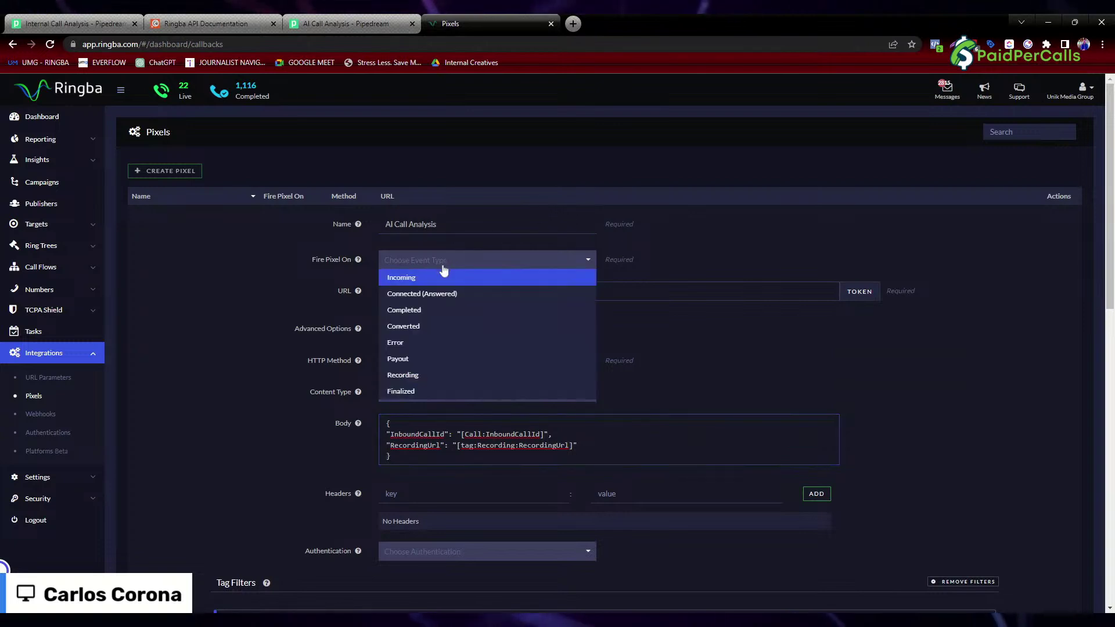
pyautogui.click(421, 376)
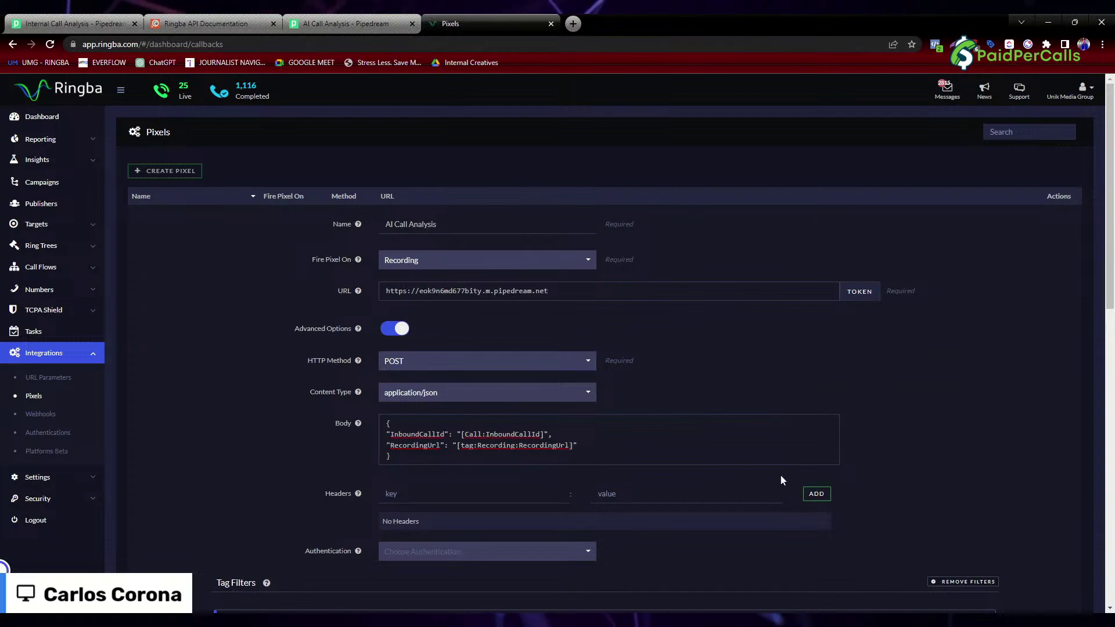
pyautogui.click(400, 265)
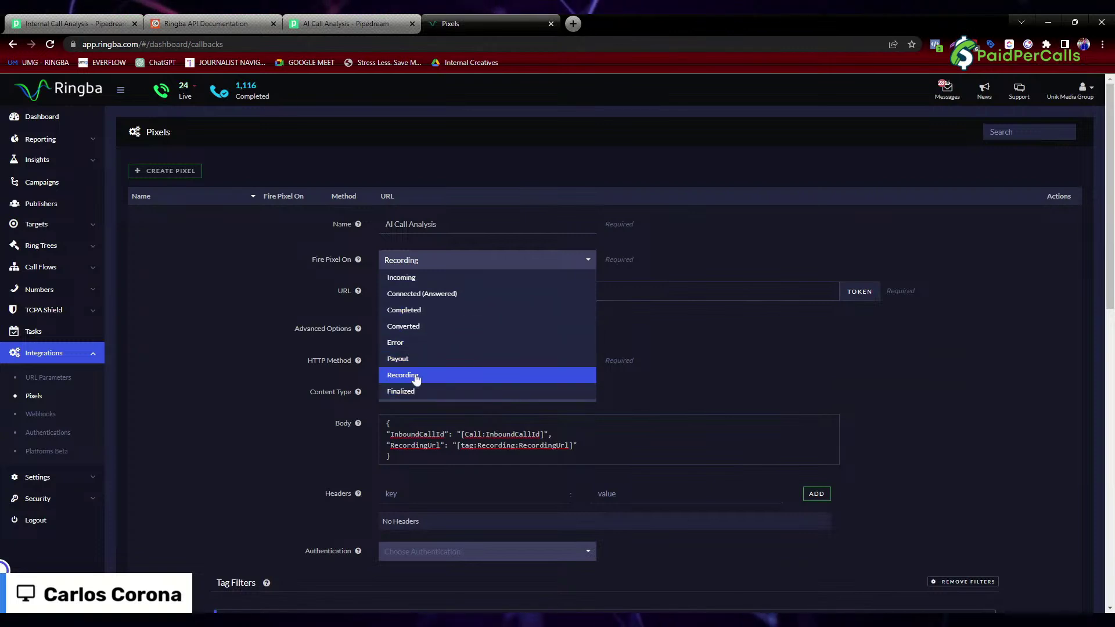
pyautogui.click(974, 391)
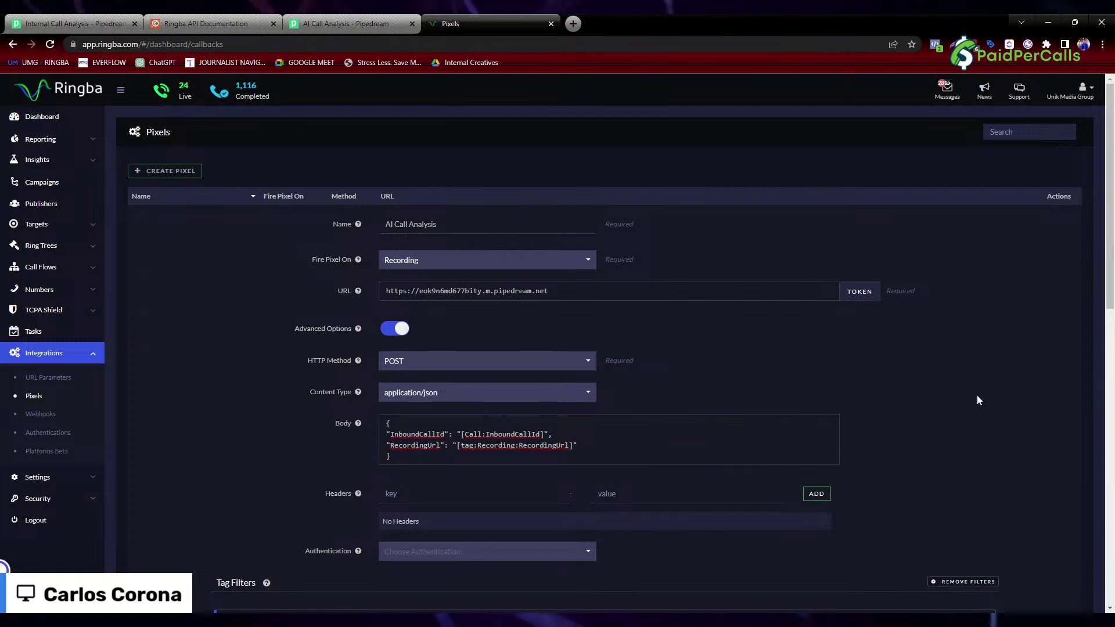
# Set the pixel's first tag filter to Call Length - Total, Greater Than, 10.
pyautogui.scroll(-3, 201, 395)
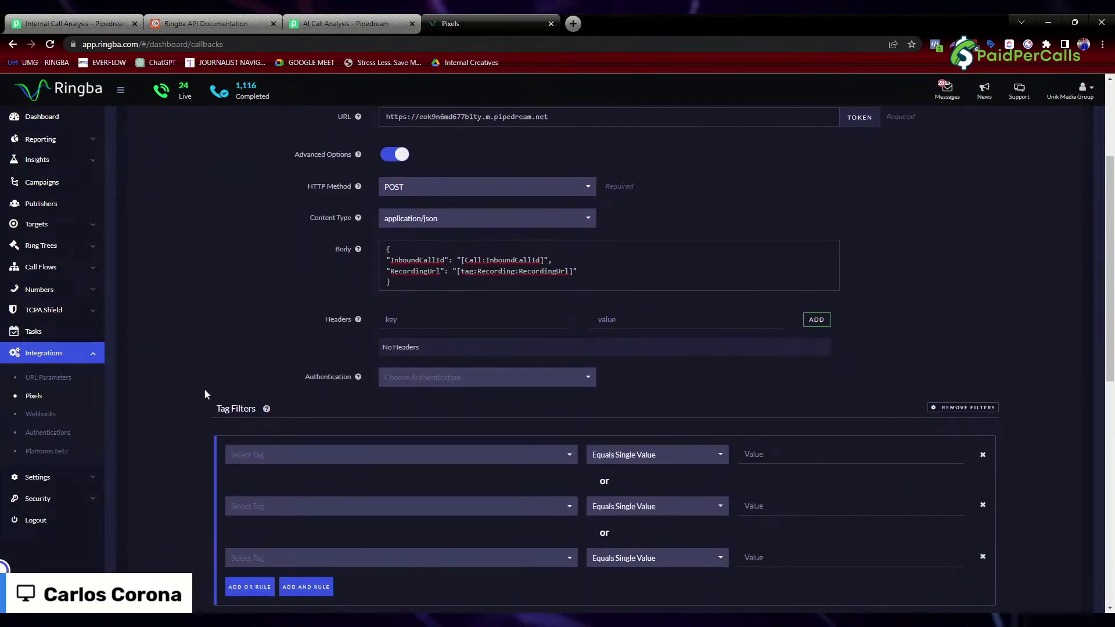
pyautogui.click(314, 454)
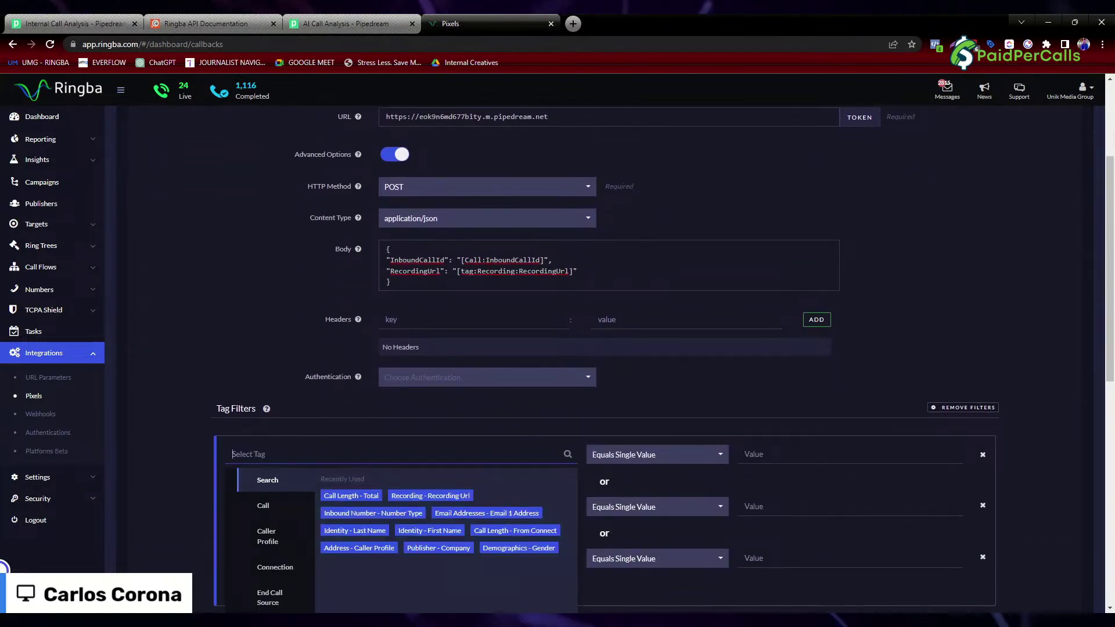
pyautogui.click(353, 496)
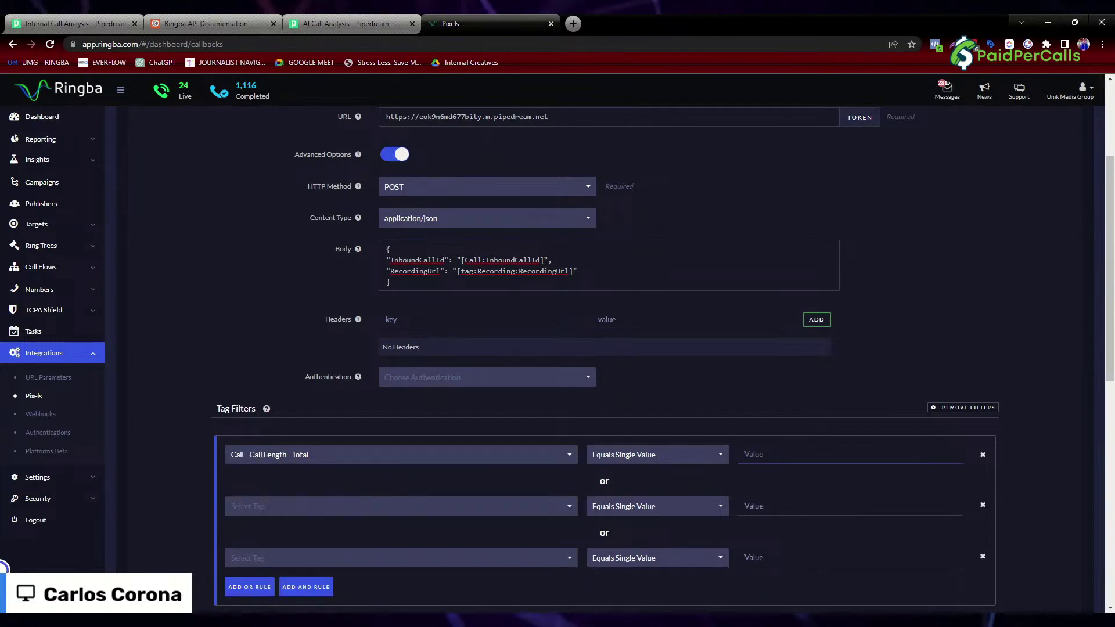
pyautogui.click(668, 456)
pyautogui.click(617, 366)
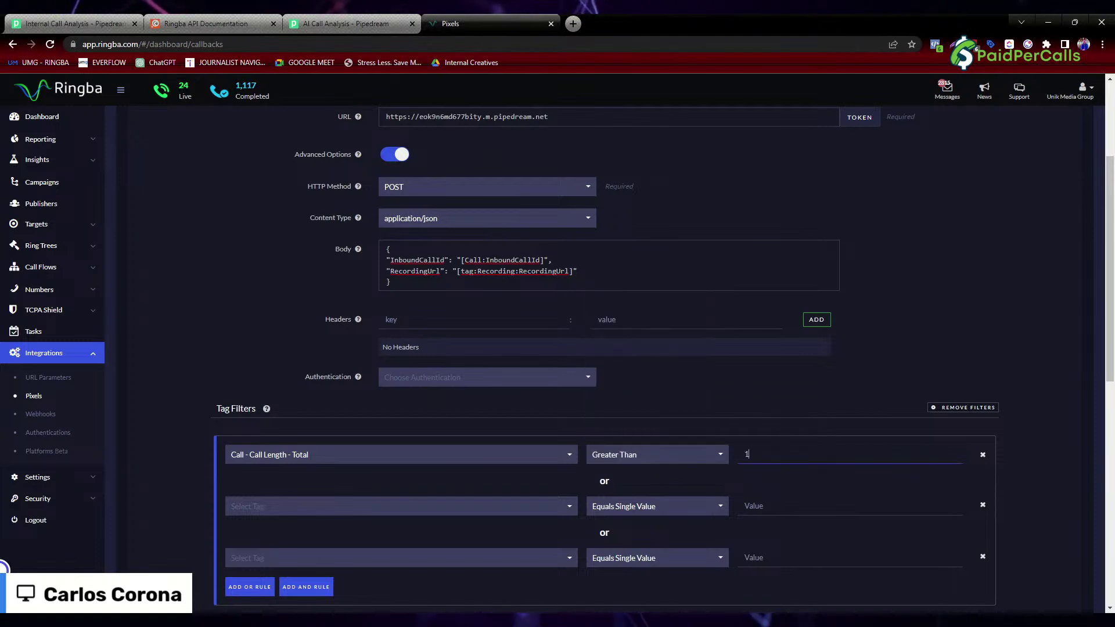
# Set the second OR filter to Call Length - Total, Less Than, 90, and remove the empty third rule.
pyautogui.click(249, 506)
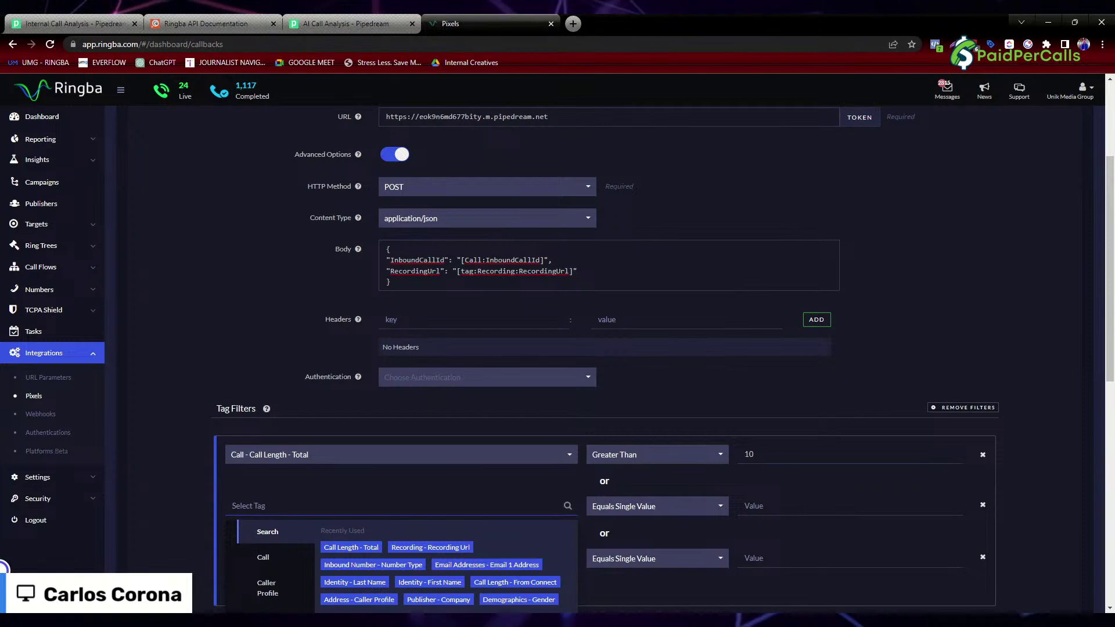
pyautogui.click(354, 548)
pyautogui.click(629, 509)
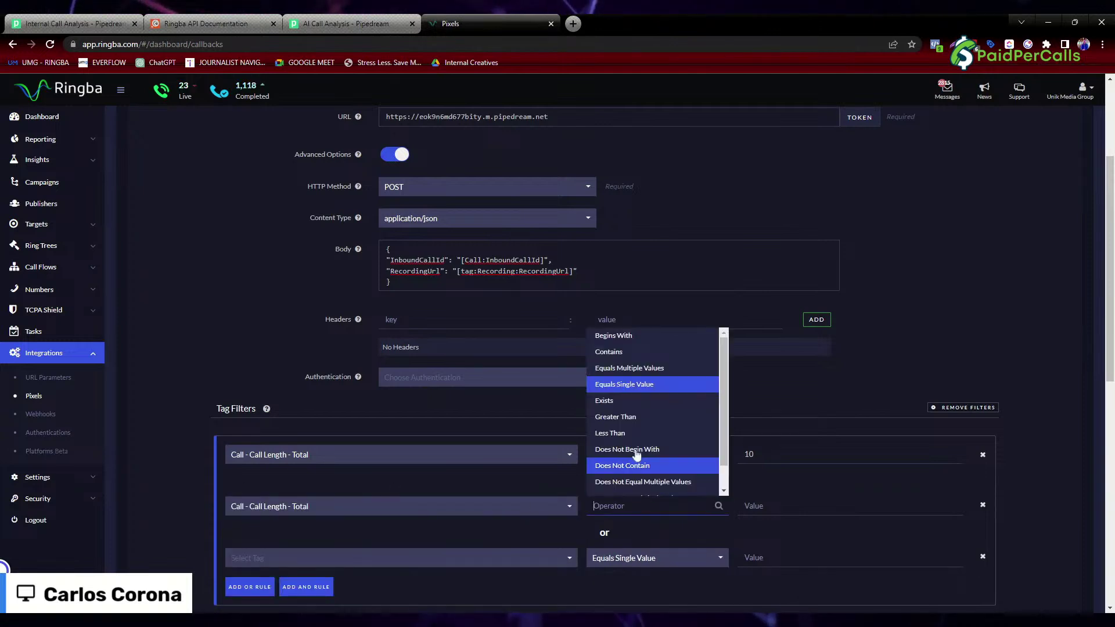
pyautogui.click(608, 434)
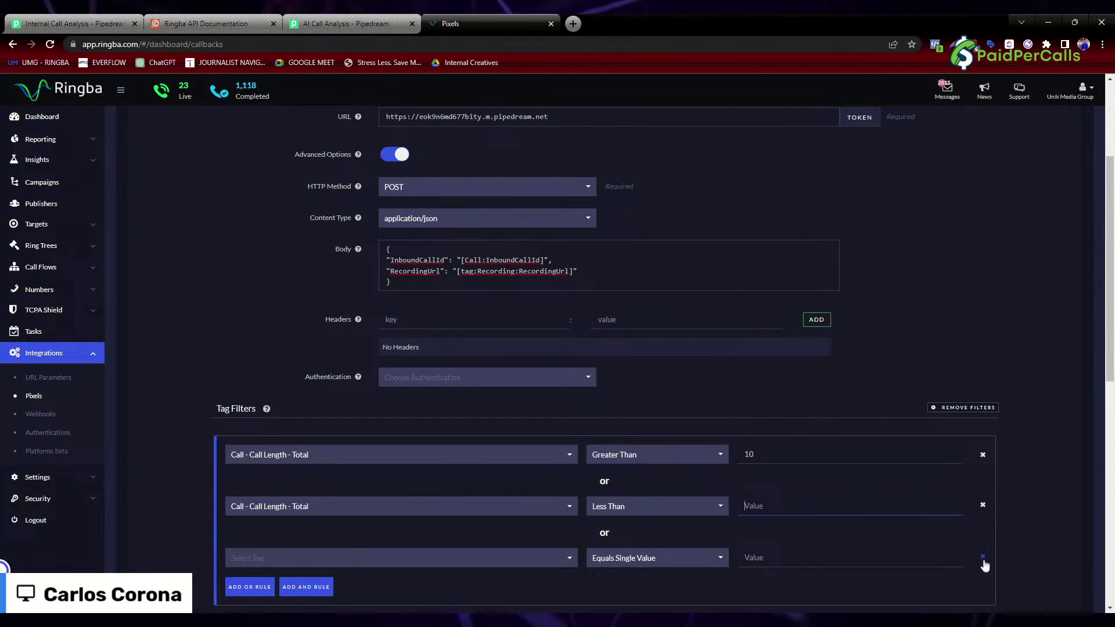
pyautogui.click(983, 559)
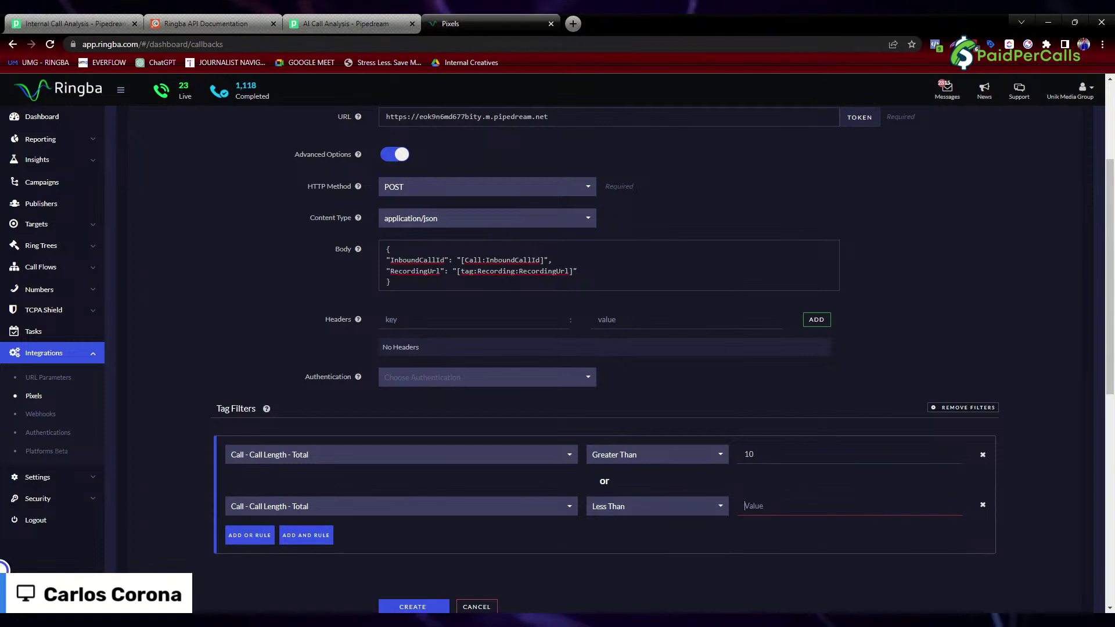
pyautogui.click(746, 506)
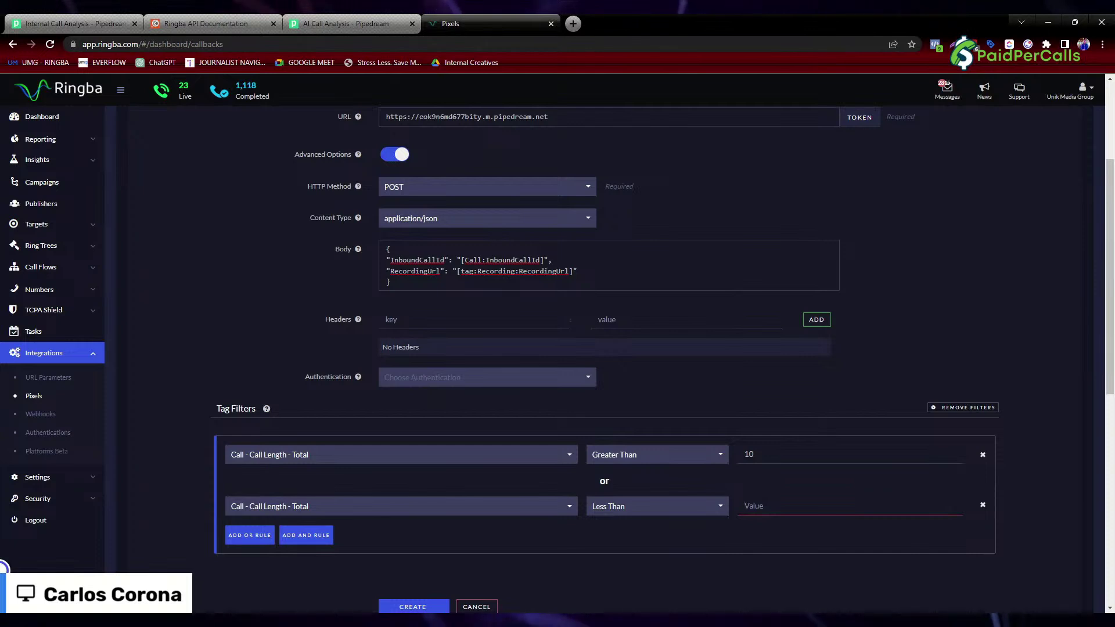
pyautogui.write('90')
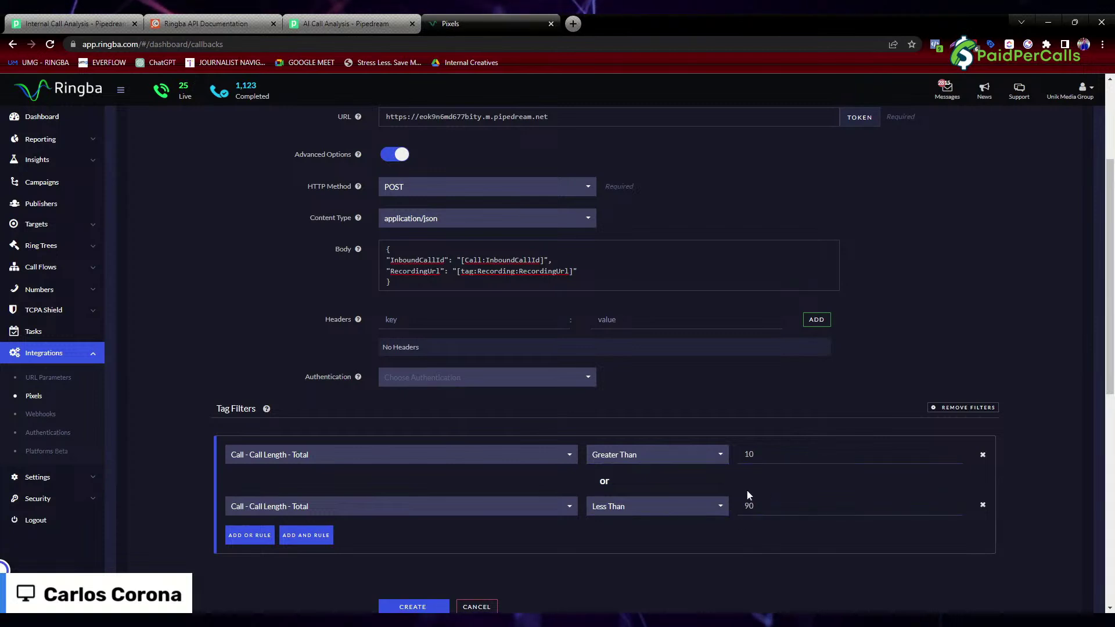
pyautogui.doubleClick(750, 506)
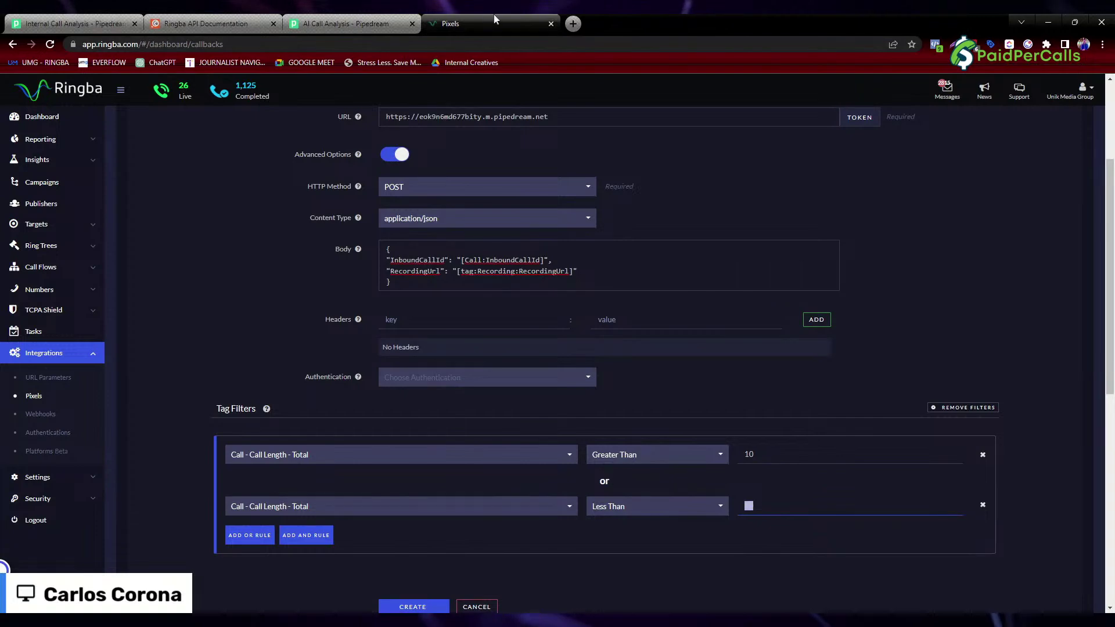
# Switch to the Internal Call Analysis workflow, load the new trigger events and select the 12:50:26 PM POST / event.
pyautogui.click(68, 25)
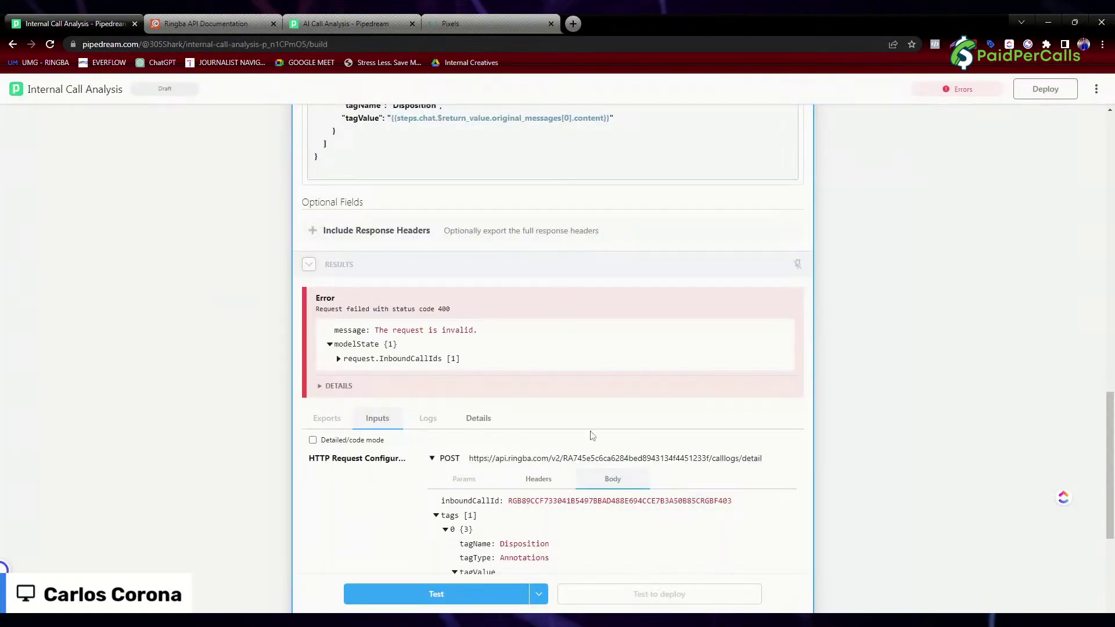
pyautogui.scroll(20, 500, 346)
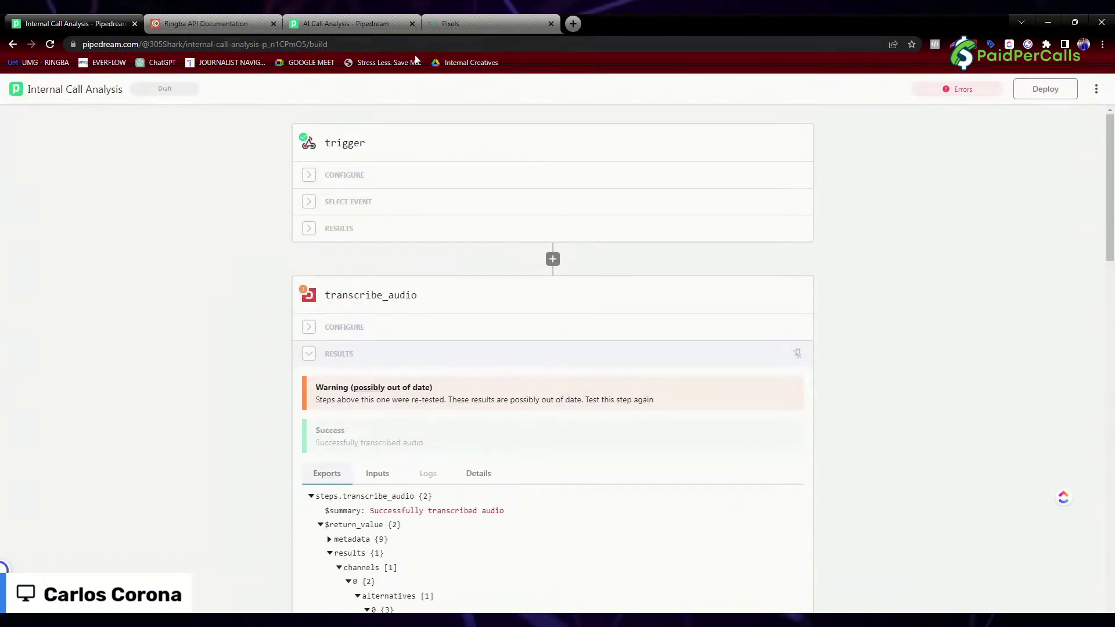
pyautogui.click(309, 230)
pyautogui.click(308, 229)
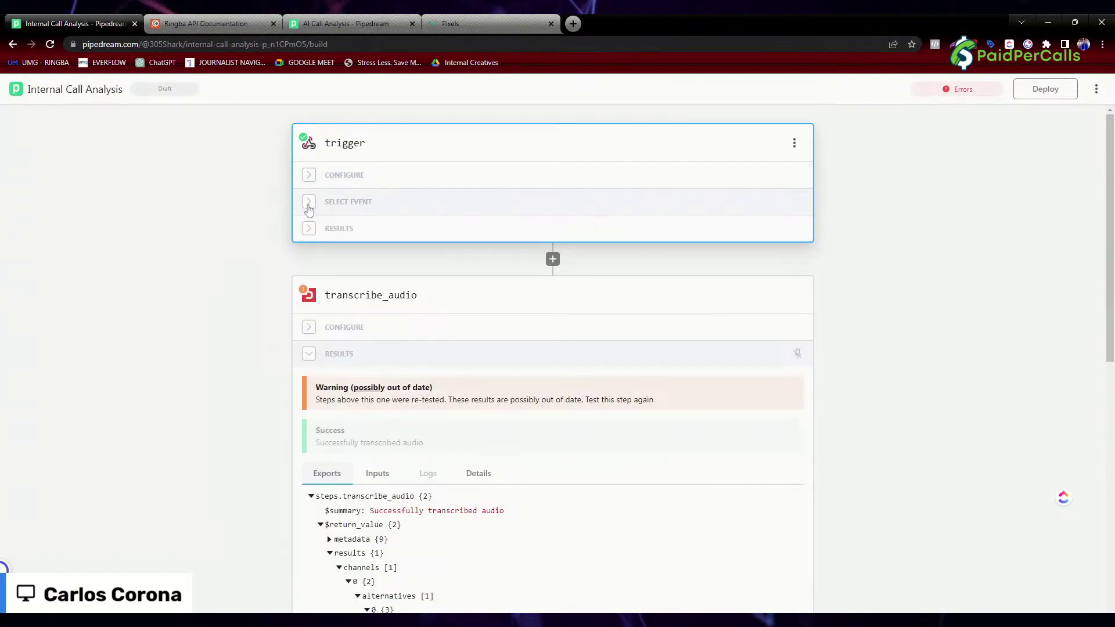
pyautogui.click(309, 202)
pyautogui.click(455, 326)
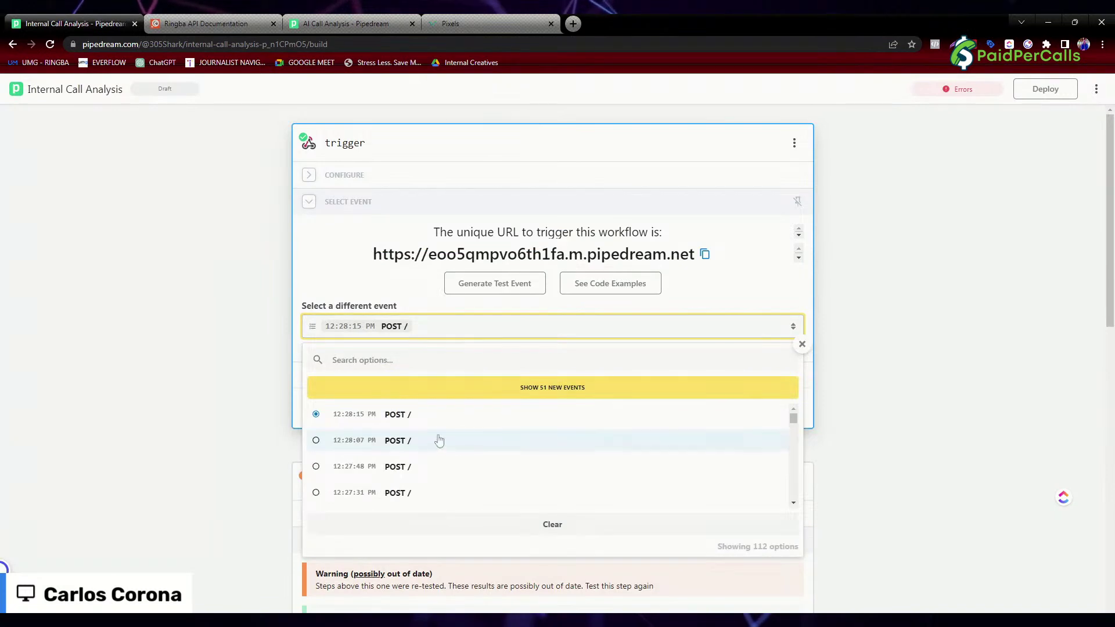
pyautogui.click(552, 389)
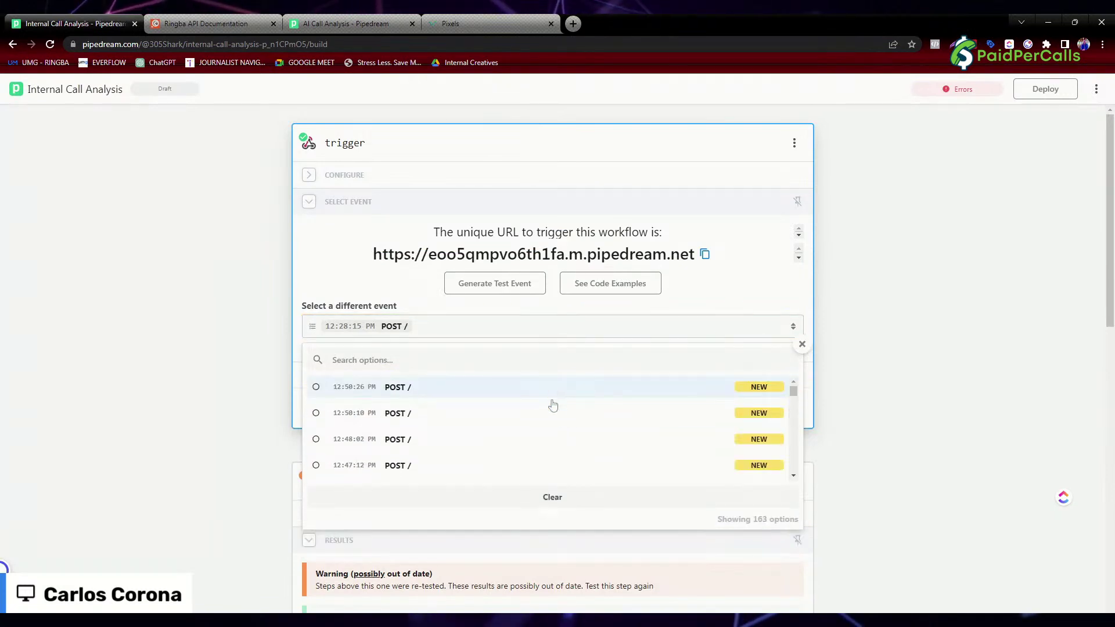
pyautogui.click(639, 387)
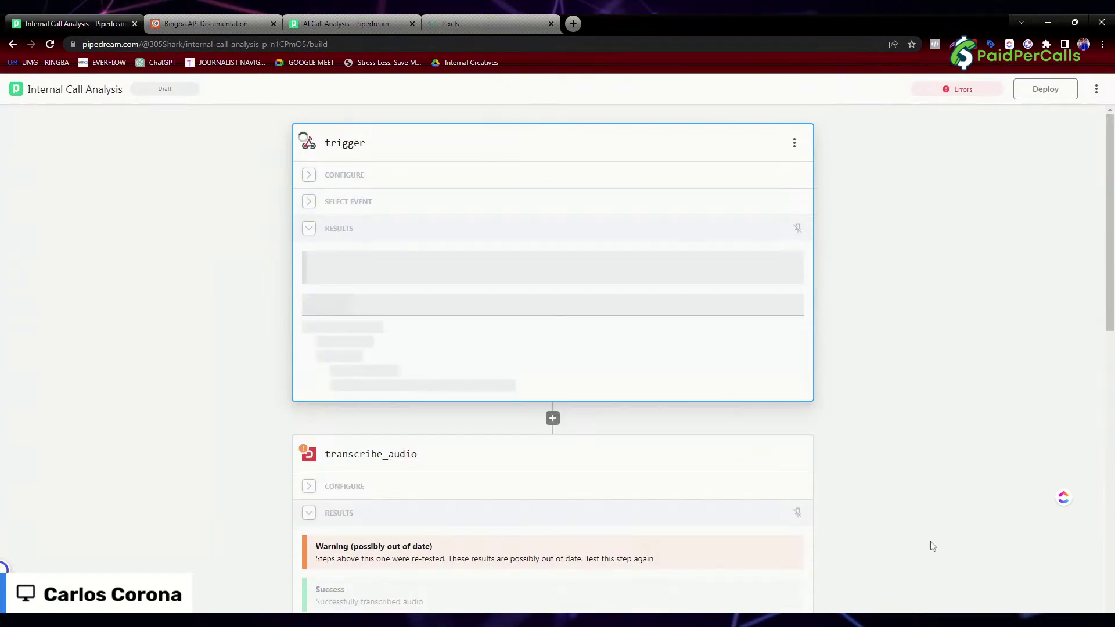
# Continue to the transcribe_audio step and review its configuration, including the audio URL, model, language detection, punctuation and tag.
pyautogui.scroll(-2, 463, 326)
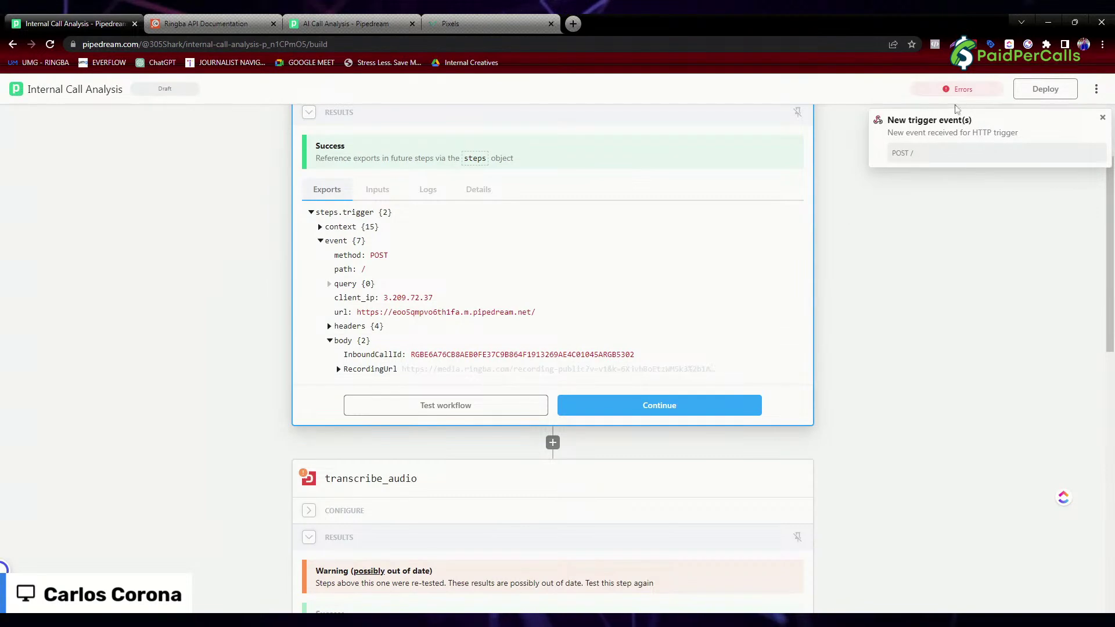
pyautogui.click(635, 406)
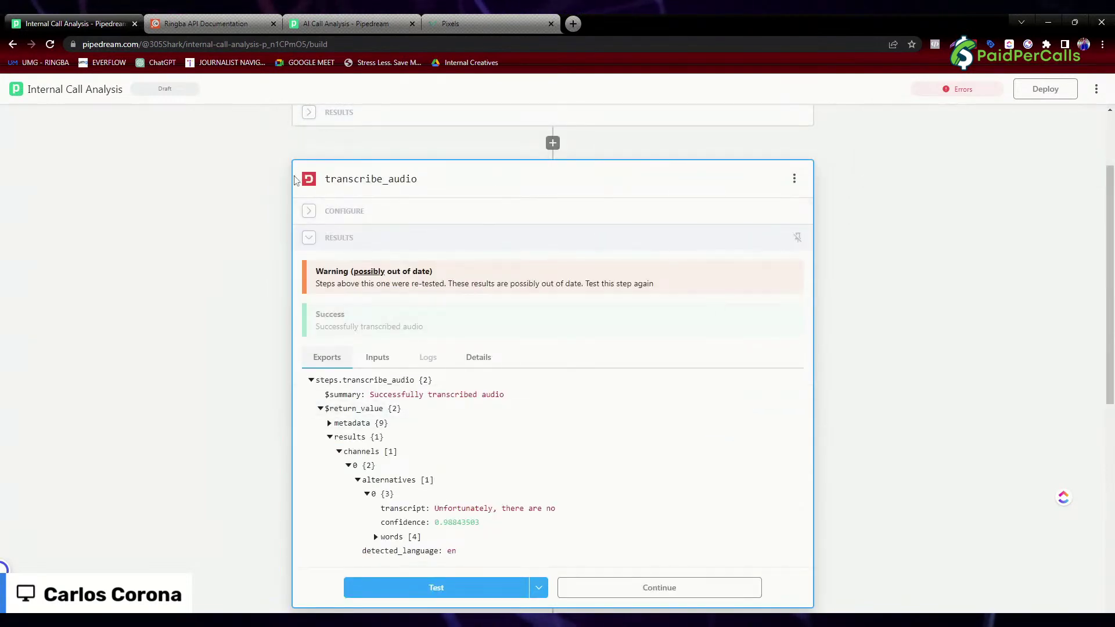
pyautogui.click(309, 212)
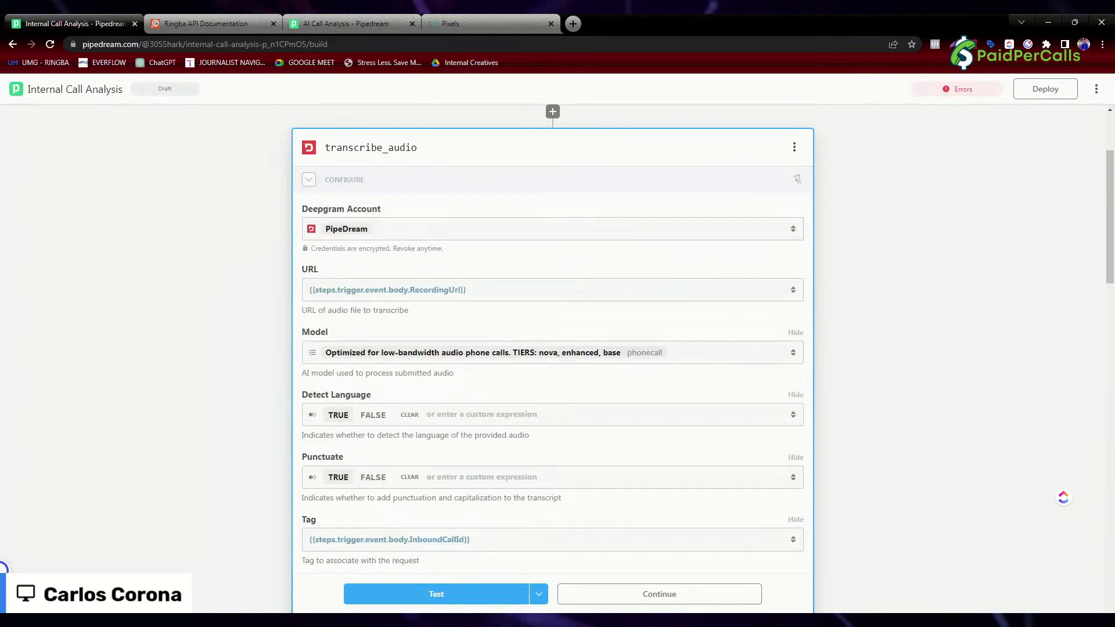
pyautogui.scroll(-1, 509, 360)
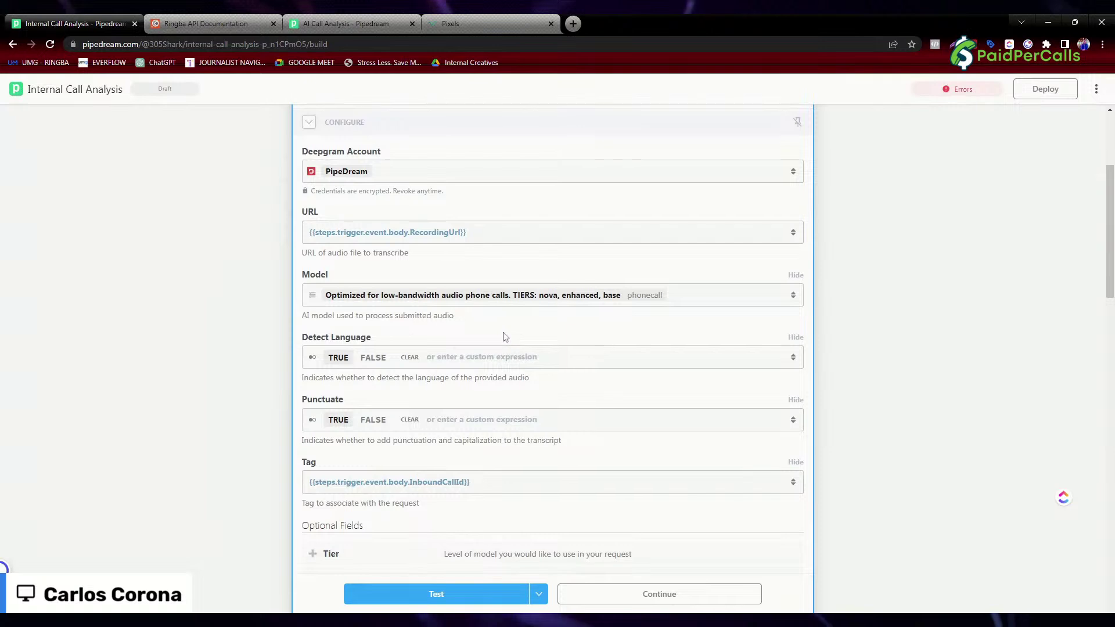
pyautogui.scroll(2, 441, 302)
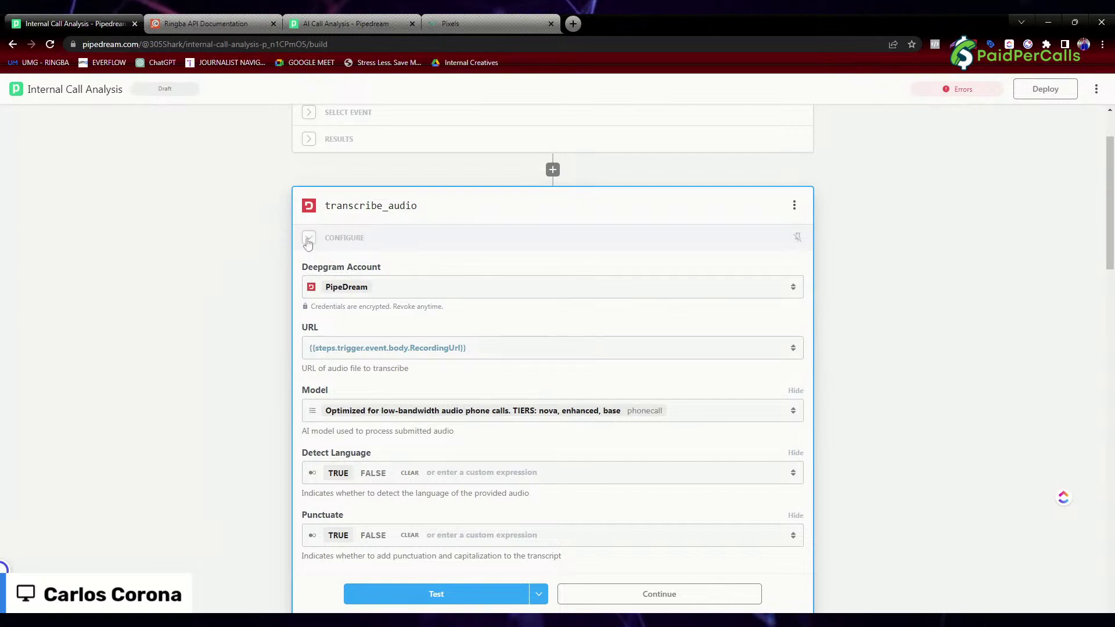
pyautogui.scroll(2, 515, 324)
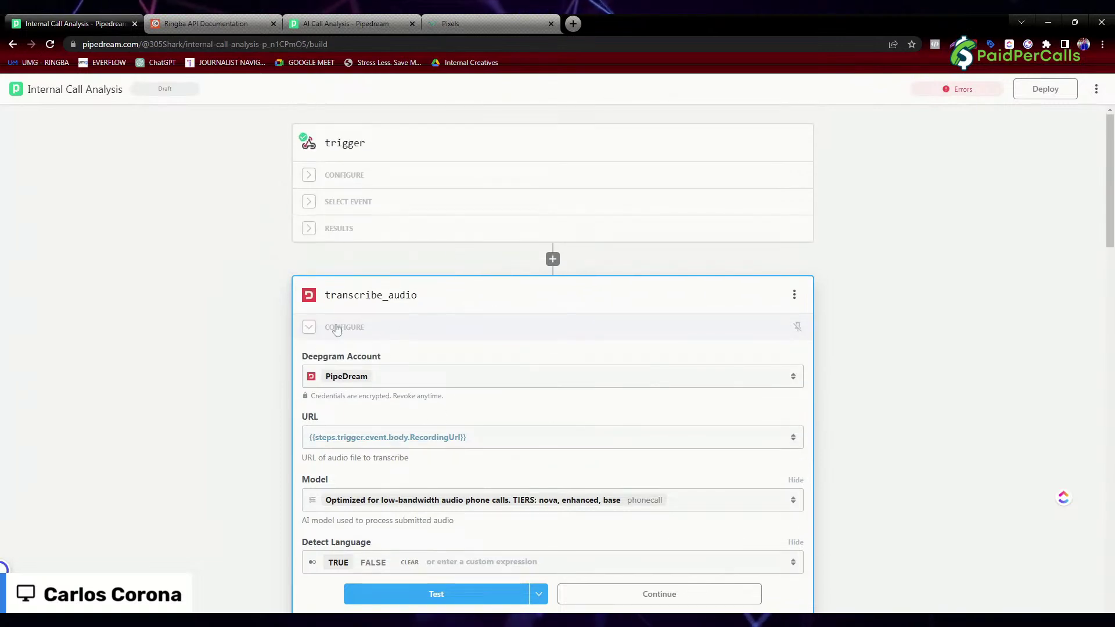
pyautogui.scroll(-2, 361, 361)
pyautogui.scroll(2, 406, 174)
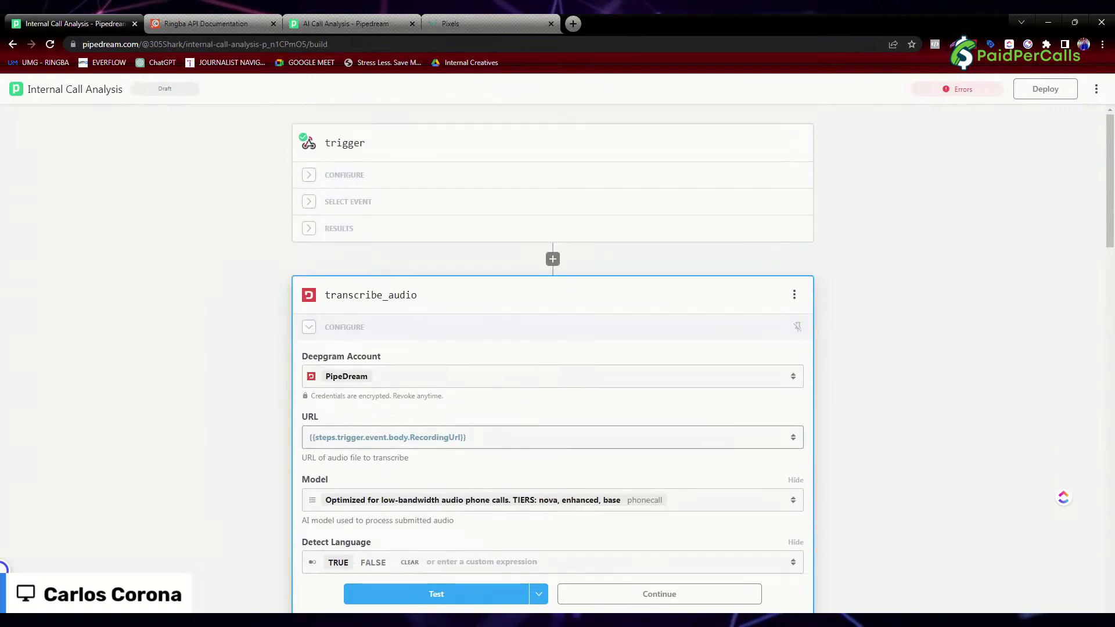
# Set the transcription URL to the RecordingUrl path from the trigger event's body, {{steps.trigger.event.body.RecordingUrl}}.
pyautogui.click(419, 438)
pyautogui.scroll(-2, 428, 469)
pyautogui.scroll(-4, 428, 469)
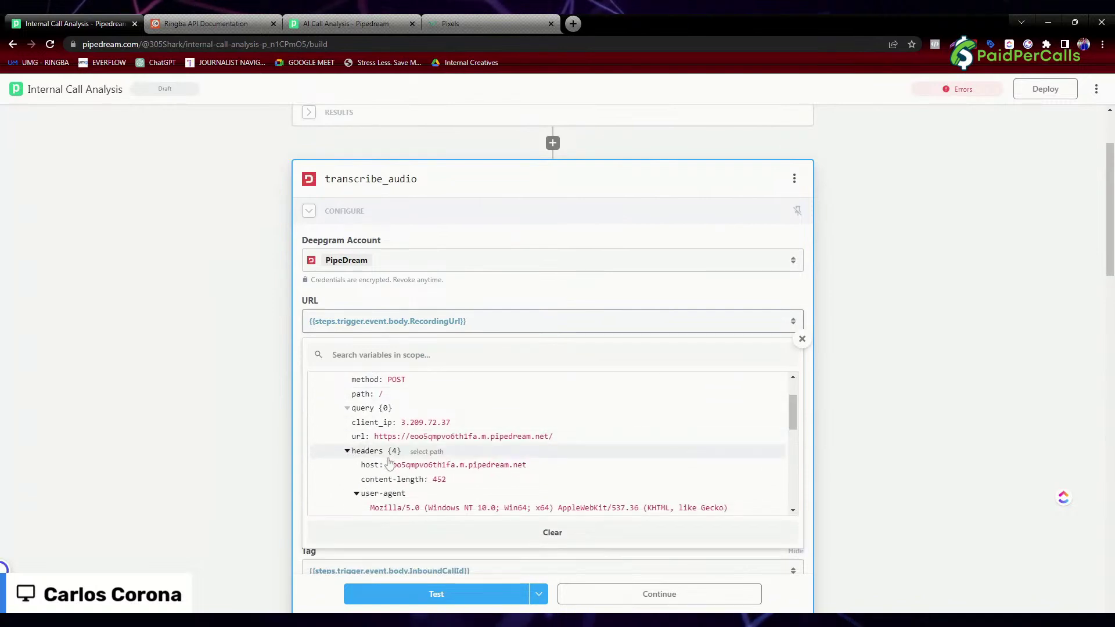
pyautogui.scroll(1, 401, 451)
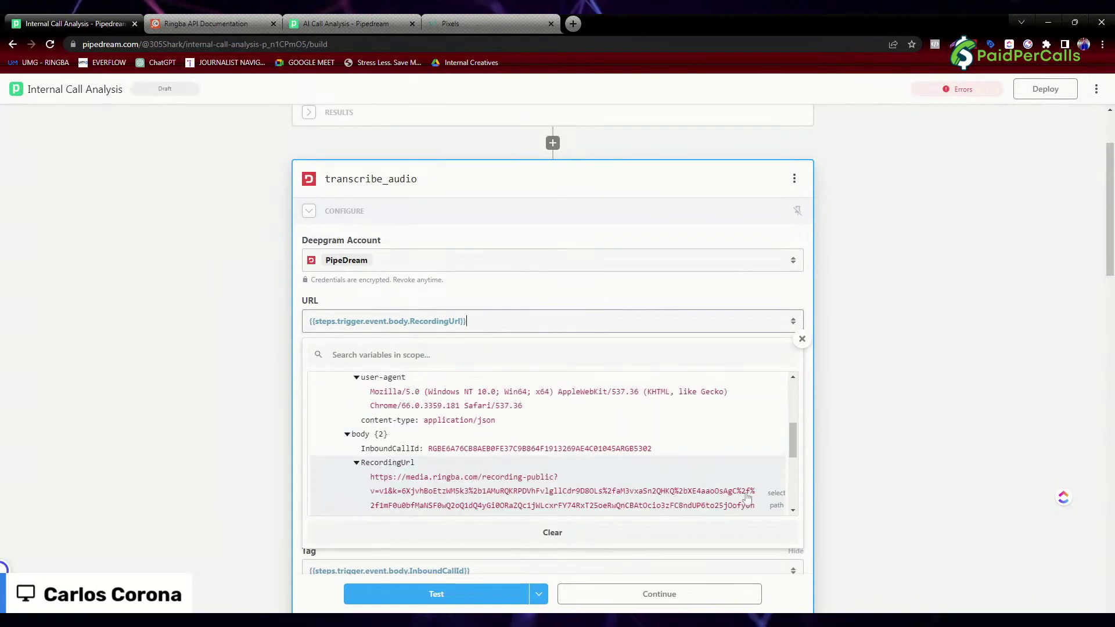
pyautogui.click(778, 505)
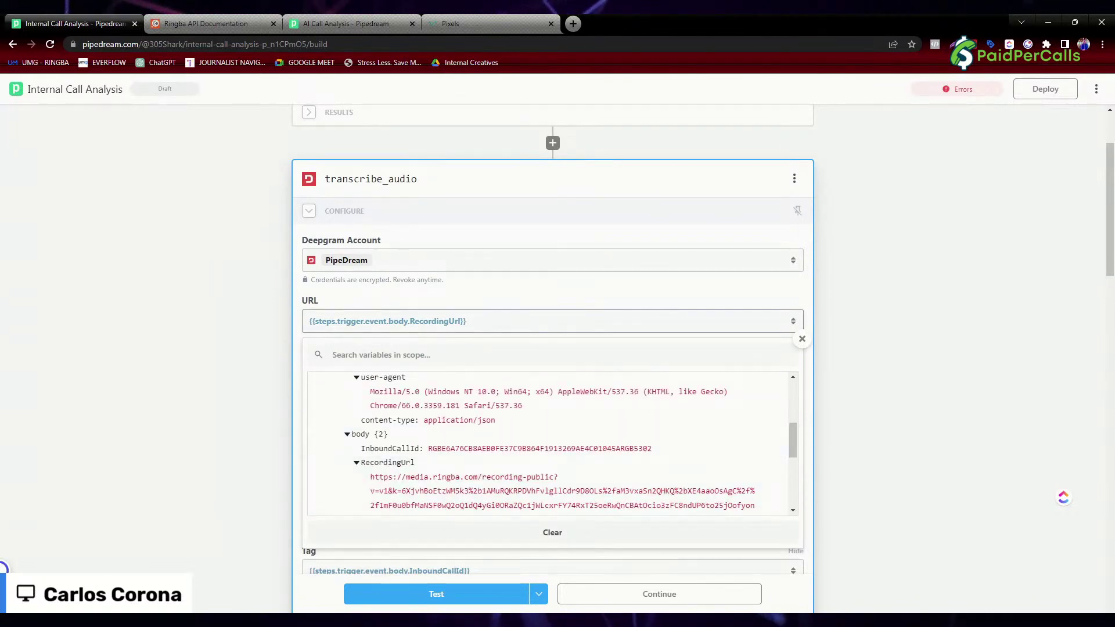
pyautogui.click(251, 302)
# Check the variable used for the transcription's Tag and examine InboundCallId and RecordingUrl in the trigger's exported event body.
pyautogui.scroll(-1, 413, 331)
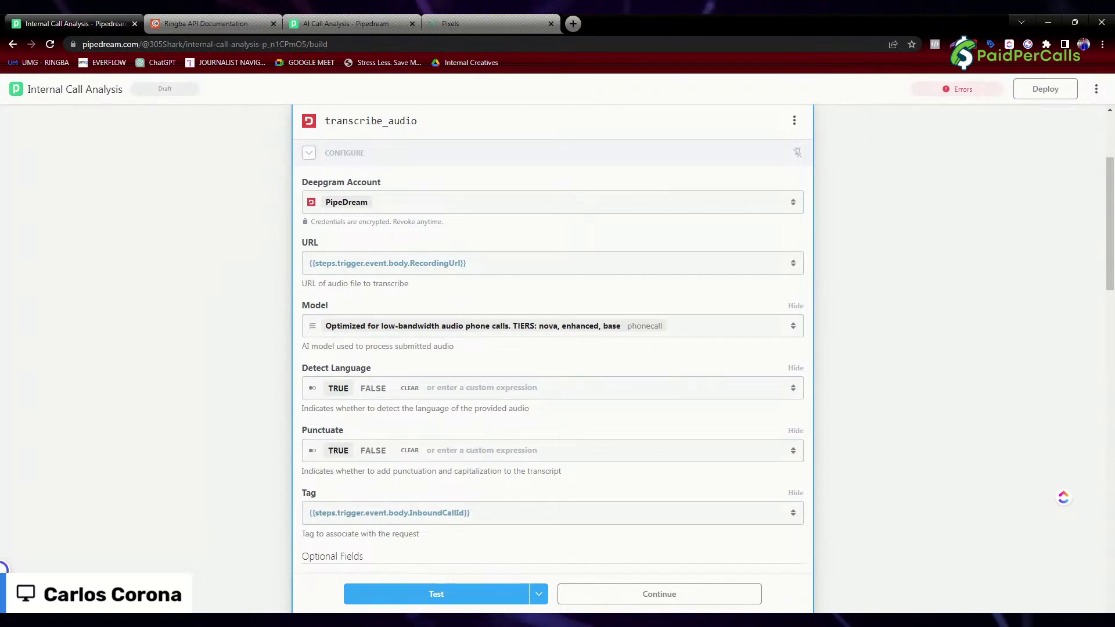
pyautogui.scroll(-1, 428, 470)
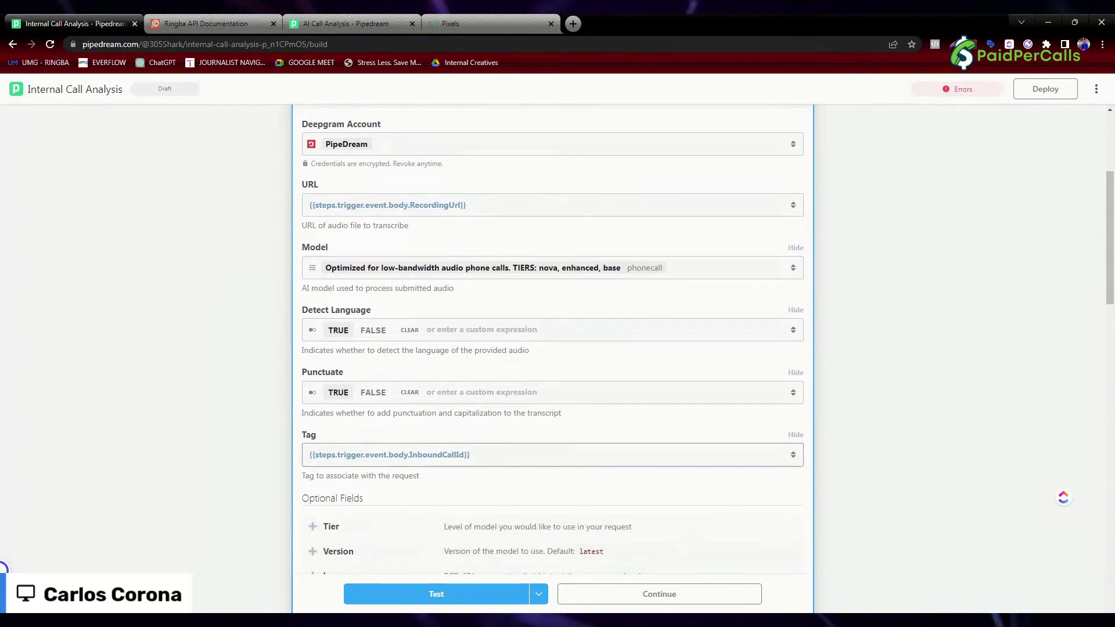
pyautogui.click(470, 455)
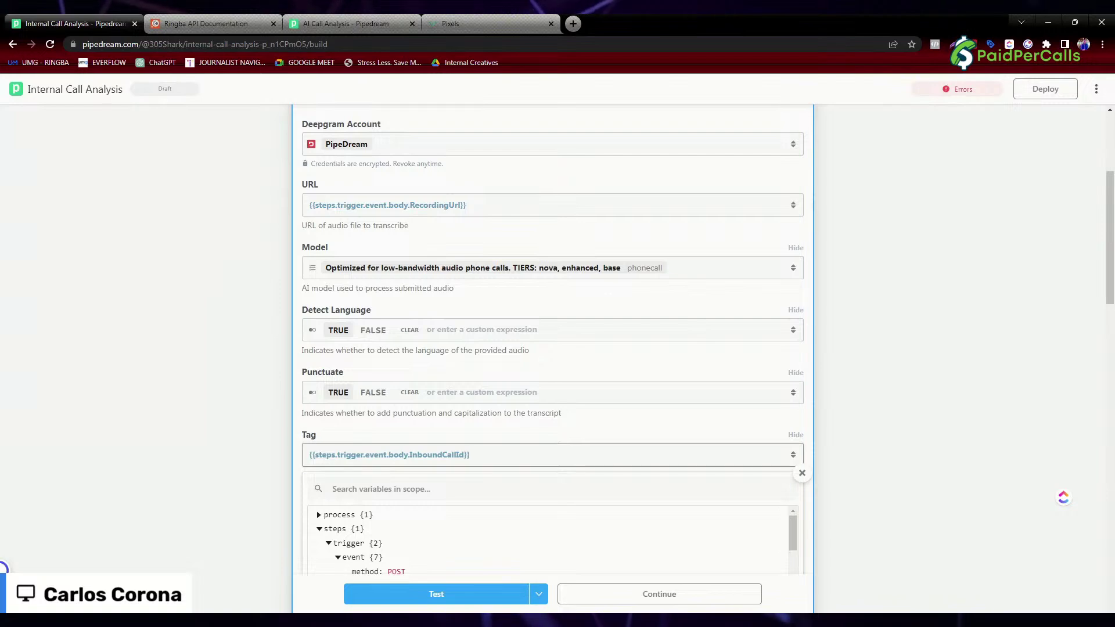
pyautogui.scroll(3, 244, 290)
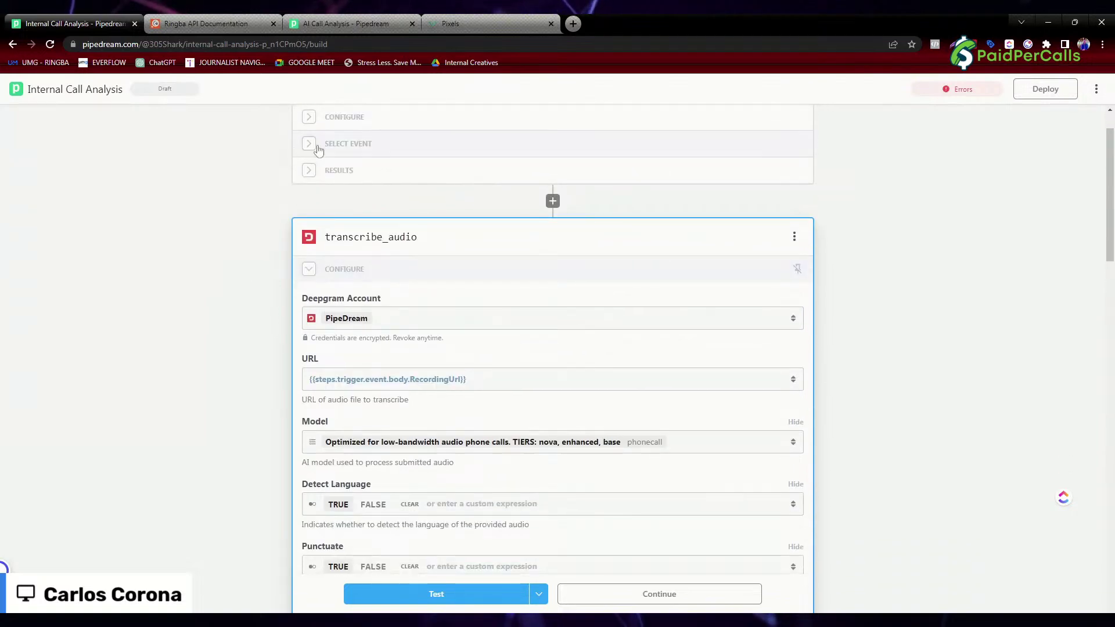
pyautogui.click(308, 172)
pyautogui.click(309, 172)
pyautogui.click(310, 173)
pyautogui.scroll(-1, 444, 323)
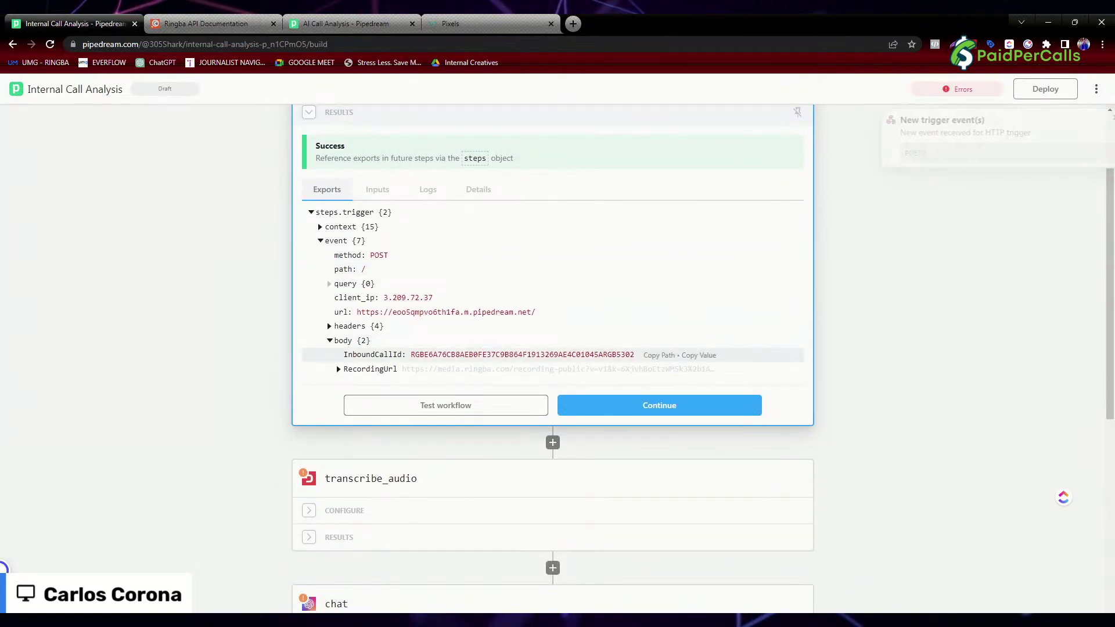
pyautogui.scroll(-3, 429, 349)
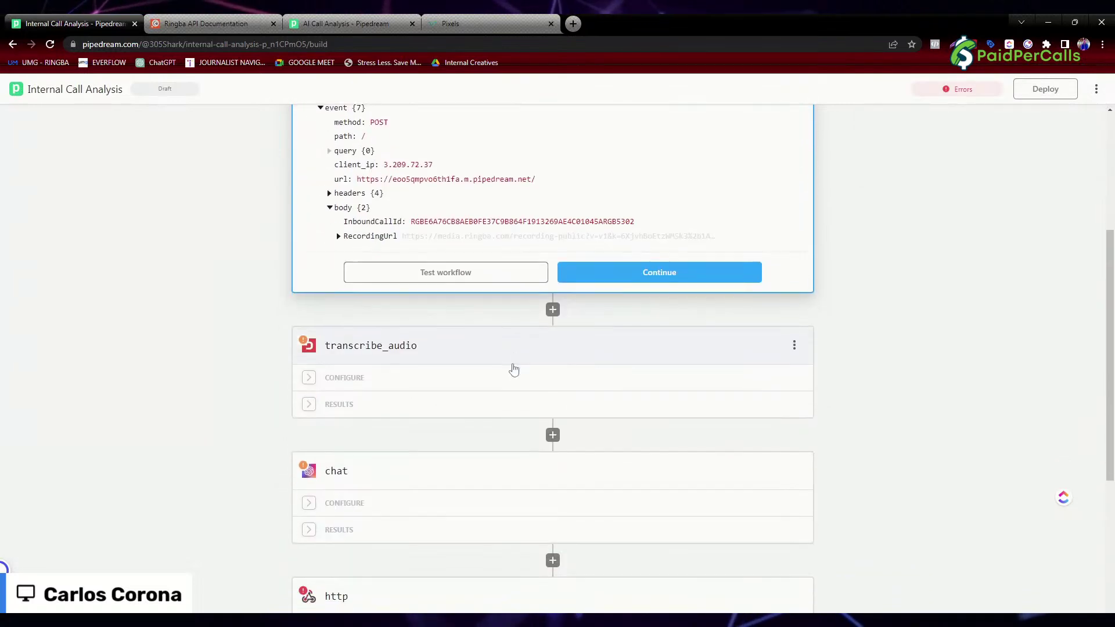
# Review the transcribe_audio step's earlier results and its configuration, including the tag and the optional fields.
pyautogui.scroll(-1, 429, 350)
pyautogui.scroll(2, 378, 356)
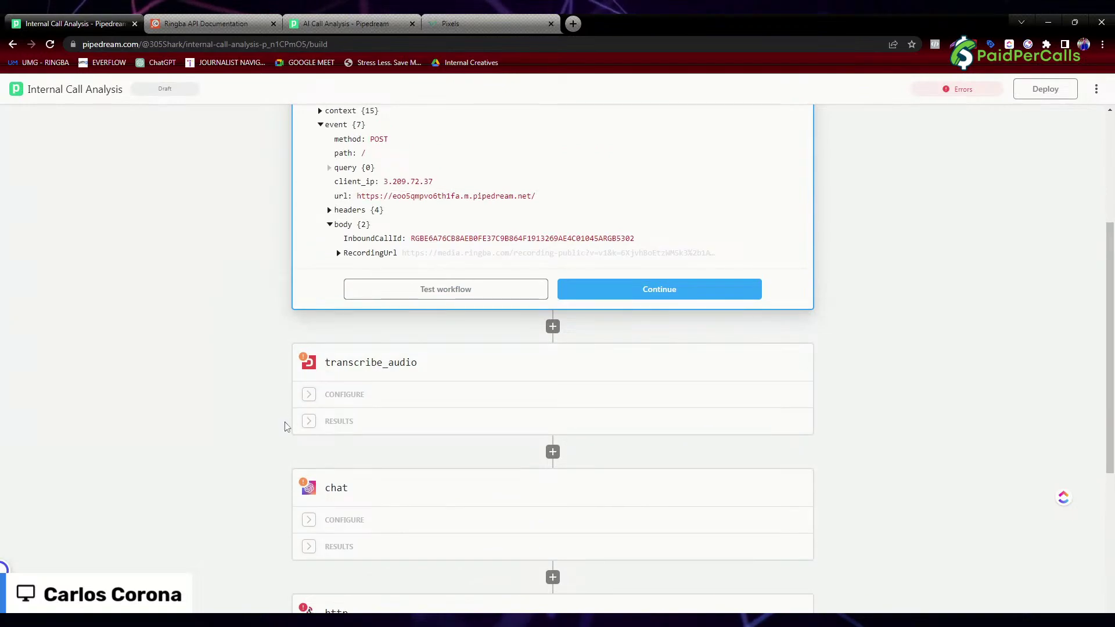
pyautogui.click(309, 423)
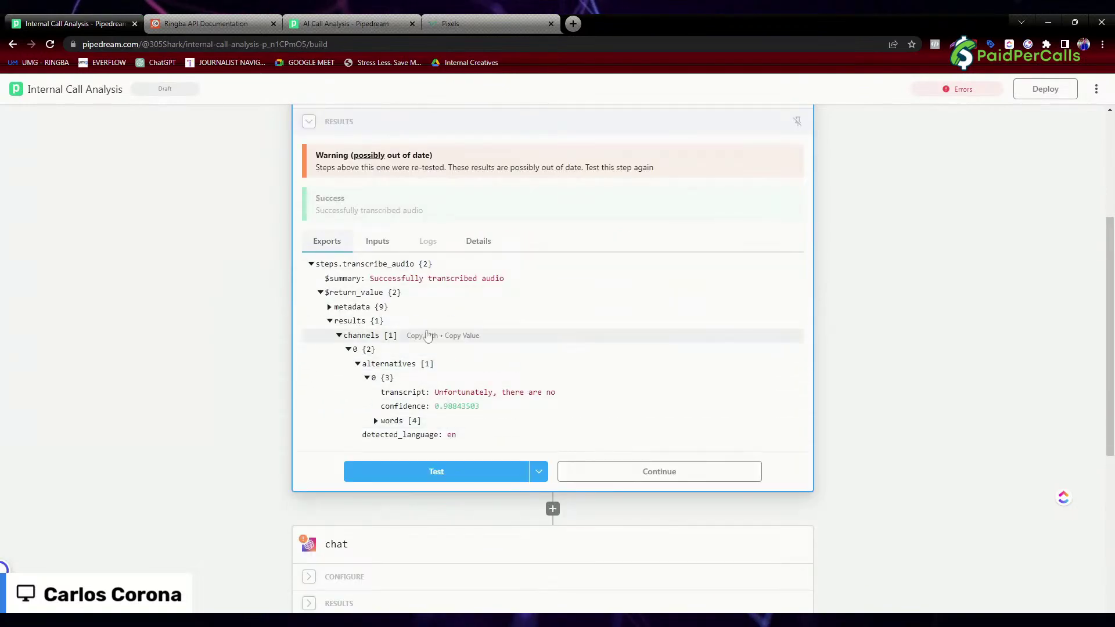
pyautogui.scroll(3, 293, 294)
pyautogui.click(308, 296)
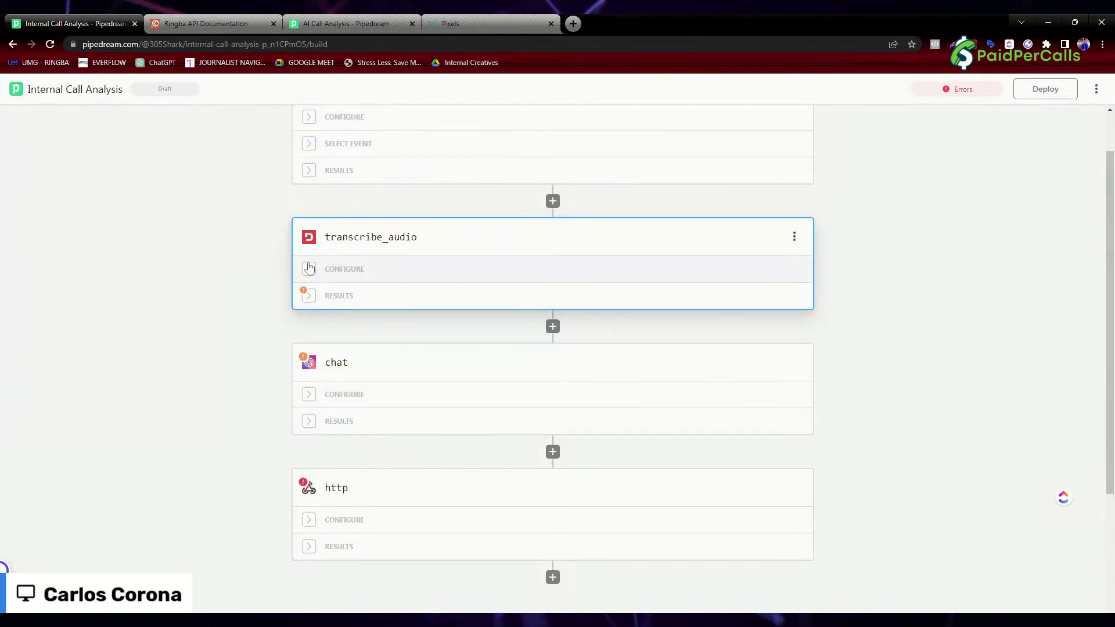
pyautogui.click(309, 269)
pyautogui.scroll(-15, 401, 384)
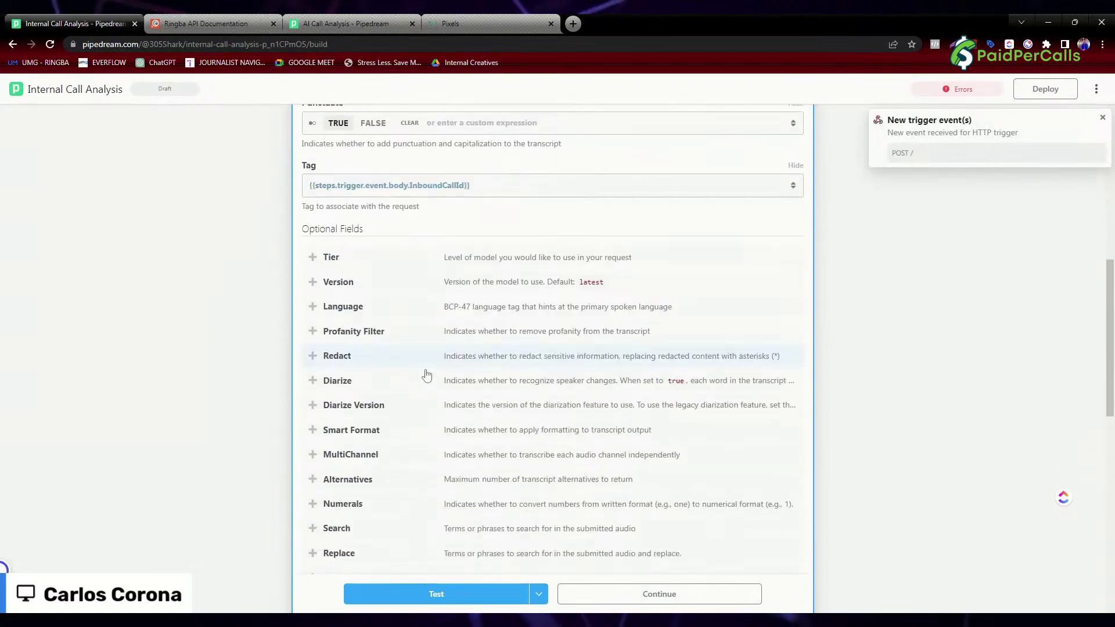
pyautogui.scroll(1, 400, 384)
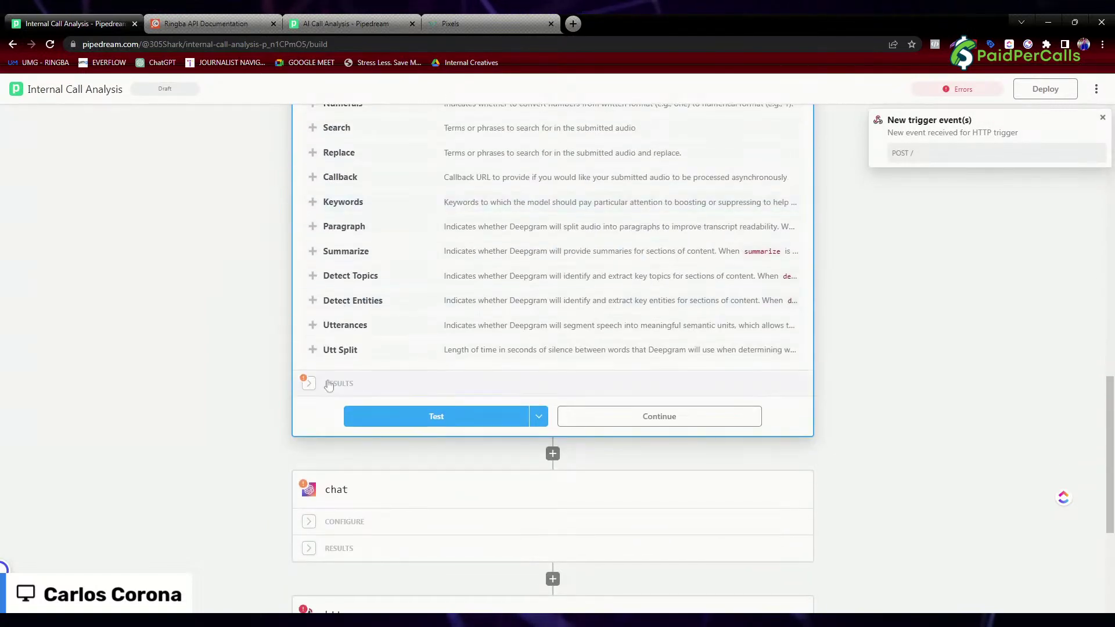
# Check the transcribe_audio step's outdated results and test the step again with the selected trigger event.
pyautogui.click(332, 384)
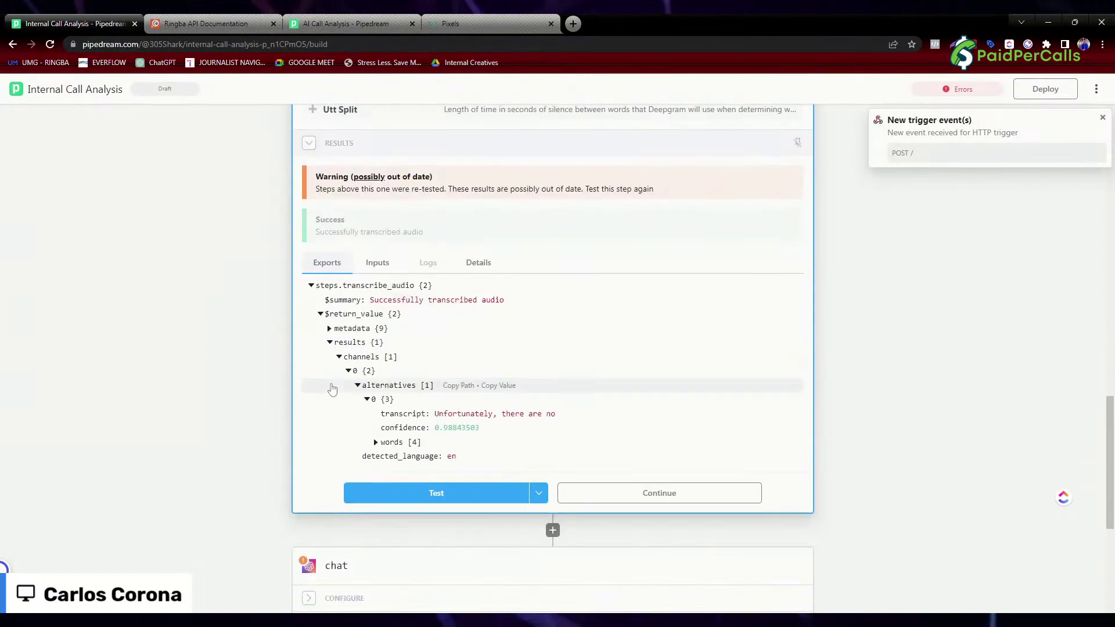
pyautogui.click(311, 144)
pyautogui.scroll(5, 408, 226)
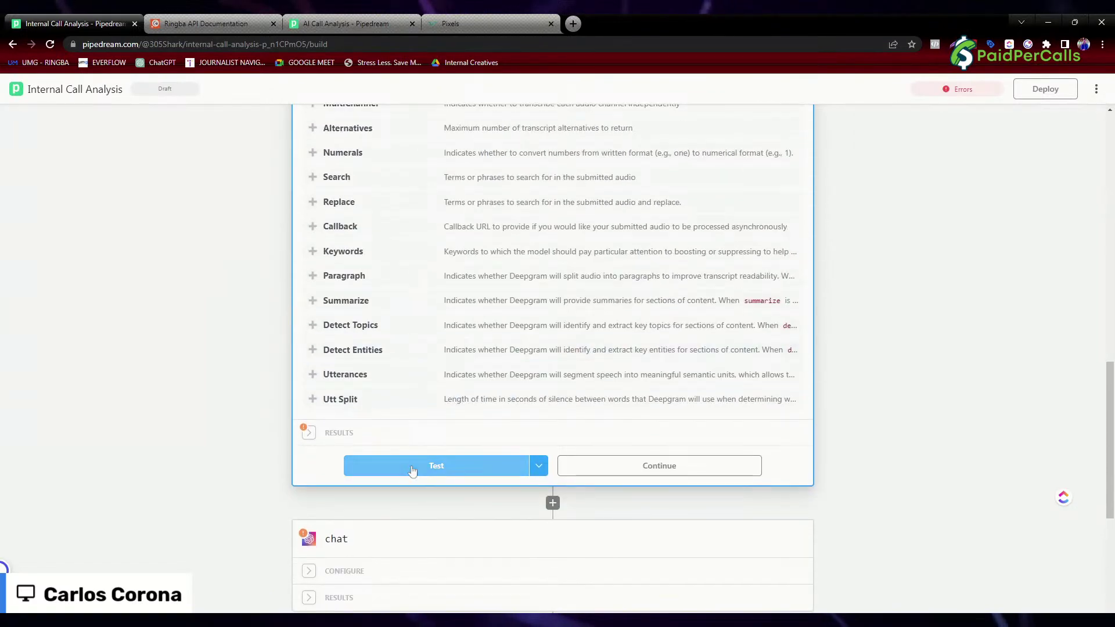
pyautogui.click(413, 466)
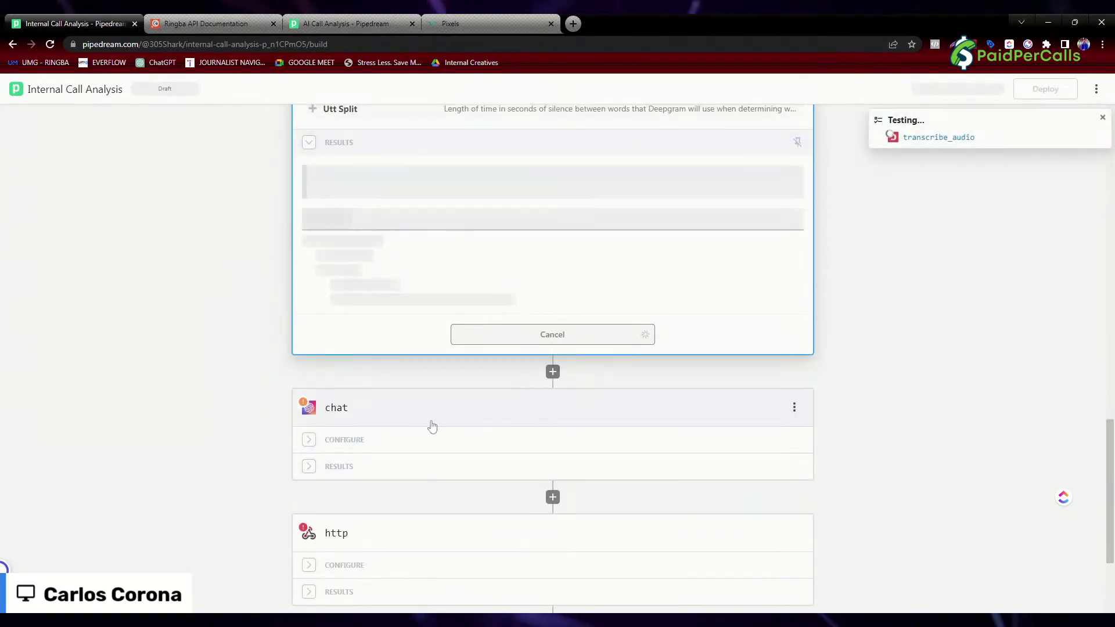
pyautogui.scroll(3, 439, 429)
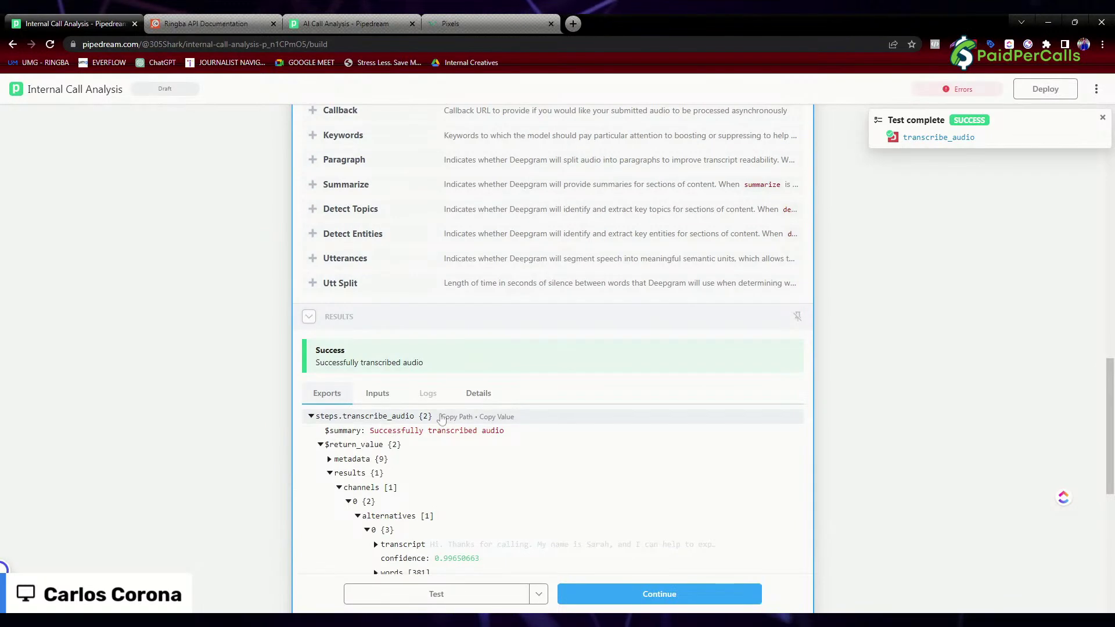
# Trace the nesting of the transcribe_audio exports from results through channels and alternatives to the transcript entry.
pyautogui.scroll(-2, 438, 421)
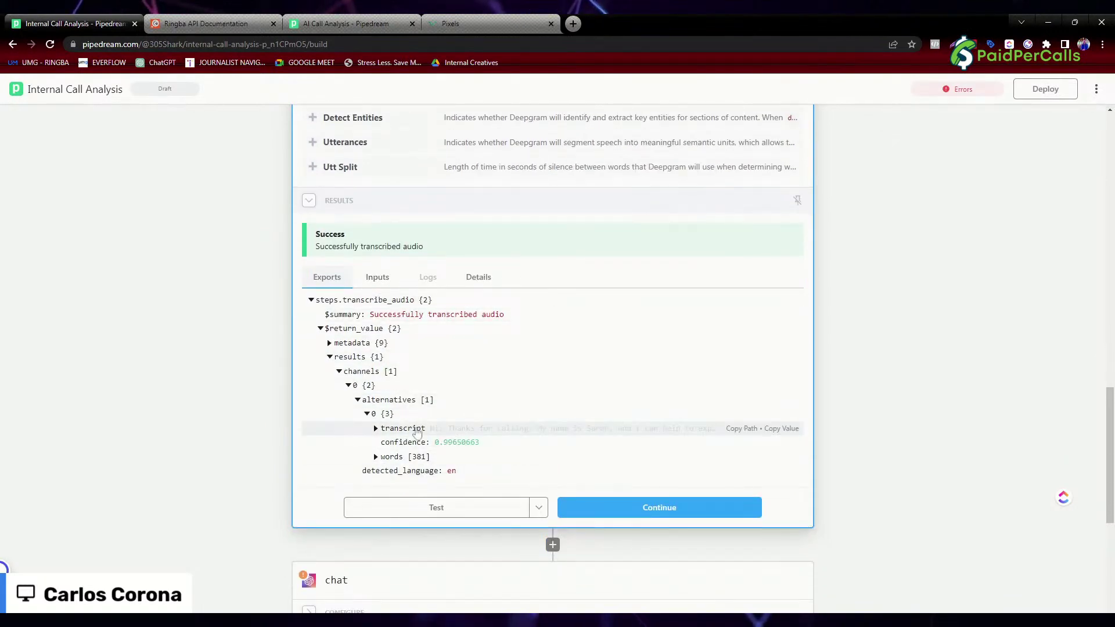
pyautogui.click(358, 400)
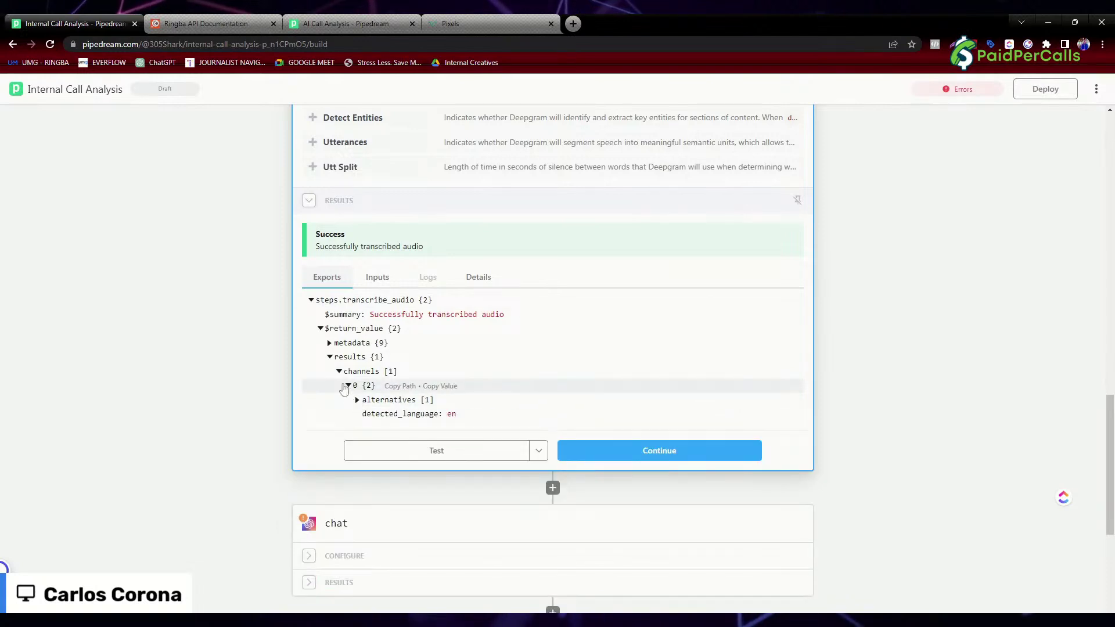
pyautogui.click(349, 386)
pyautogui.click(339, 371)
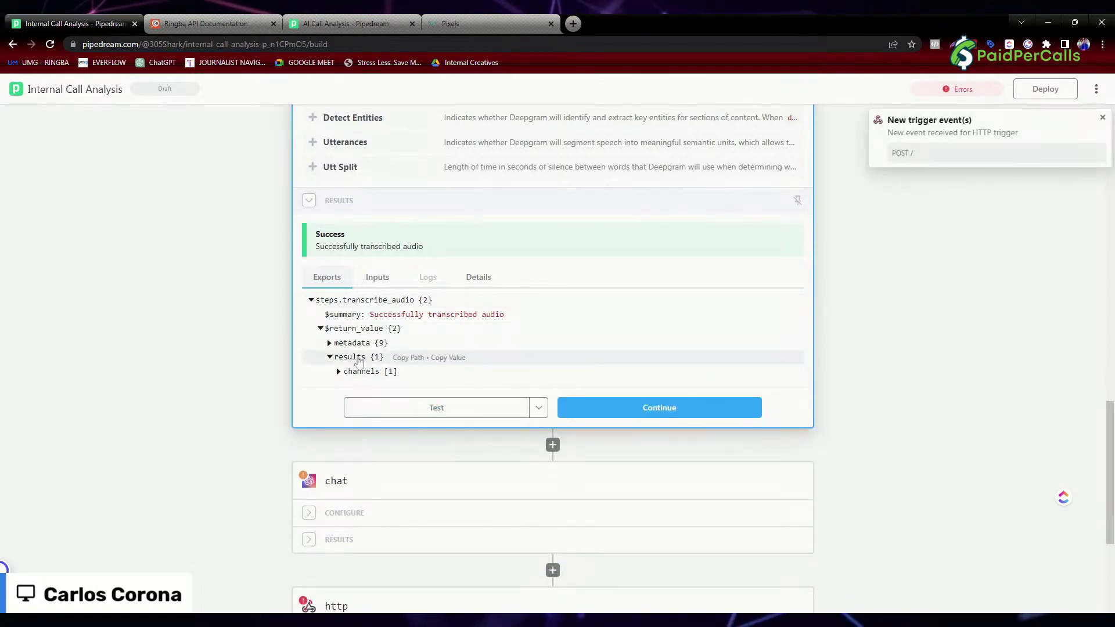
pyautogui.click(339, 372)
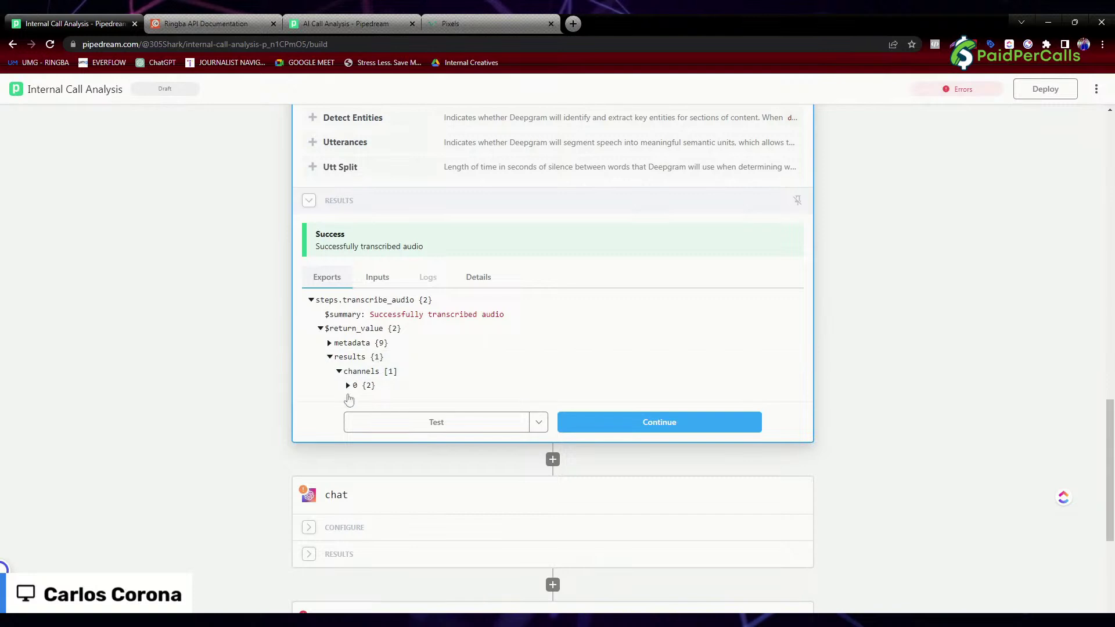
pyautogui.click(349, 386)
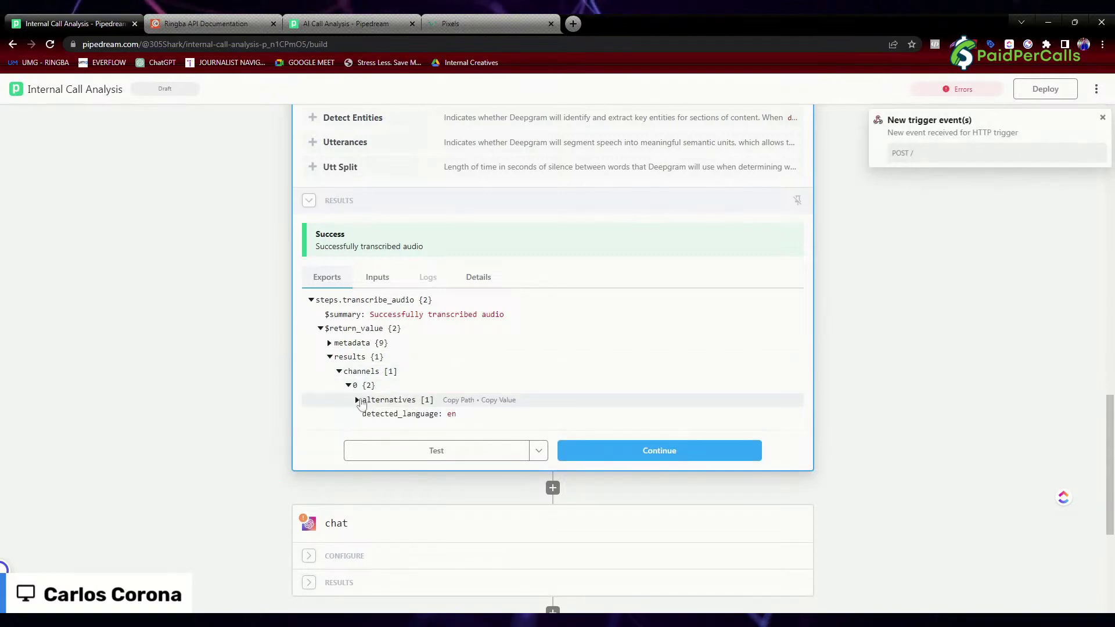
pyautogui.click(356, 400)
pyautogui.click(367, 414)
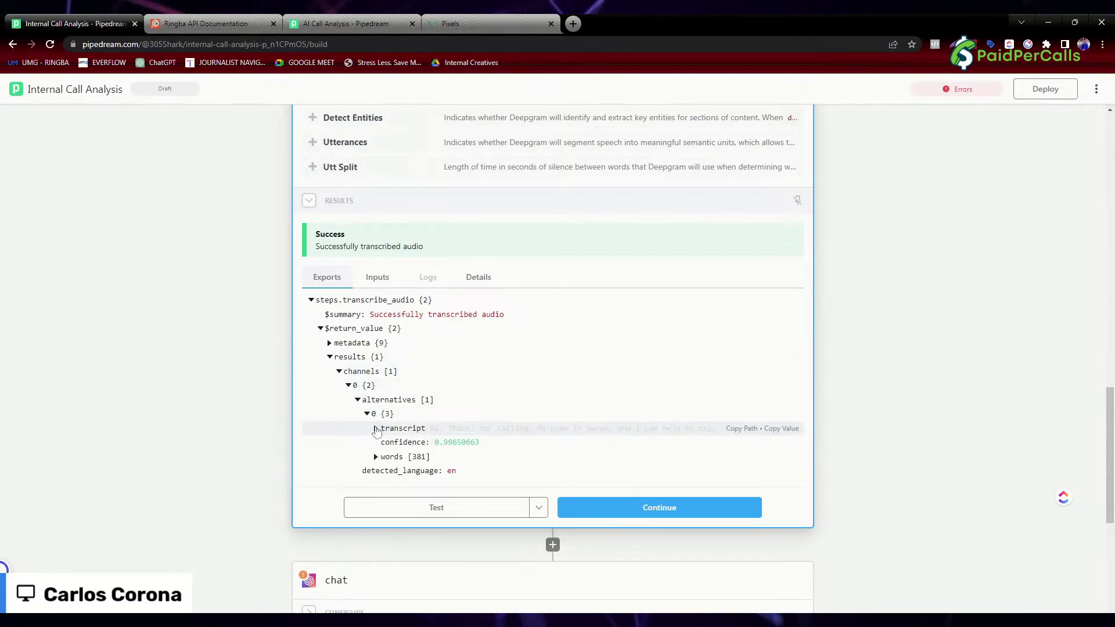
# Expand the transcript in the transcribe_audio exports and read the full text of the call.
pyautogui.click(376, 429)
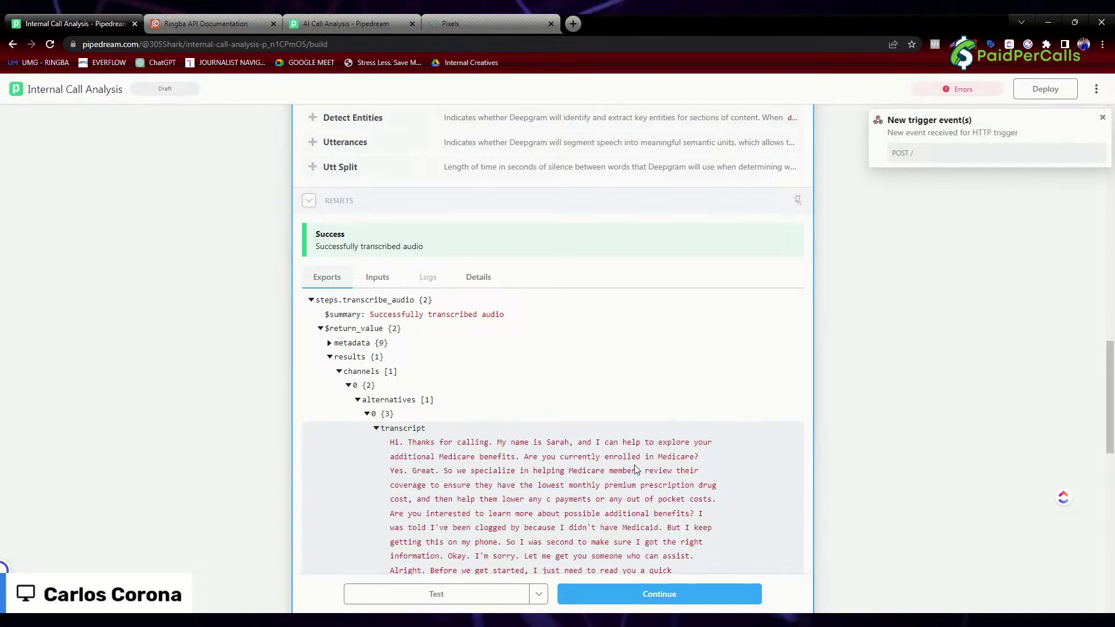
pyautogui.scroll(-2, 552, 349)
pyautogui.scroll(-4, 552, 349)
pyautogui.scroll(-2, 460, 272)
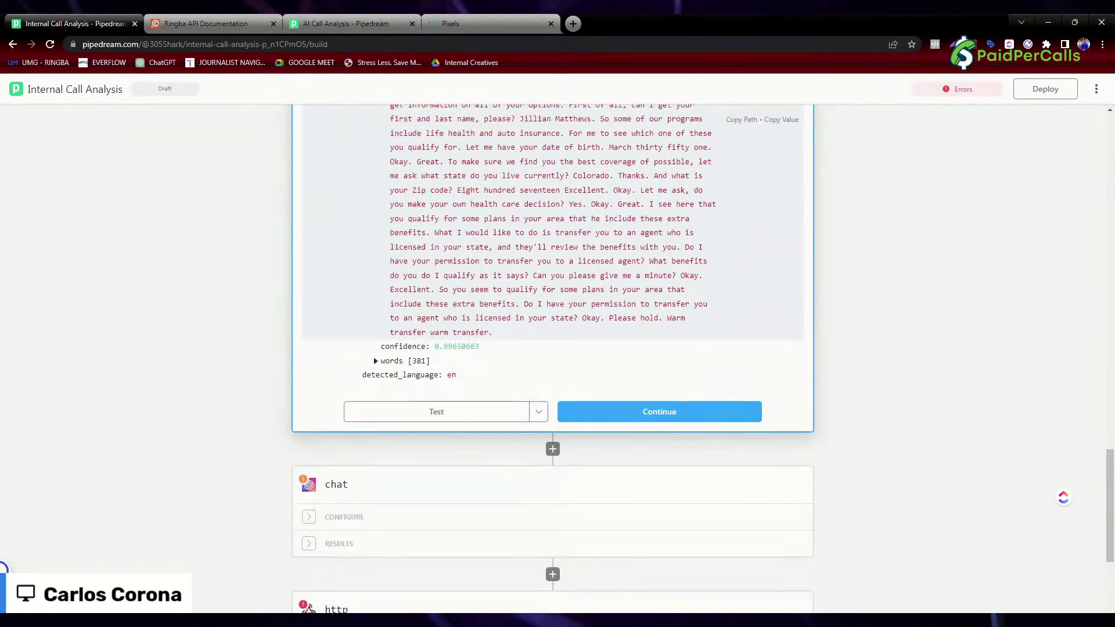
pyautogui.scroll(6, 460, 272)
pyautogui.scroll(-5, 460, 272)
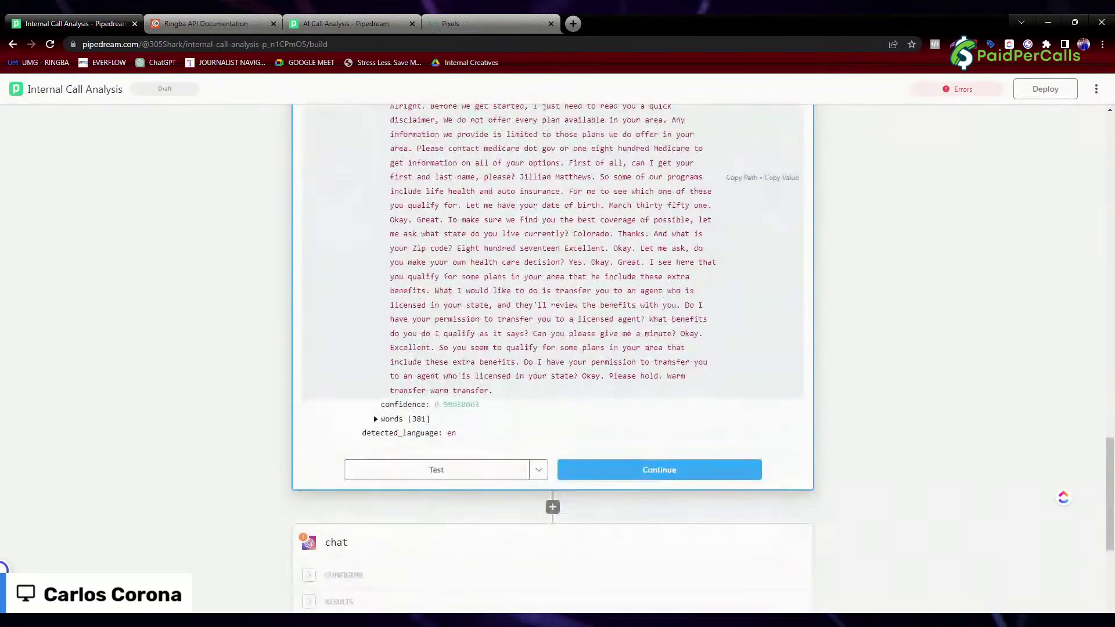
# Continue to the chat step and open its configuration to show the account, model and user message.
pyautogui.click(645, 354)
pyautogui.scroll(5, 346, 341)
pyautogui.scroll(-2, 427, 422)
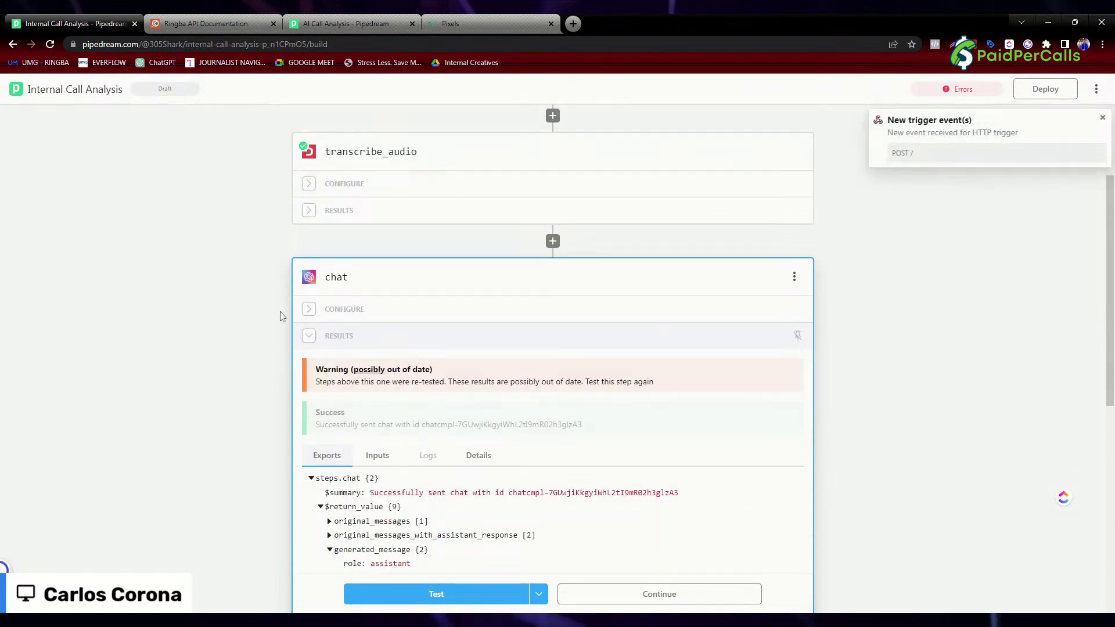
pyautogui.click(345, 310)
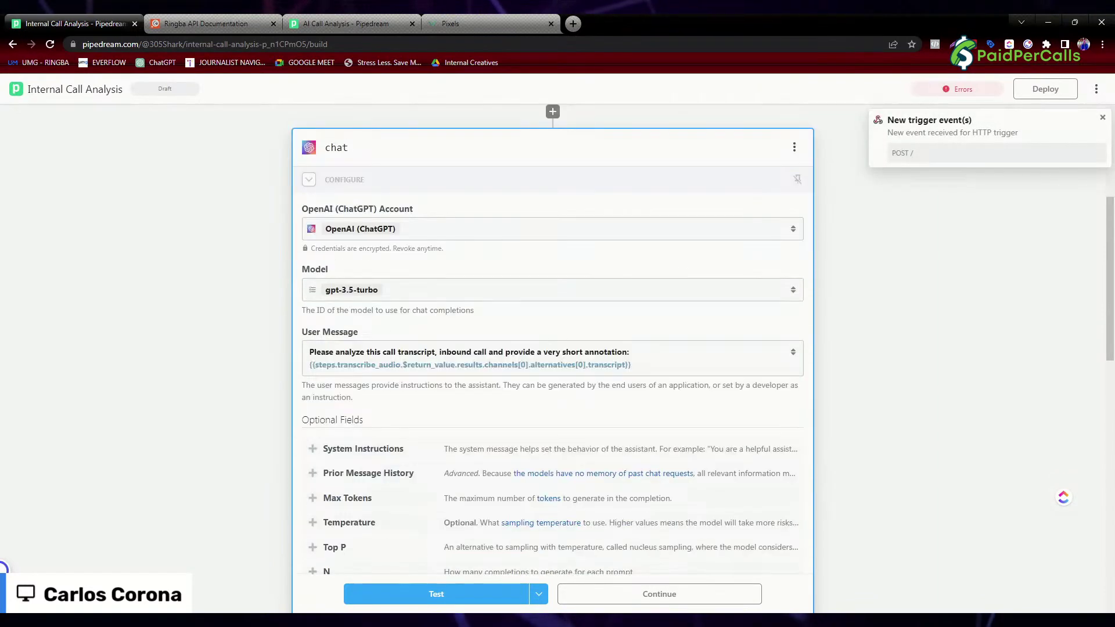
pyautogui.scroll(2, 347, 360)
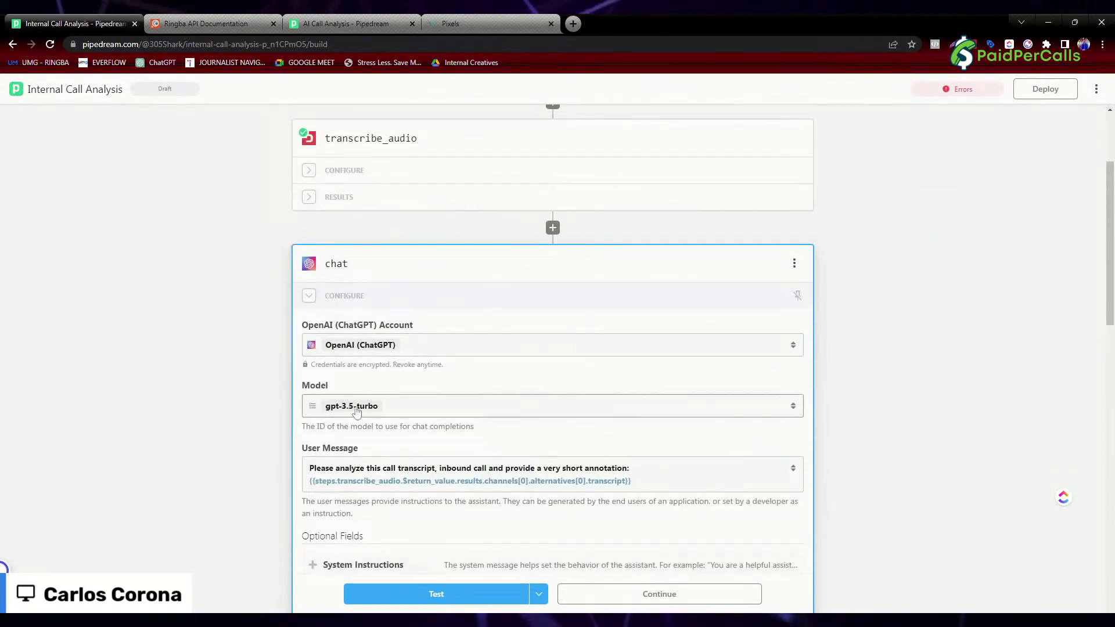
# Choose gpt-3.5-turbo as the model for the chat step.
pyautogui.click(440, 414)
pyautogui.click(440, 414)
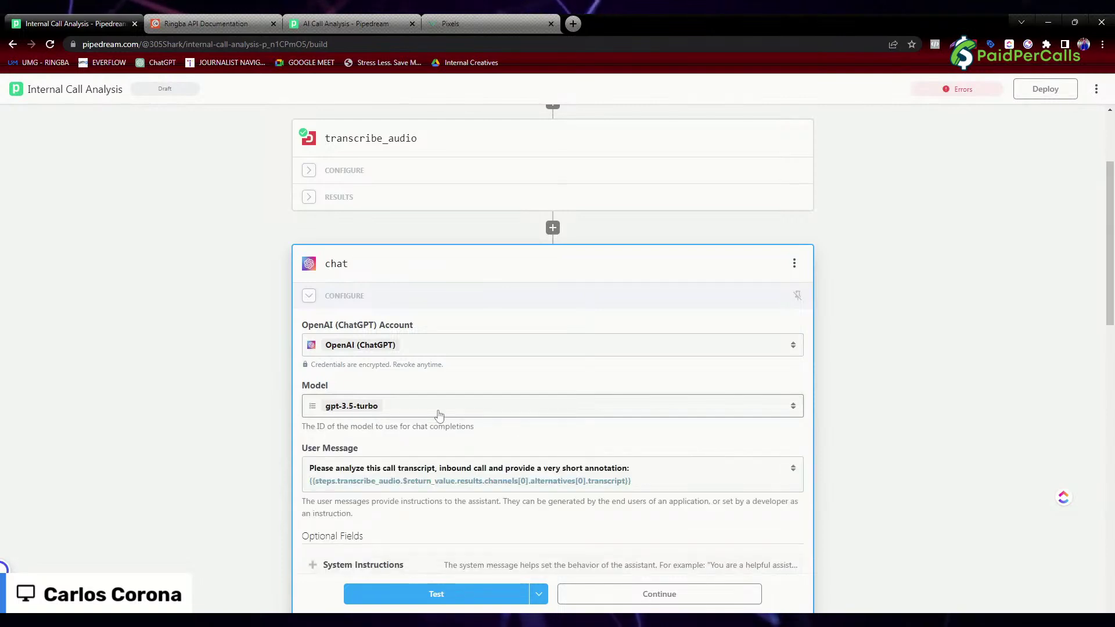
pyautogui.scroll(-1, 245, 443)
pyautogui.click(411, 354)
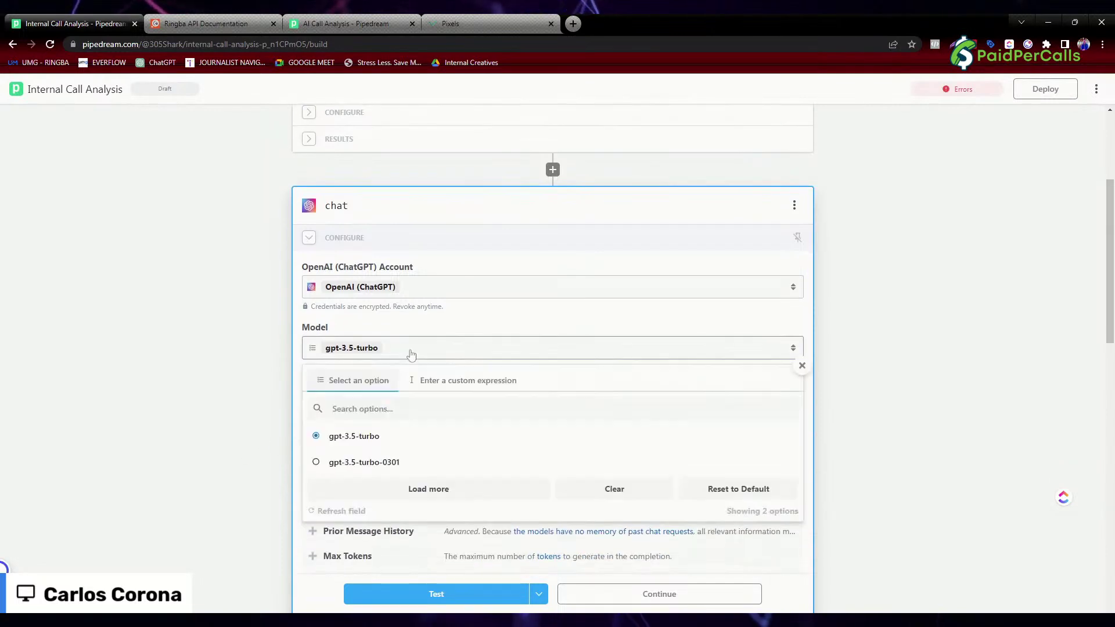
pyautogui.click(355, 436)
pyautogui.click(323, 410)
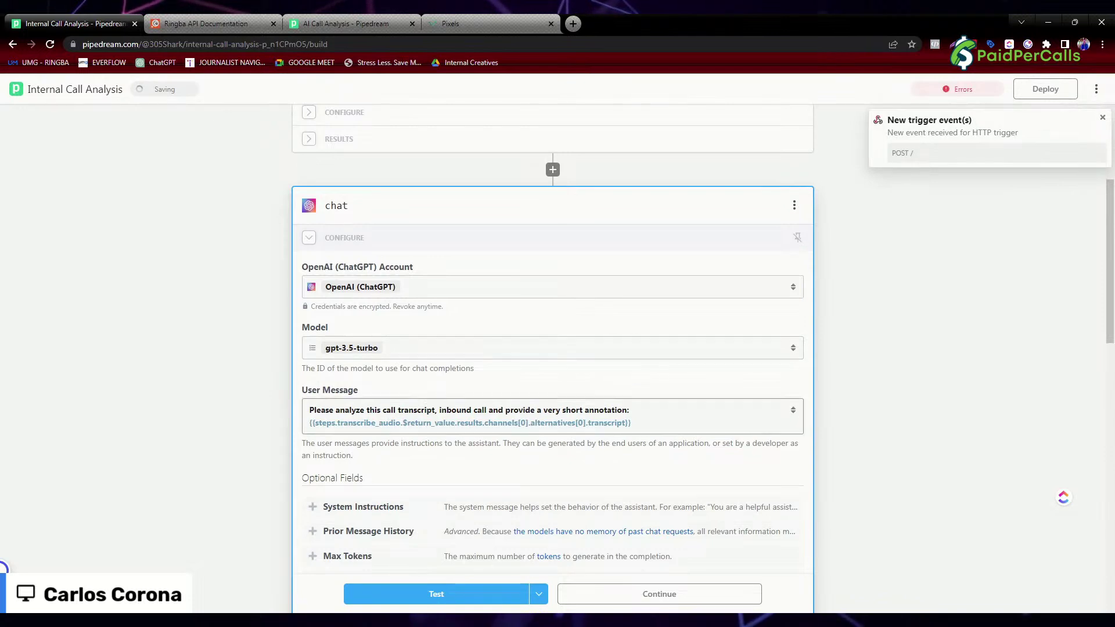
pyautogui.click(260, 416)
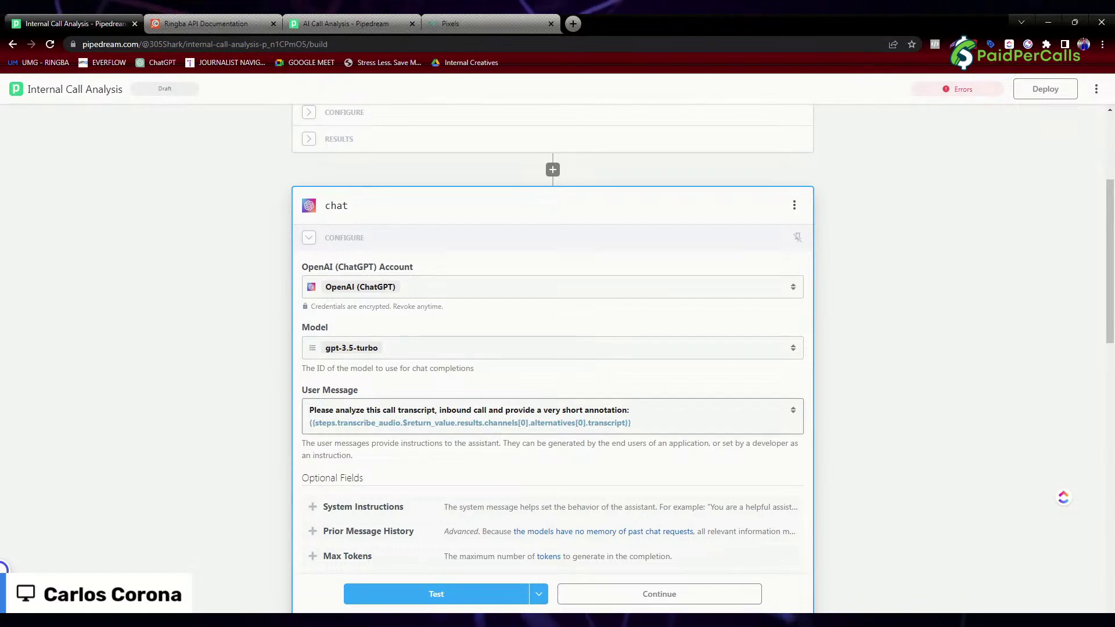
# Replace the variable in the chat's User Message with the transcript path {{steps.transcribe_audio.$return_value.results.channels[0].alternatives[0].transcript}}, keeping the annotation prompt.
pyautogui.moveTo(634, 424); pyautogui.dragTo(310, 423)
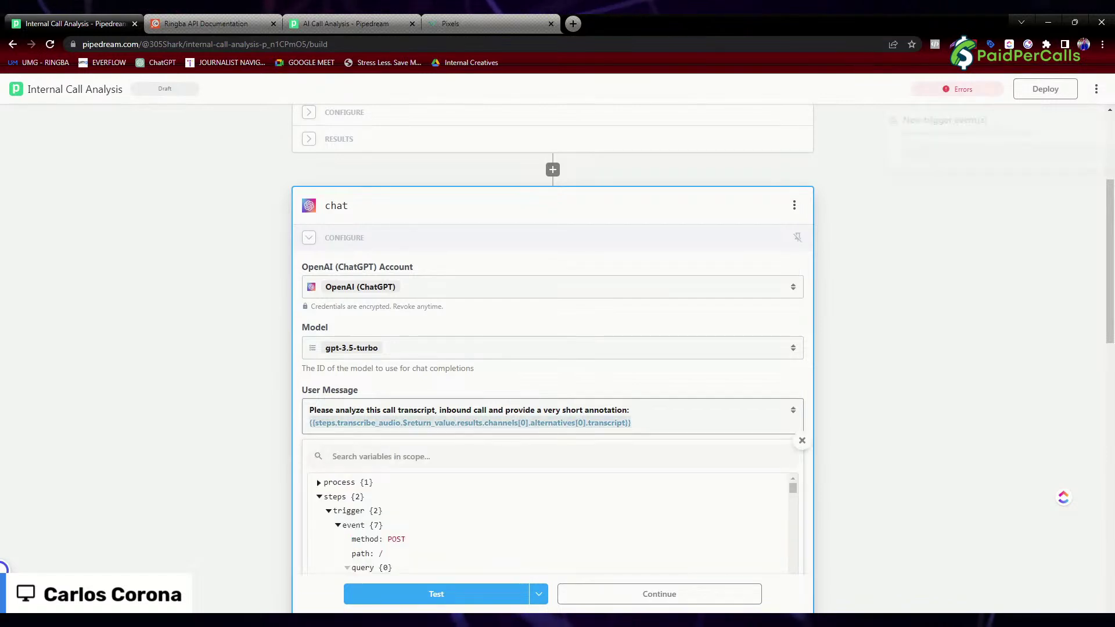
pyautogui.press('BackSpace')
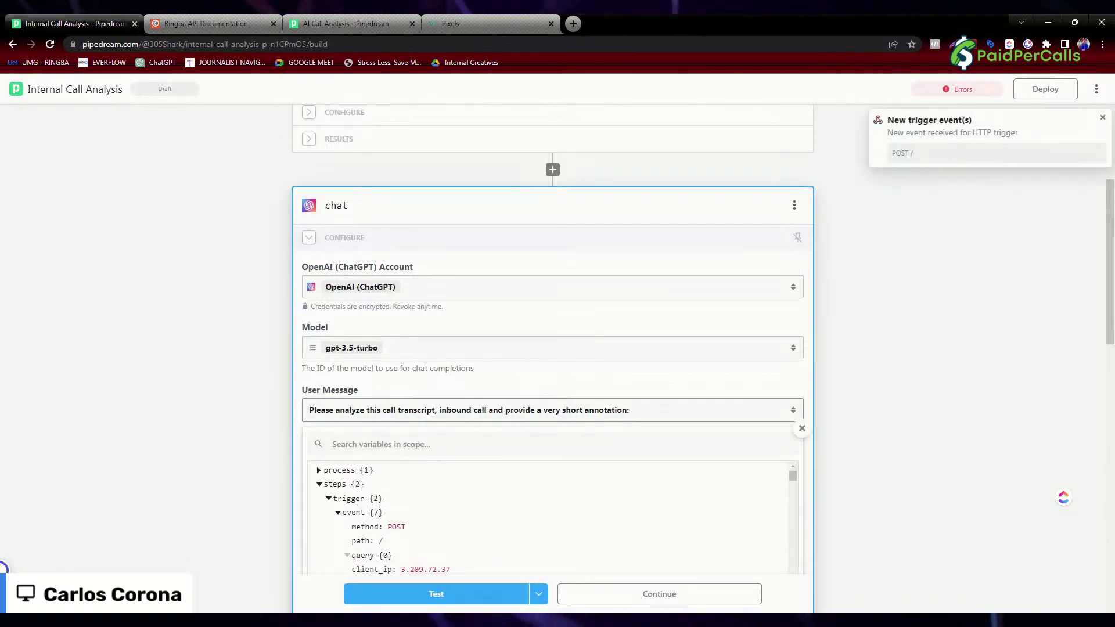
pyautogui.scroll(-5, 728, 335)
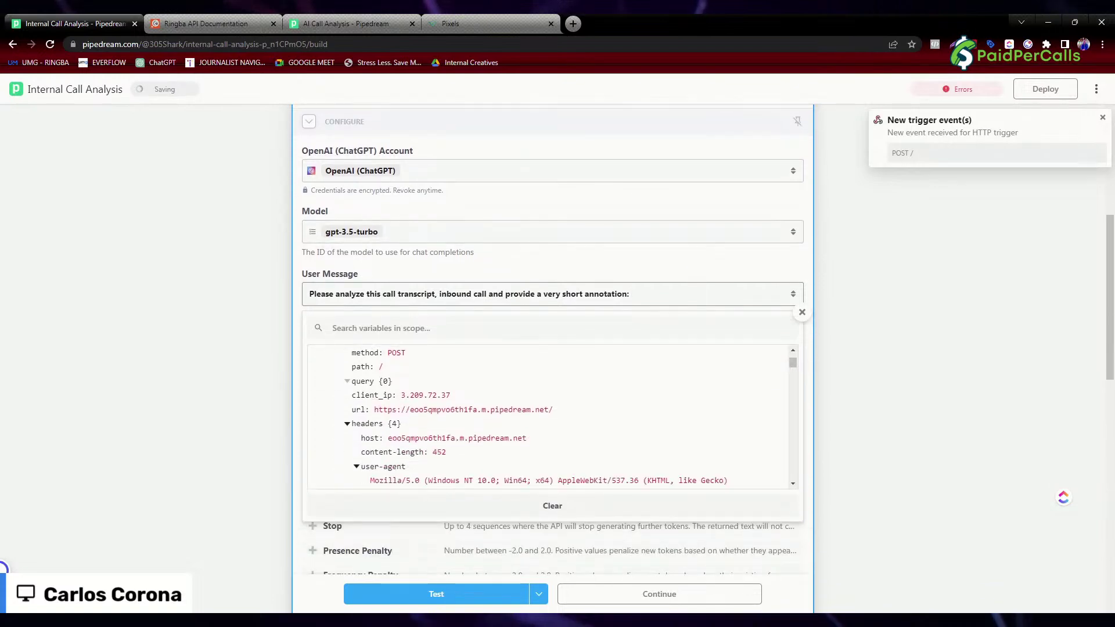
pyautogui.scroll(-10, 524, 439)
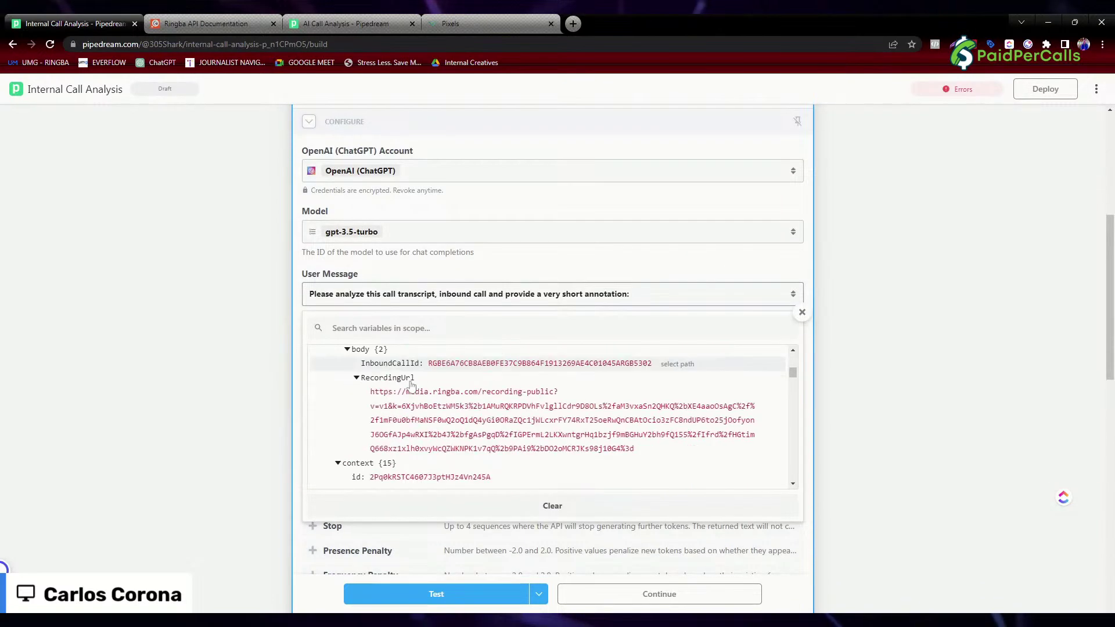
pyautogui.scroll(-5, 457, 378)
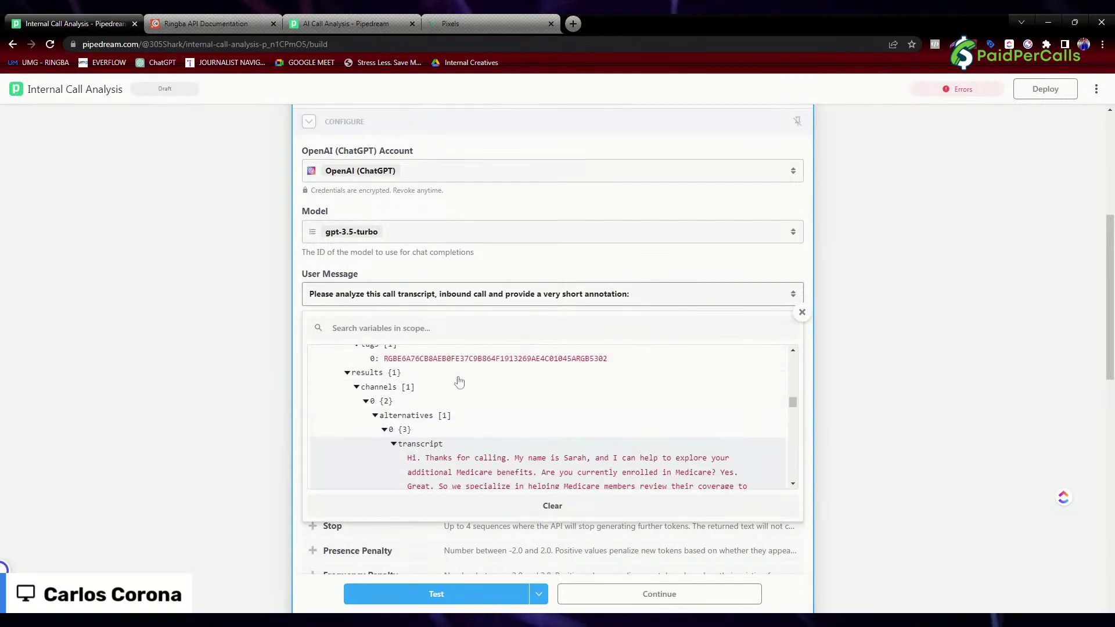
pyautogui.scroll(-1, 660, 427)
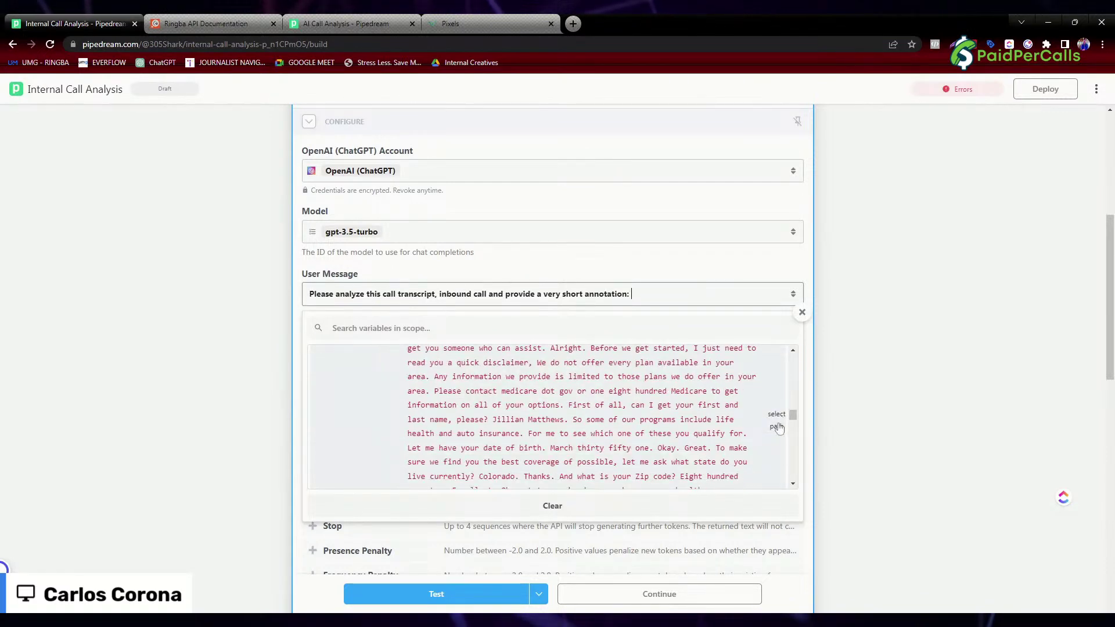
pyautogui.click(777, 427)
pyautogui.scroll(-1, 411, 303)
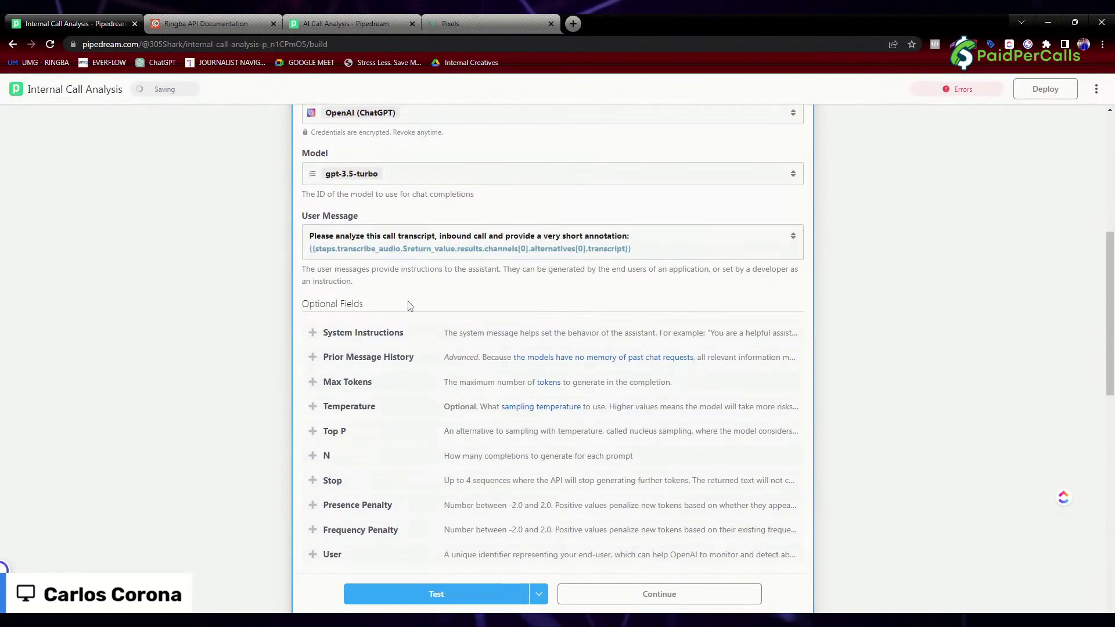
# Test the chat step with the updated user message.
pyautogui.scroll(-2, 486, 356)
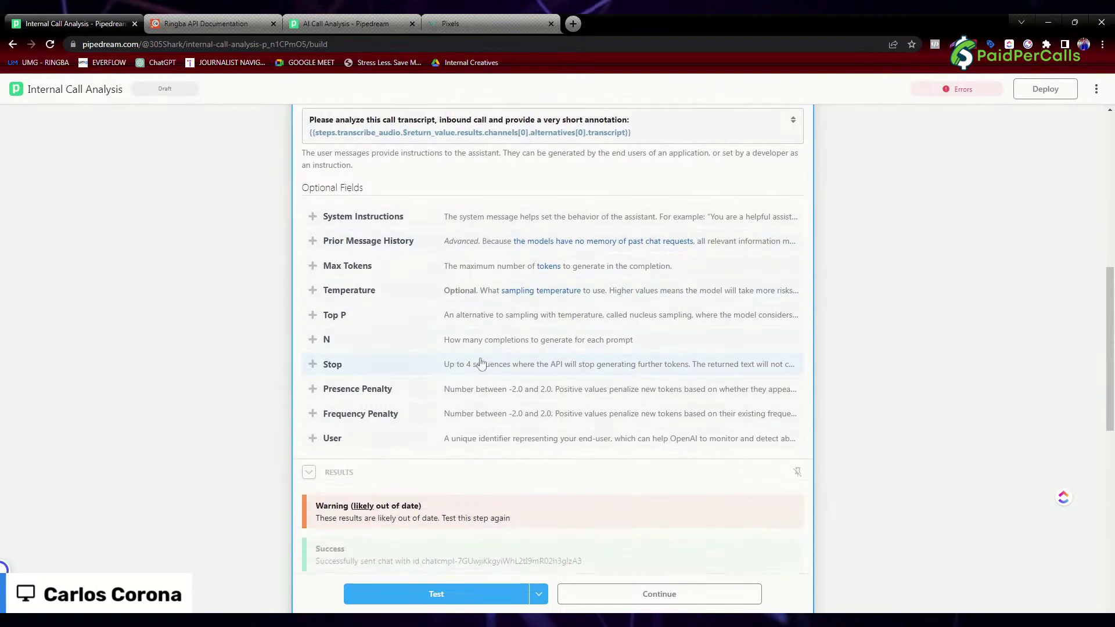
pyautogui.click(441, 594)
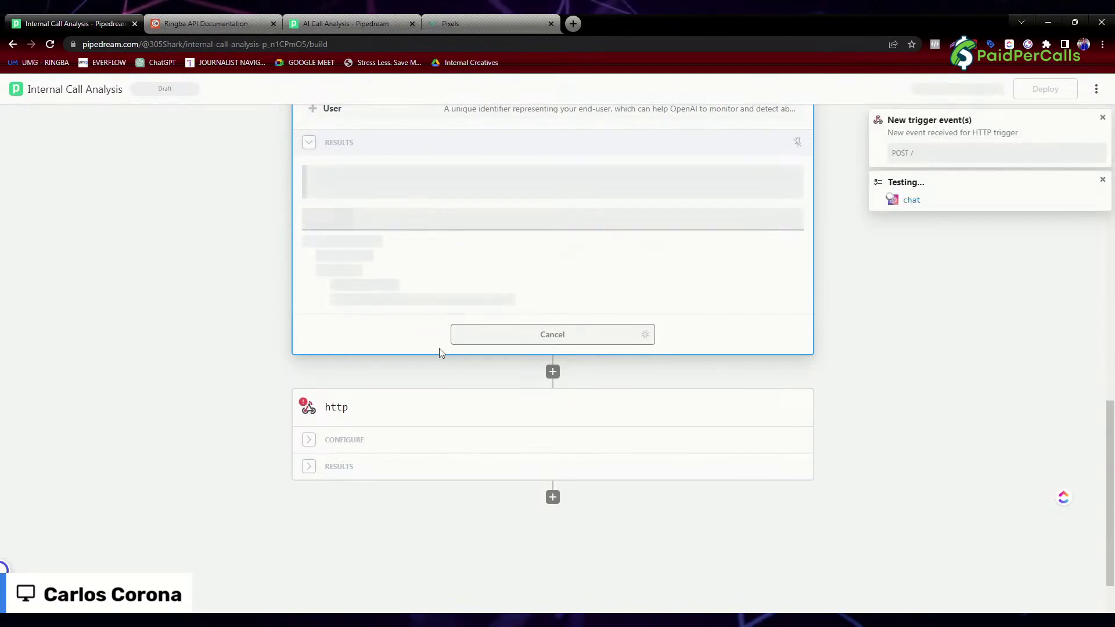
pyautogui.scroll(2, 439, 352)
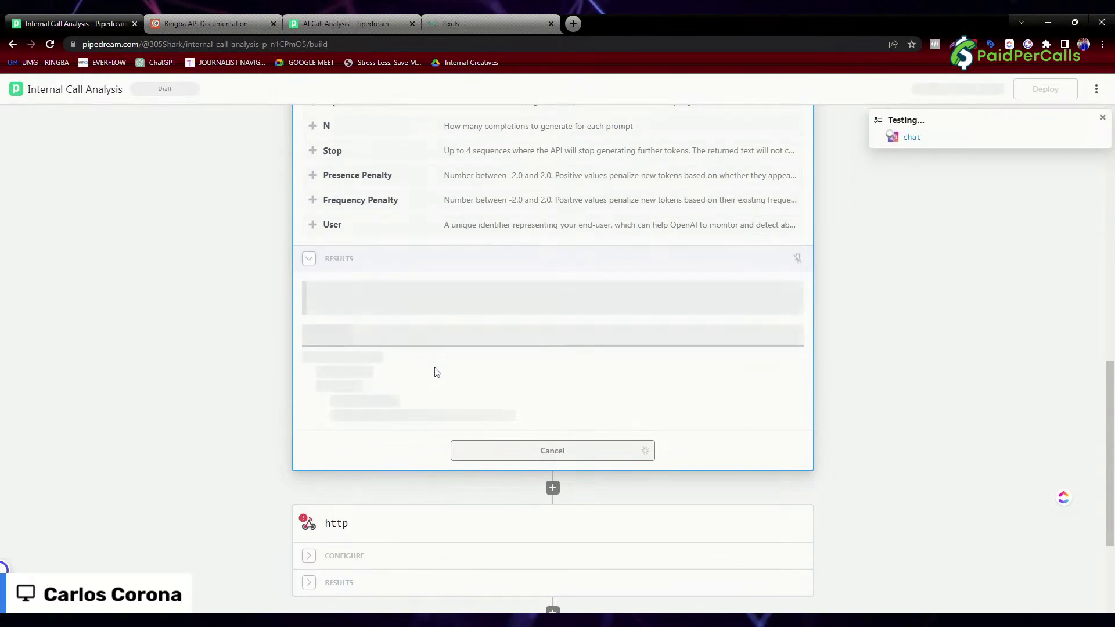
# Review the generated message content in the chat step's test results.
pyautogui.scroll(-2, 436, 372)
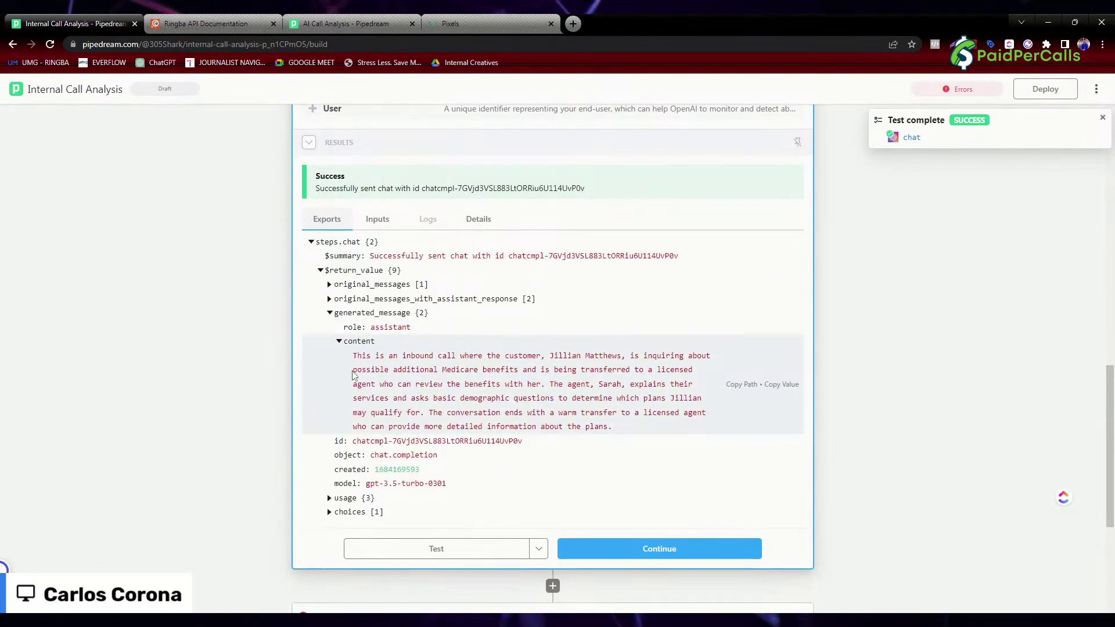
pyautogui.moveTo(353, 356); pyautogui.dragTo(585, 351)
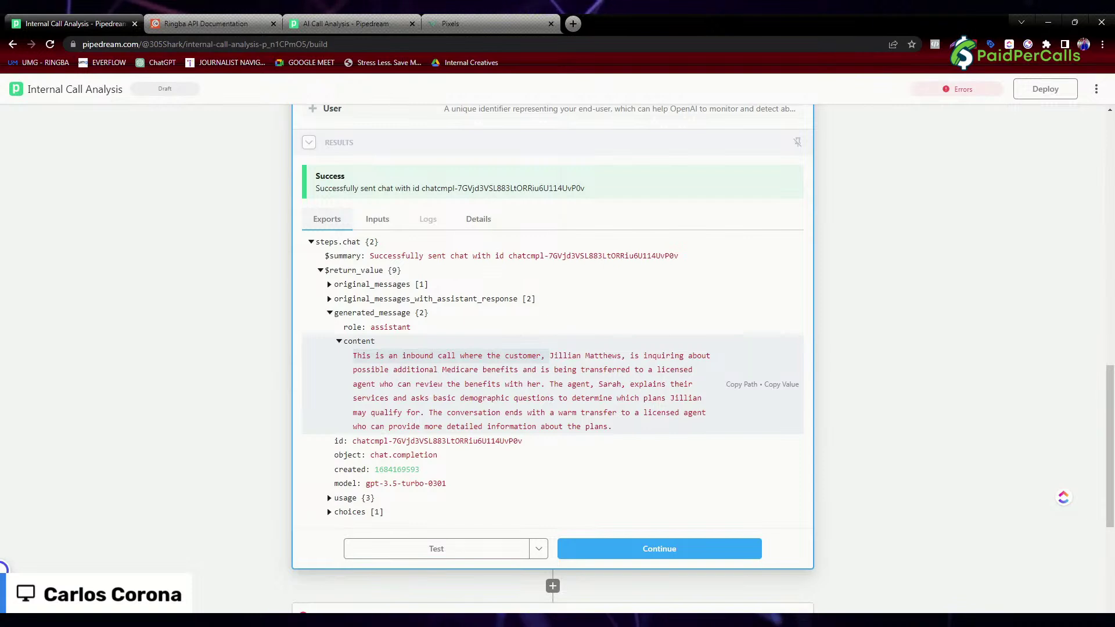
pyautogui.moveTo(670, 399); pyautogui.dragTo(693, 398)
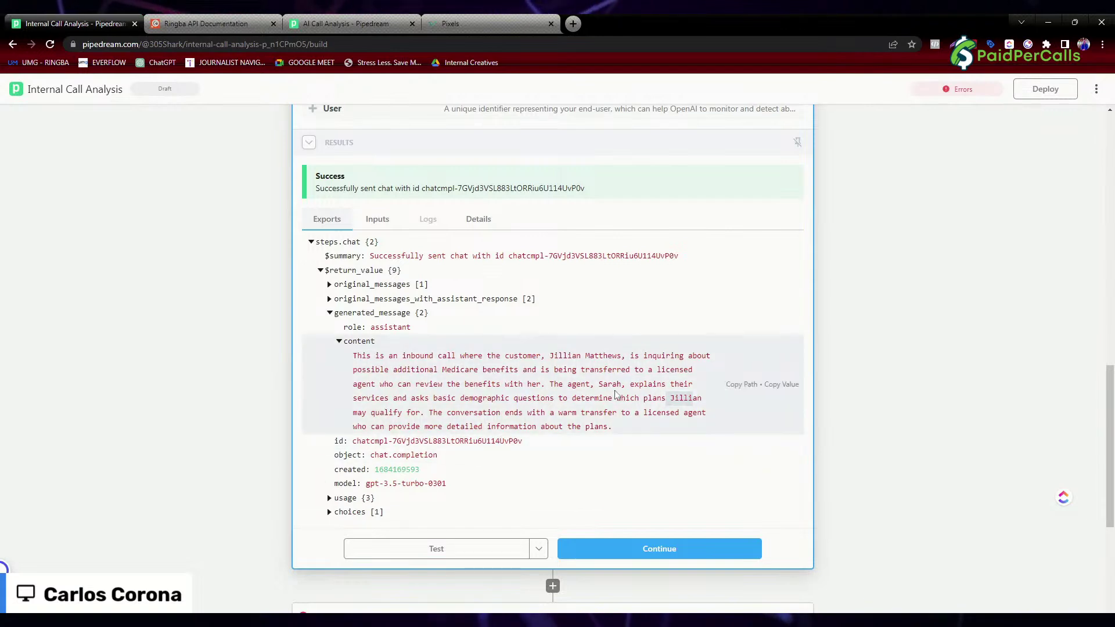
# Open the http step's configuration and check the request body's inboundCallId variable against InboundCallId in the trigger event body.
pyautogui.scroll(-6, 615, 390)
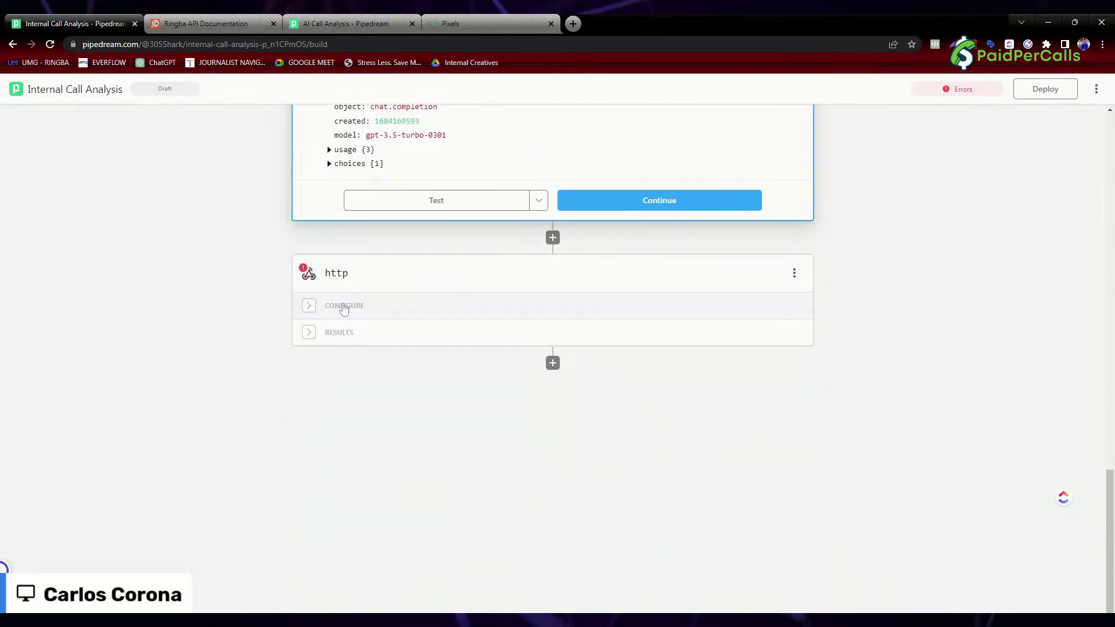
pyautogui.click(337, 305)
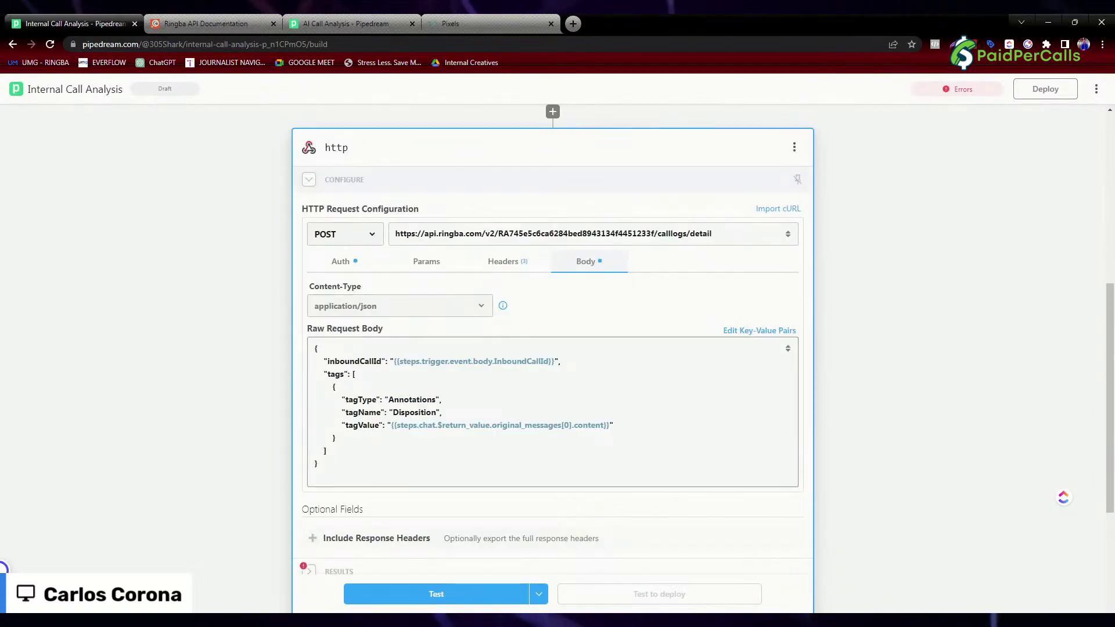
pyautogui.click(404, 361)
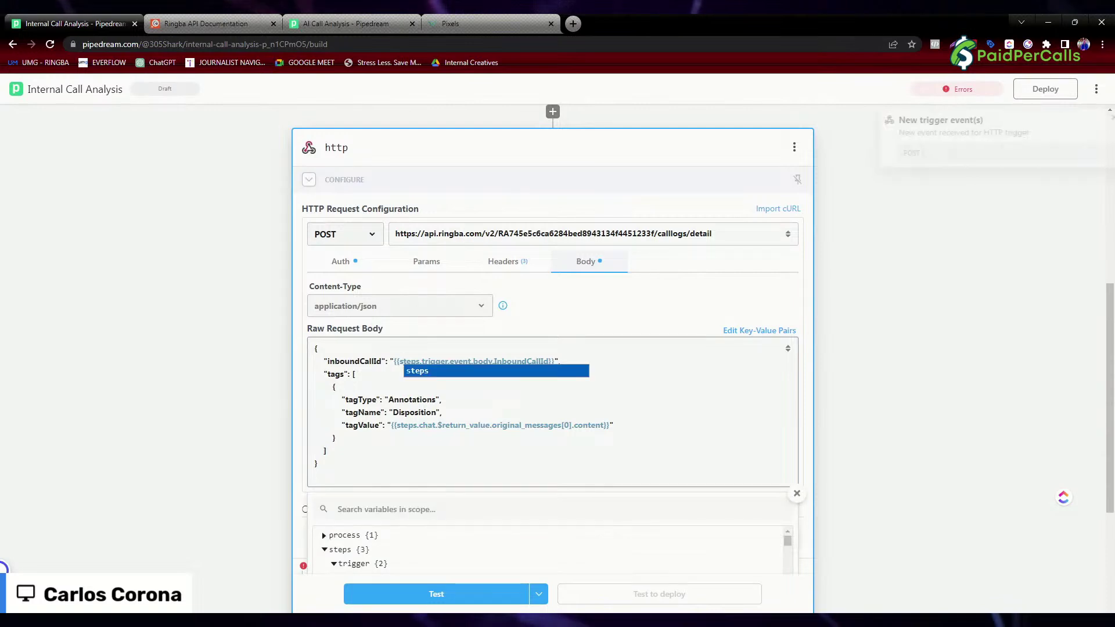
pyautogui.scroll(-3, 575, 462)
pyautogui.scroll(-5, 448, 394)
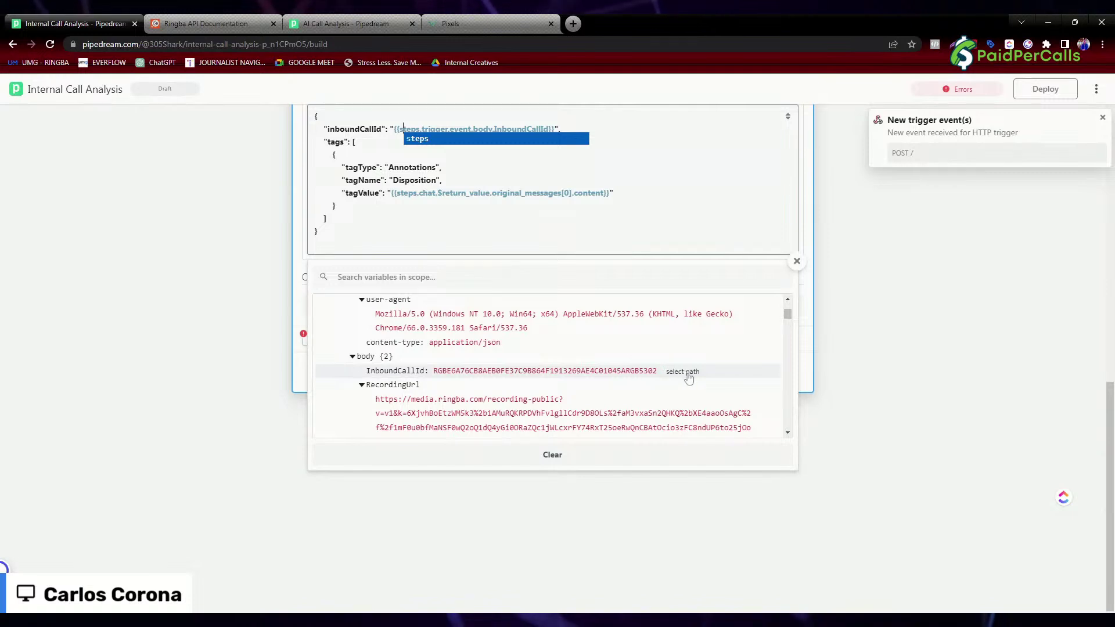
pyautogui.scroll(2, 581, 244)
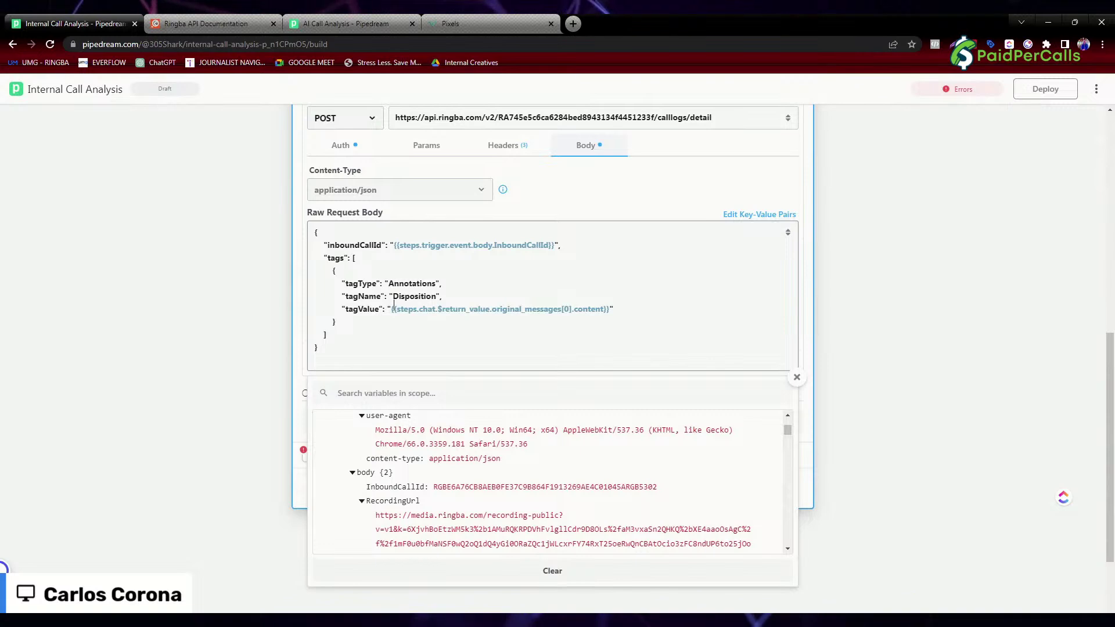
# Clear the tagValue variable in the raw request body and collapse transcribe_audio's $return_value in the variable list.
pyautogui.moveTo(609, 306); pyautogui.dragTo(442, 306)
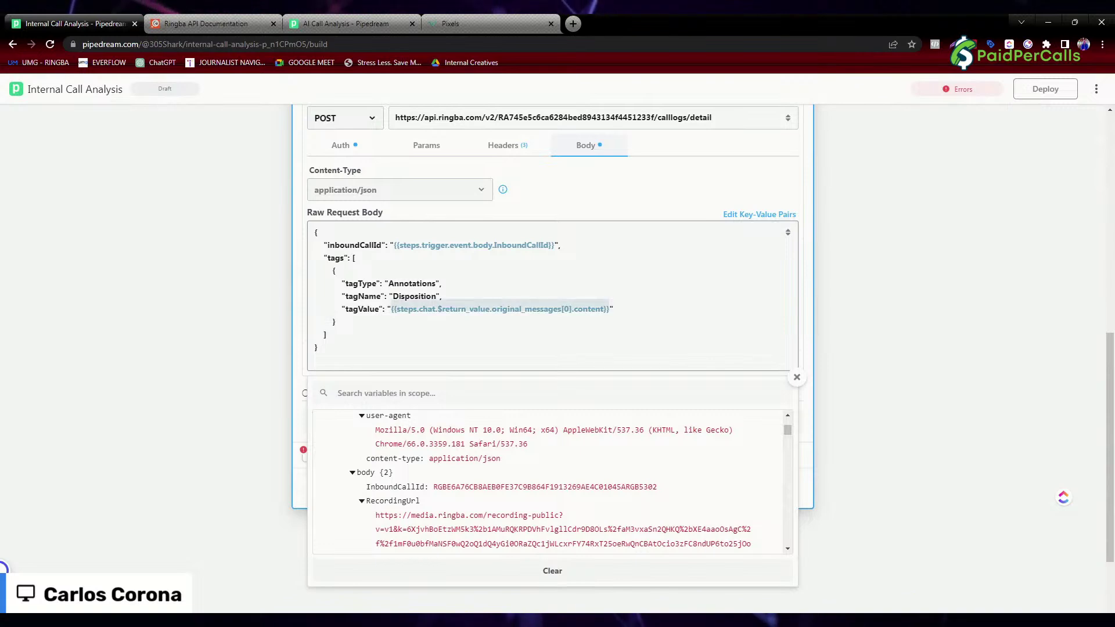
pyautogui.press('BackSpace')
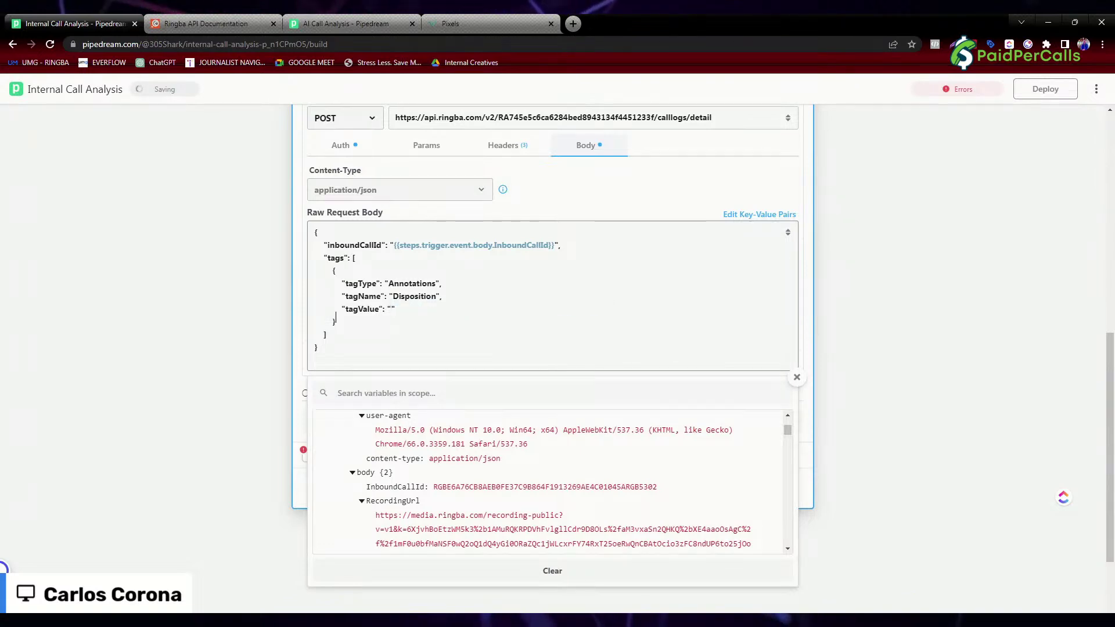
pyautogui.scroll(-10, 503, 465)
pyautogui.scroll(2, 438, 447)
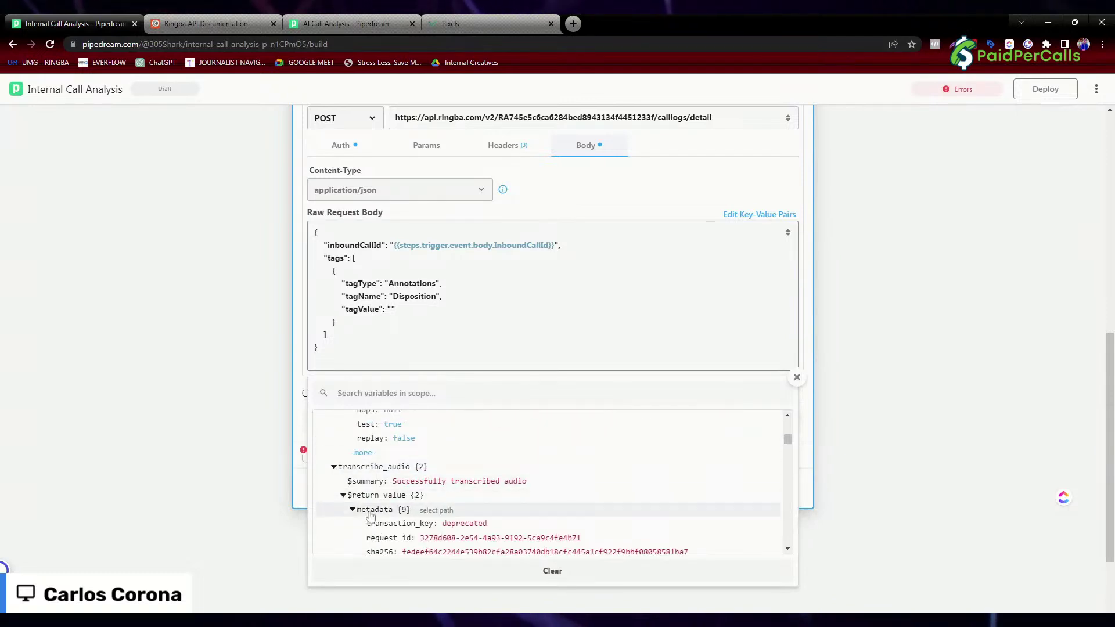
pyautogui.click(343, 496)
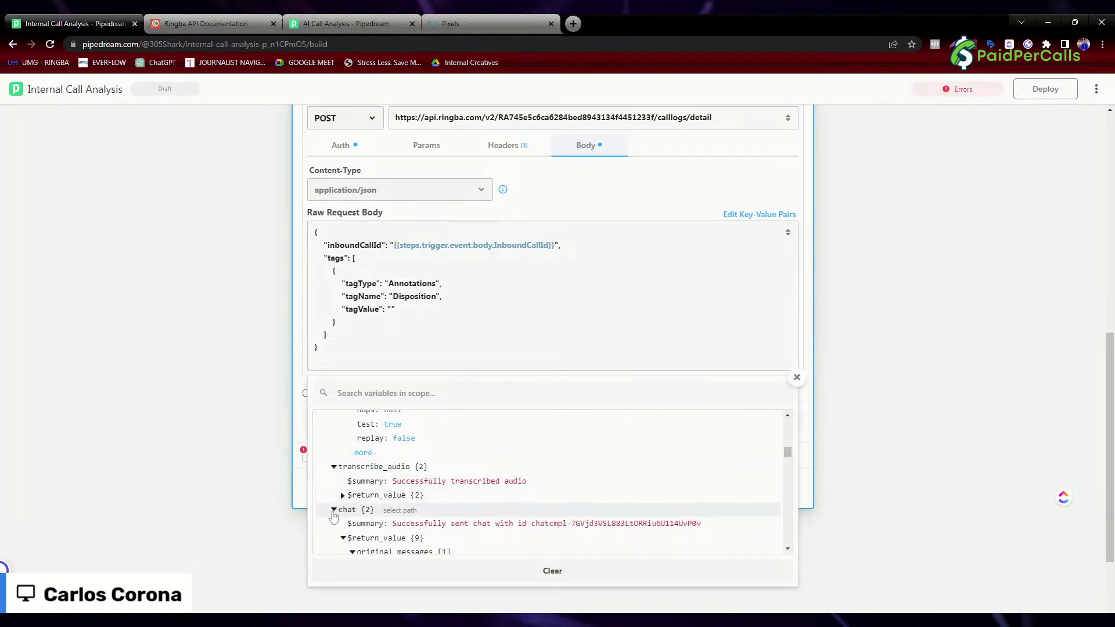
# In the chat step's $return_value, collapse original_messages and entry 0 of original_messages_with_assistant_response.
pyautogui.scroll(-2, 422, 460)
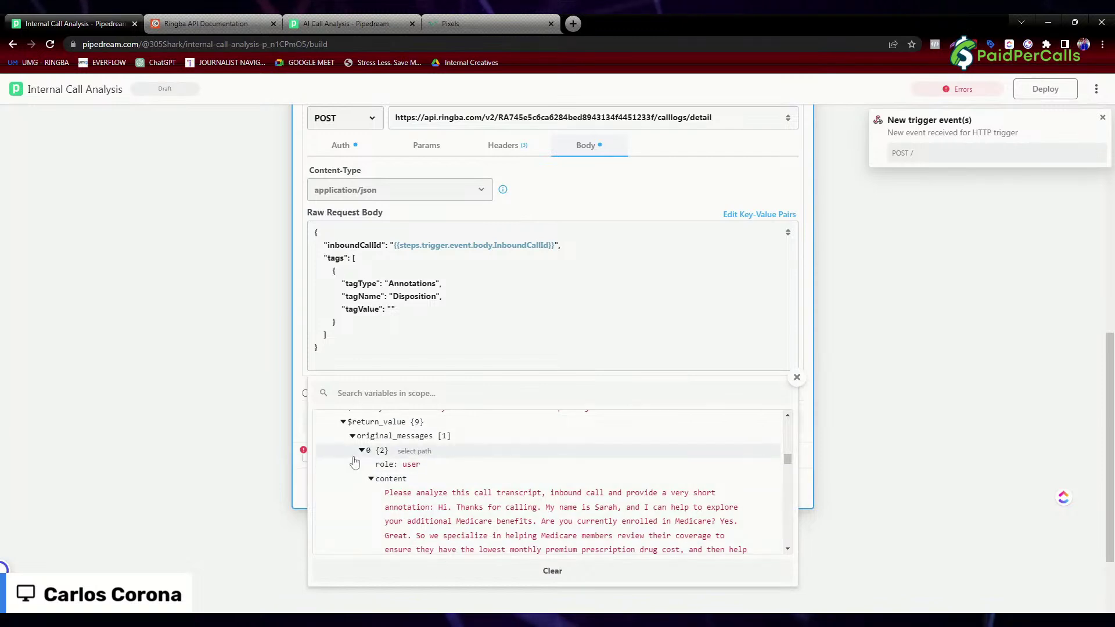
pyautogui.click(371, 480)
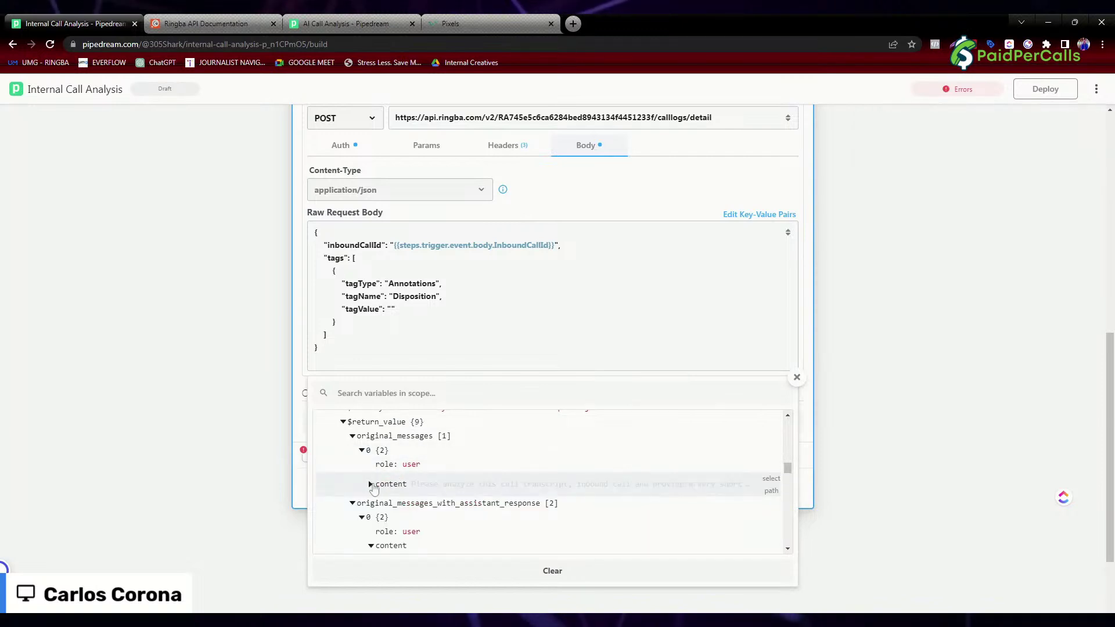
pyautogui.click(371, 485)
pyautogui.scroll(-5, 519, 504)
pyautogui.scroll(5, 505, 503)
pyautogui.scroll(5, 514, 507)
pyautogui.scroll(-5, 464, 494)
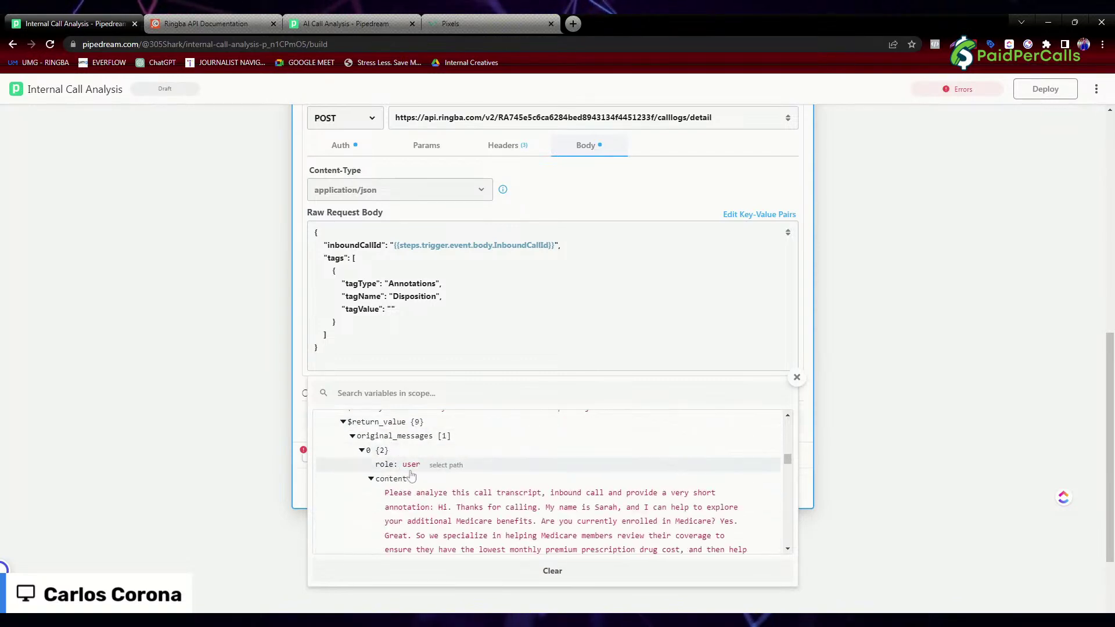
pyautogui.click(371, 479)
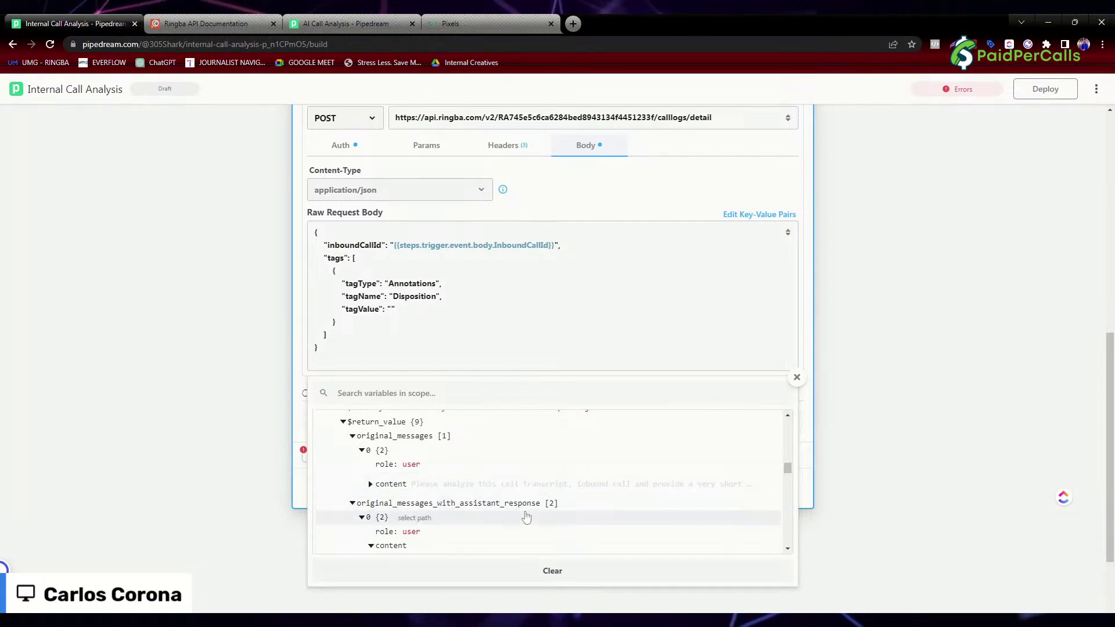
pyautogui.scroll(-1, 364, 507)
pyautogui.scroll(1, 430, 493)
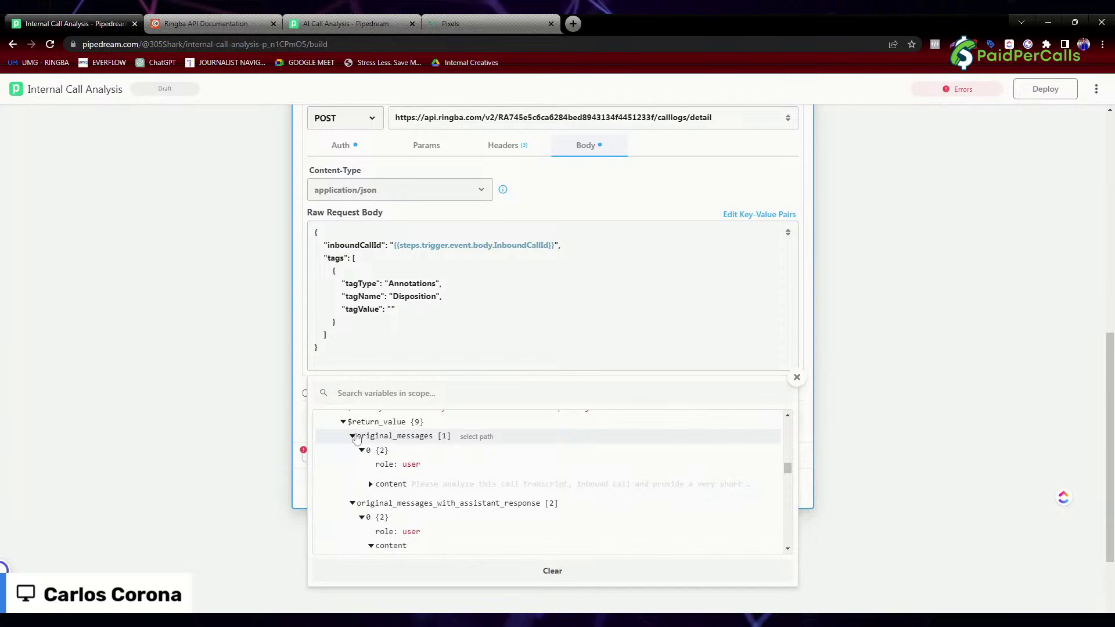
pyautogui.click(376, 436)
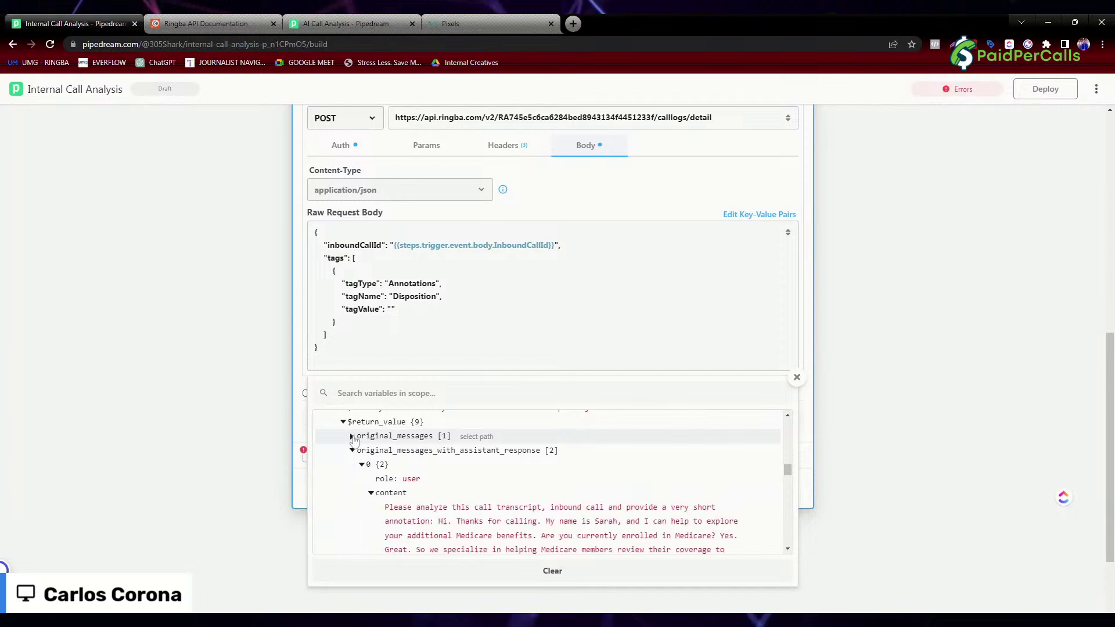
pyautogui.click(362, 465)
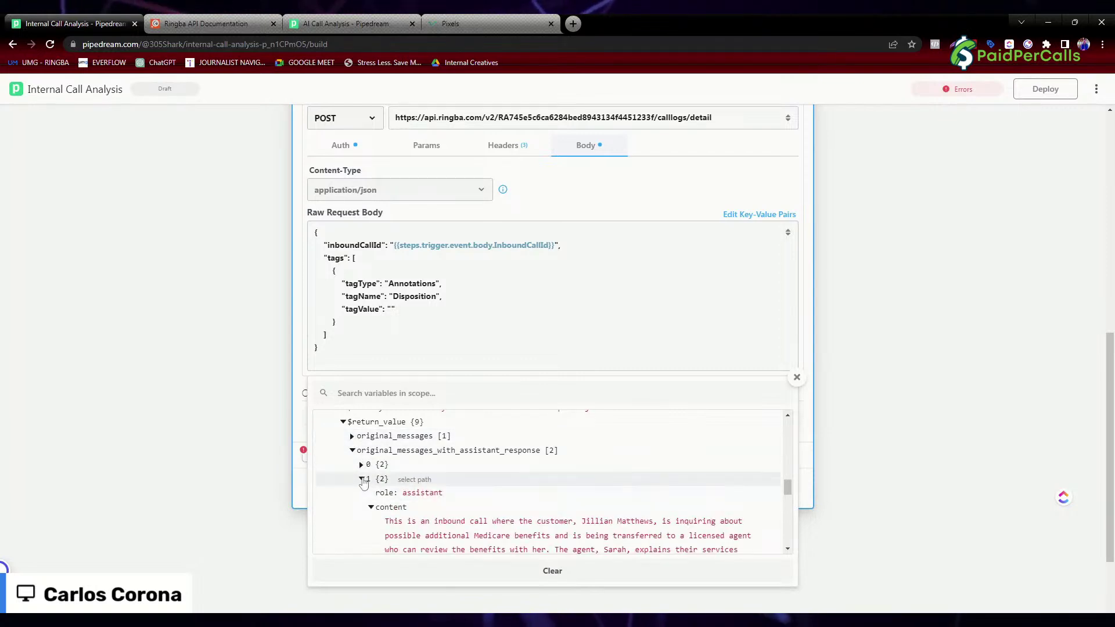
# Set tagValue to the assistant's reply, {{steps.chat.$return_value.original_messages_with_assistant_response[1].content}}.
pyautogui.scroll(-2, 366, 488)
pyautogui.scroll(1, 393, 502)
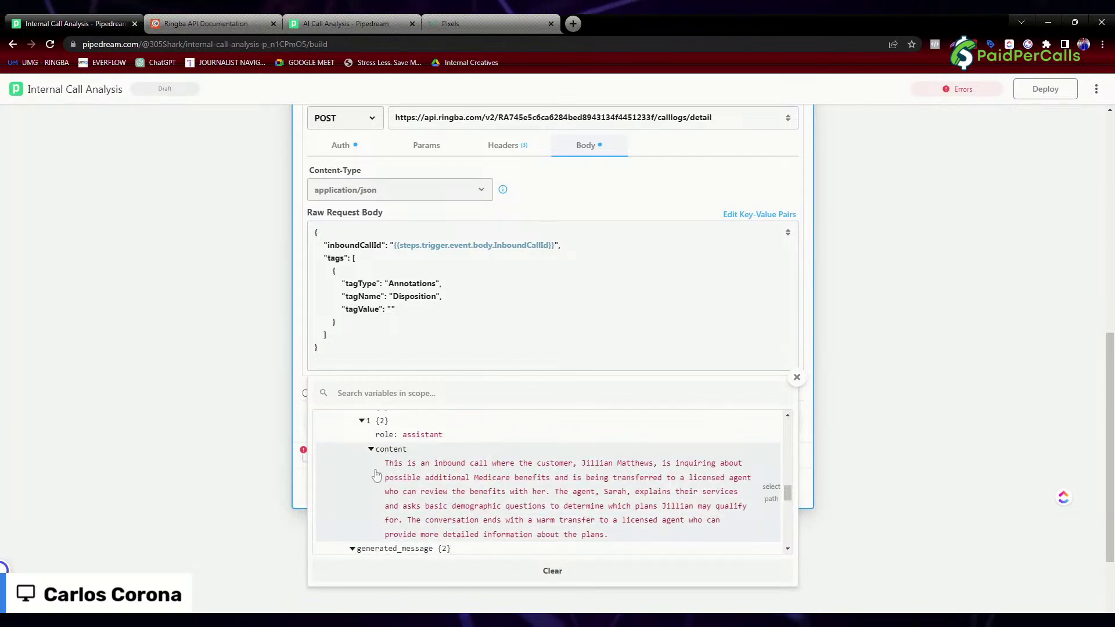
pyautogui.scroll(3, 453, 473)
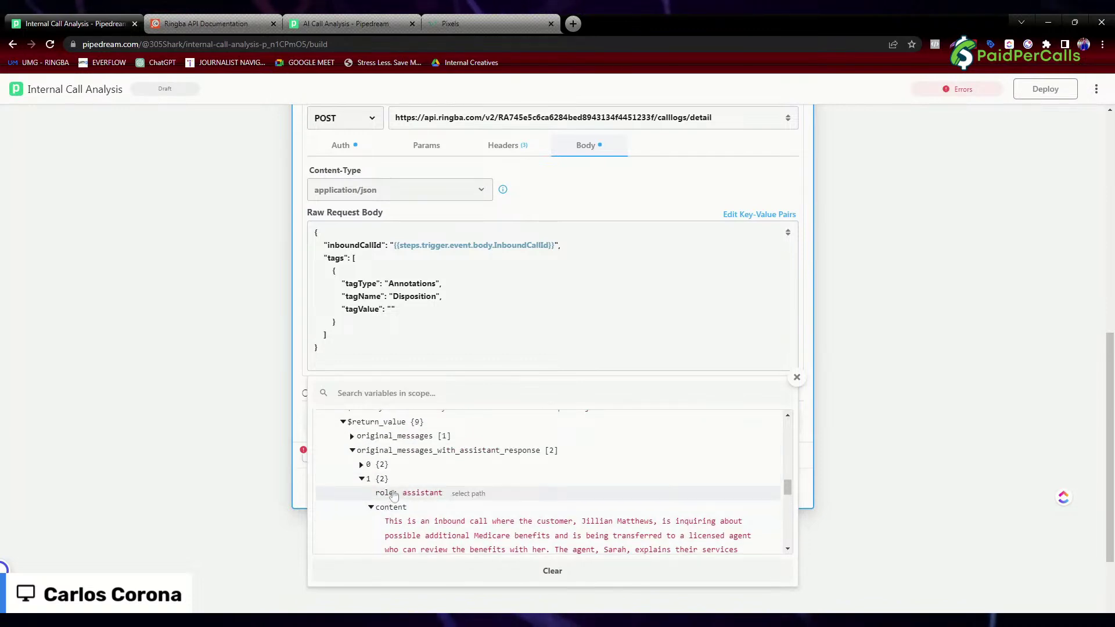
pyautogui.scroll(-2, 489, 510)
pyautogui.scroll(-1, 489, 509)
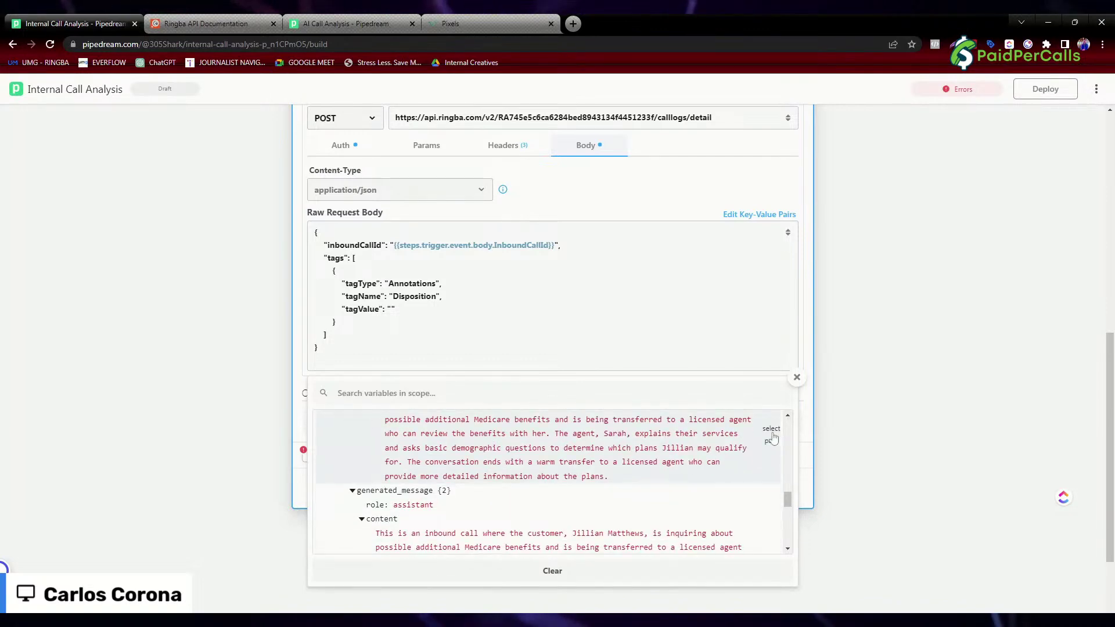
pyautogui.click(772, 435)
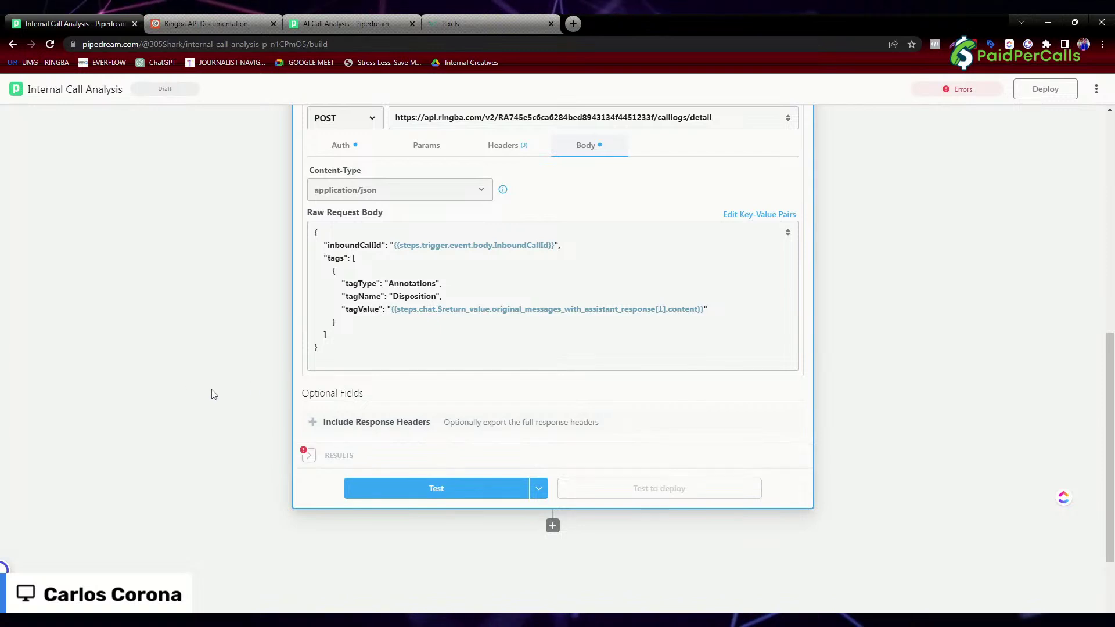
# Review the workflow from the trigger through transcribe_audio and chat to the http request configuration.
pyautogui.scroll(2, 301, 309)
pyautogui.scroll(7, 406, 349)
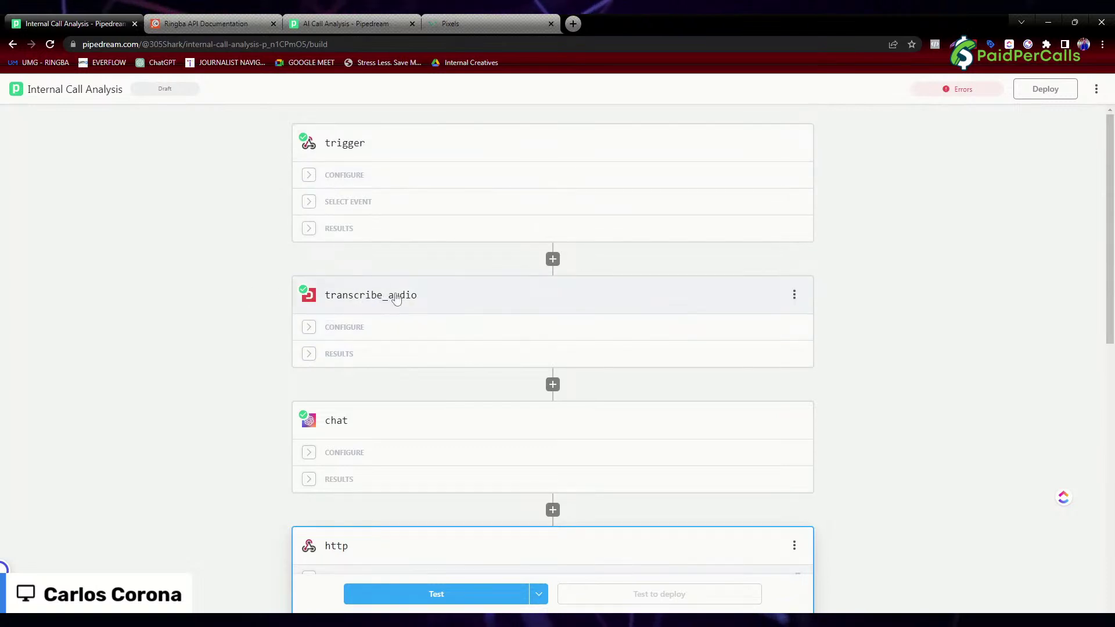
pyautogui.scroll(-2, 399, 298)
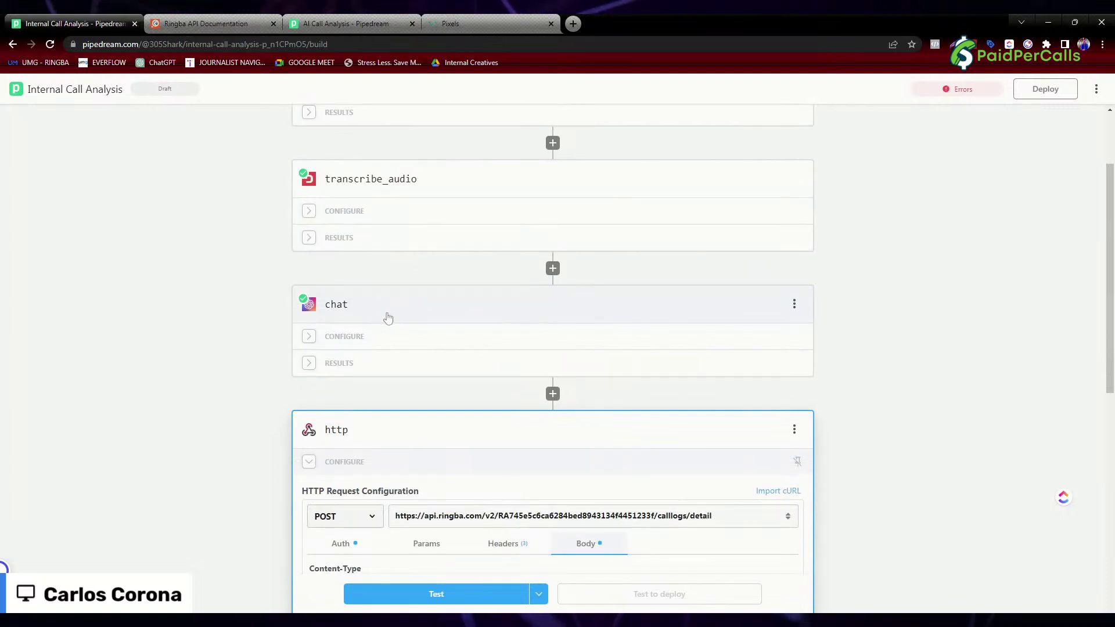
pyautogui.scroll(-1, 572, 325)
pyautogui.scroll(3, 703, 436)
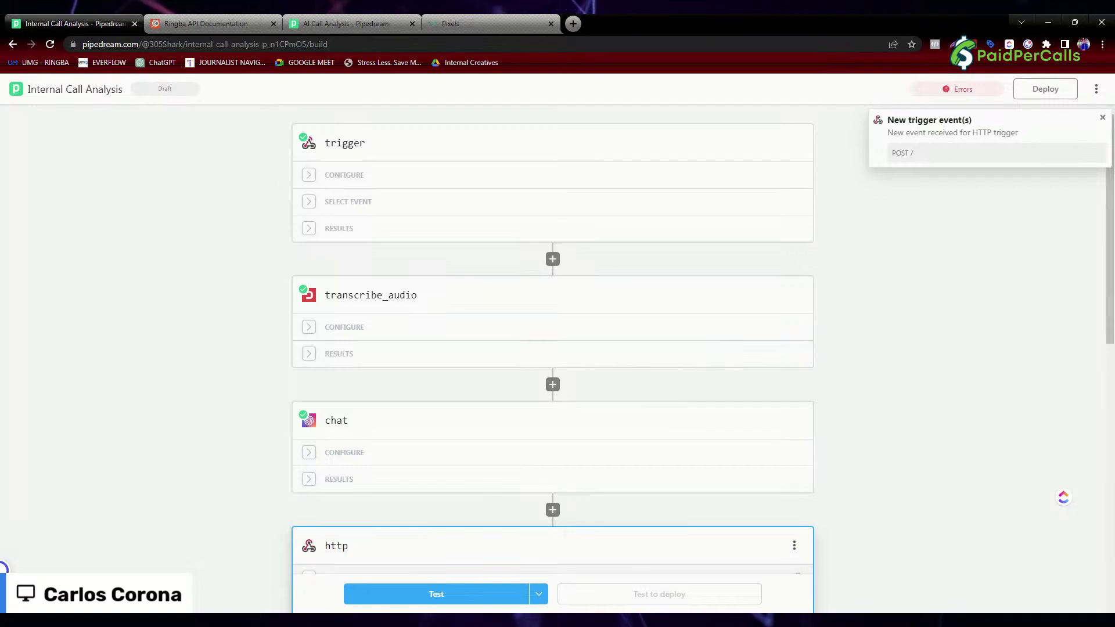
pyautogui.scroll(-10, 418, 316)
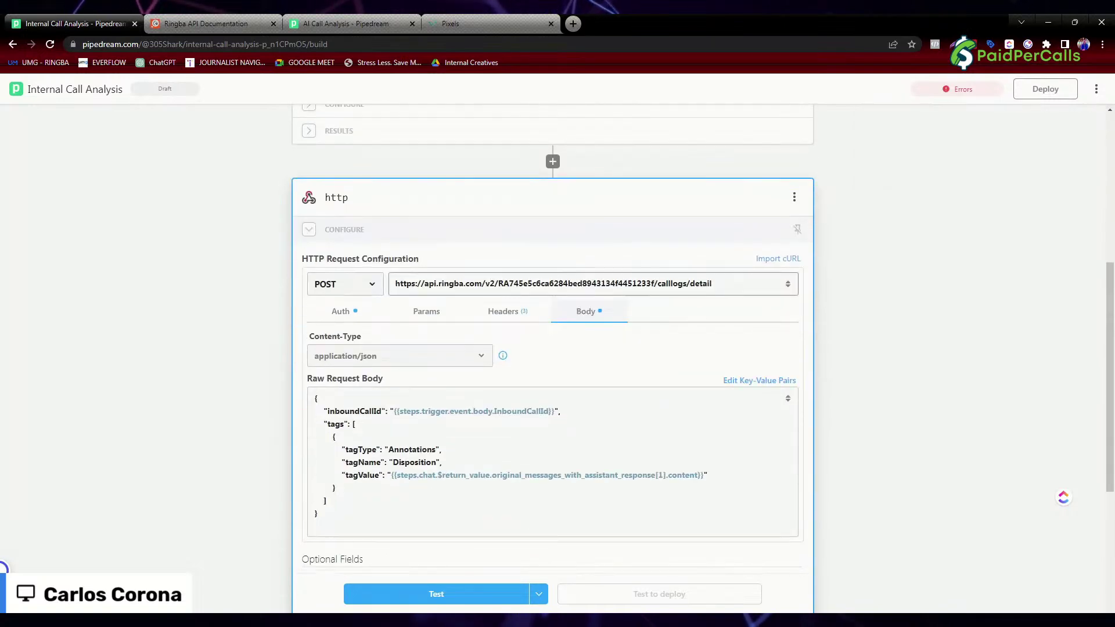
# Open the app selection for an additional step below the http step, then return to the trigger.
pyautogui.click(552, 356)
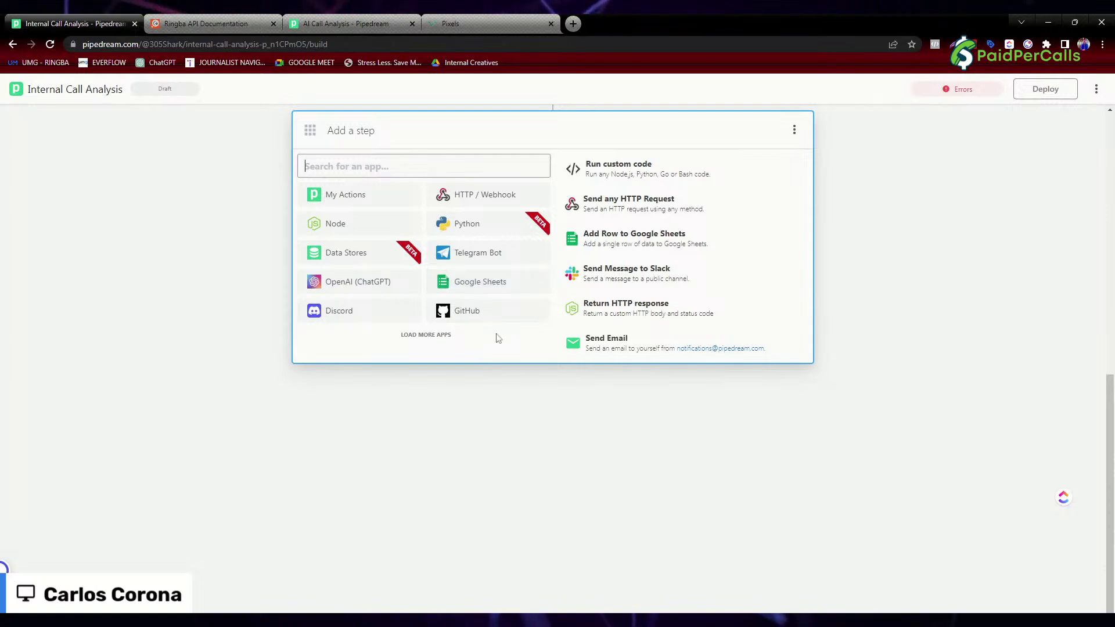
pyautogui.scroll(6, 251, 344)
pyautogui.scroll(3, 248, 361)
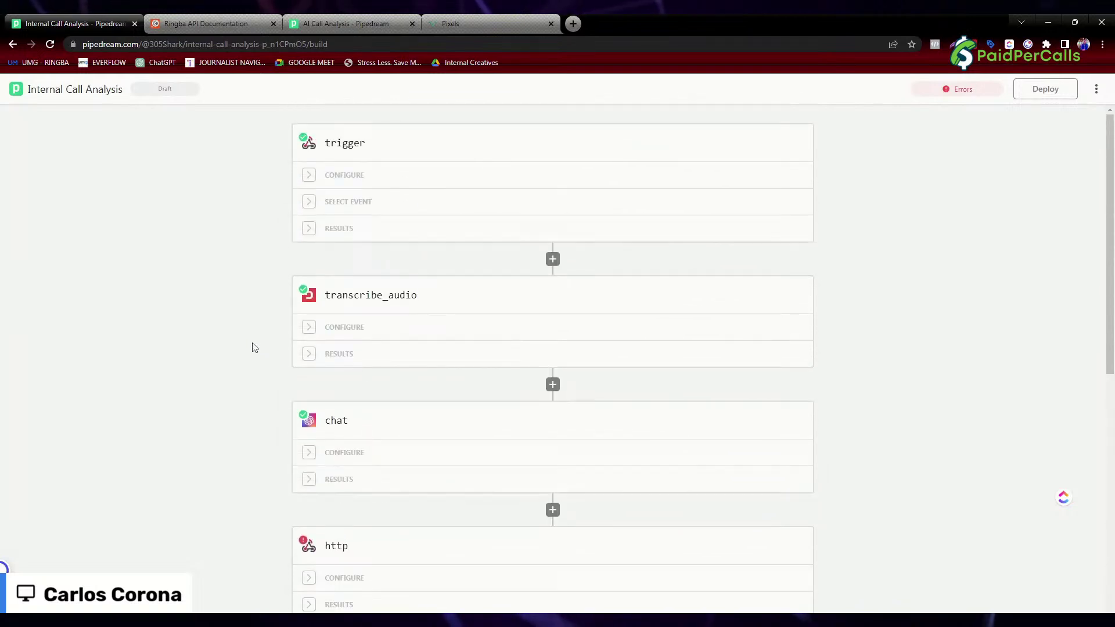
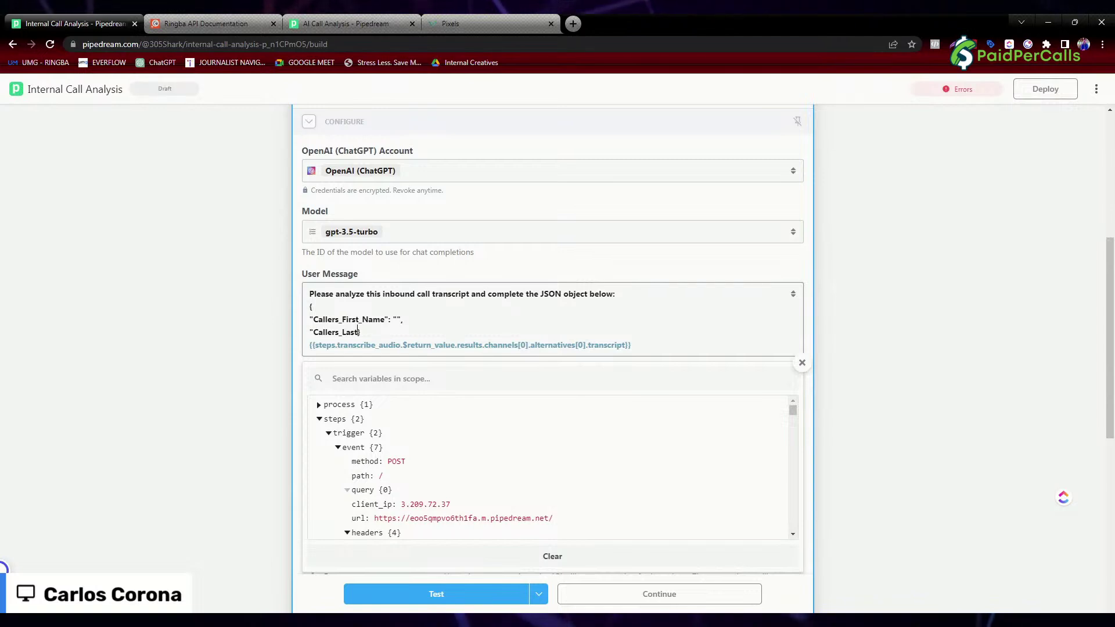
# Complete the "Callers_Last_Name": "" entry in the User Message's JSON object, ending it with a comma and a new line.
pyautogui.write('_NAM')
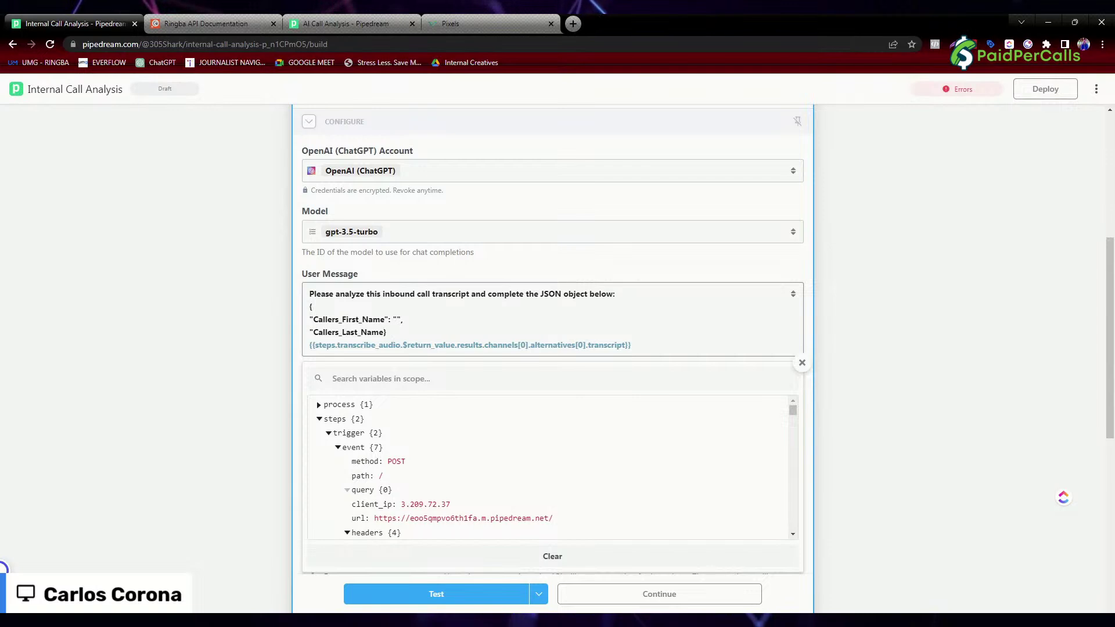
pyautogui.write('":')
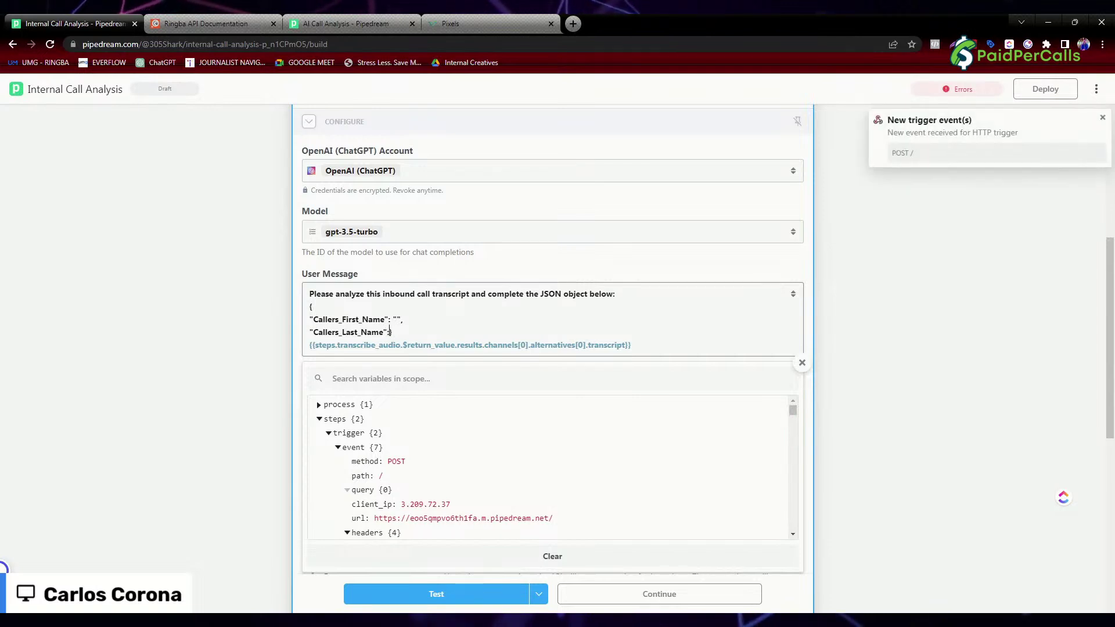
pyautogui.write(' ""')
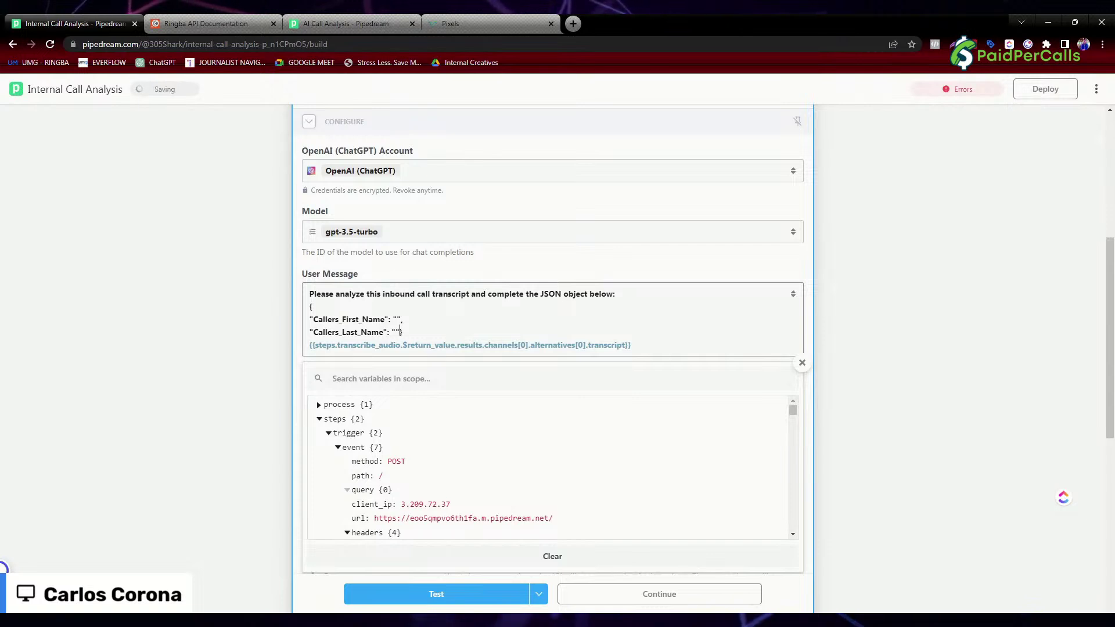
pyautogui.press('Return')
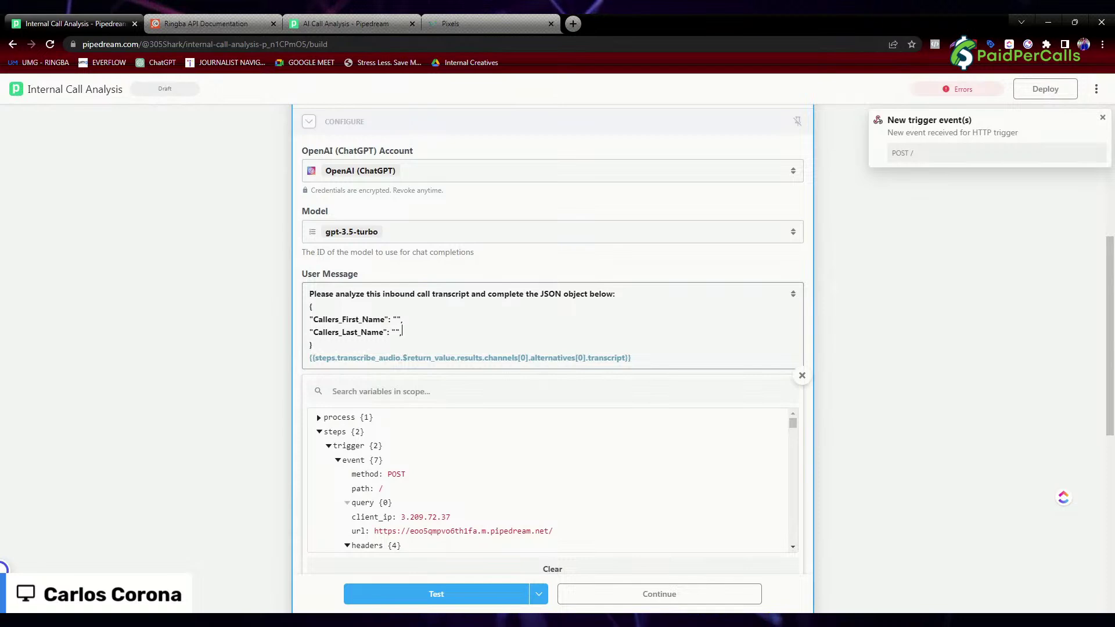
pyautogui.write(',')
pyautogui.press('Return')
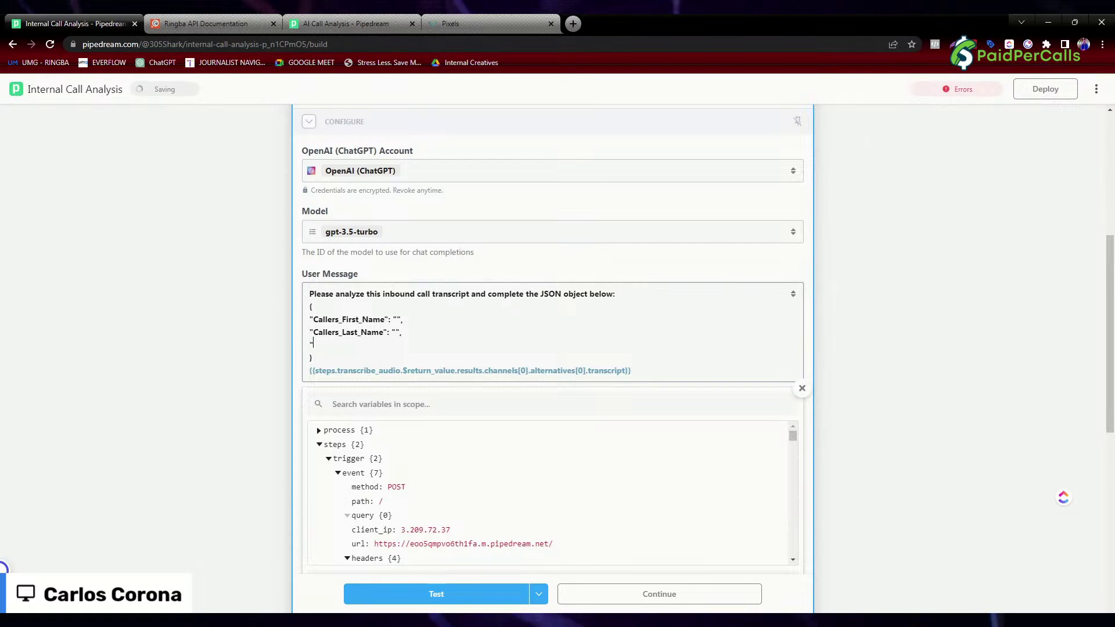
# Add a "Gender": "" entry to the User Message's JSON object and end the opening instruction with a period instead of a colon.
pyautogui.write('G')
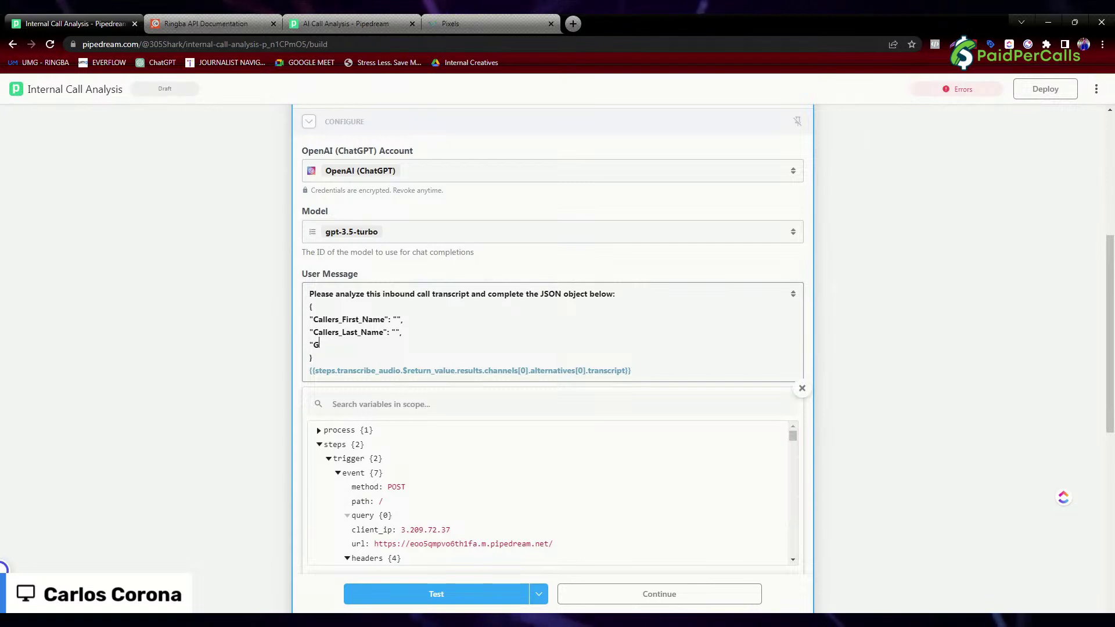
pyautogui.write('ender": "')
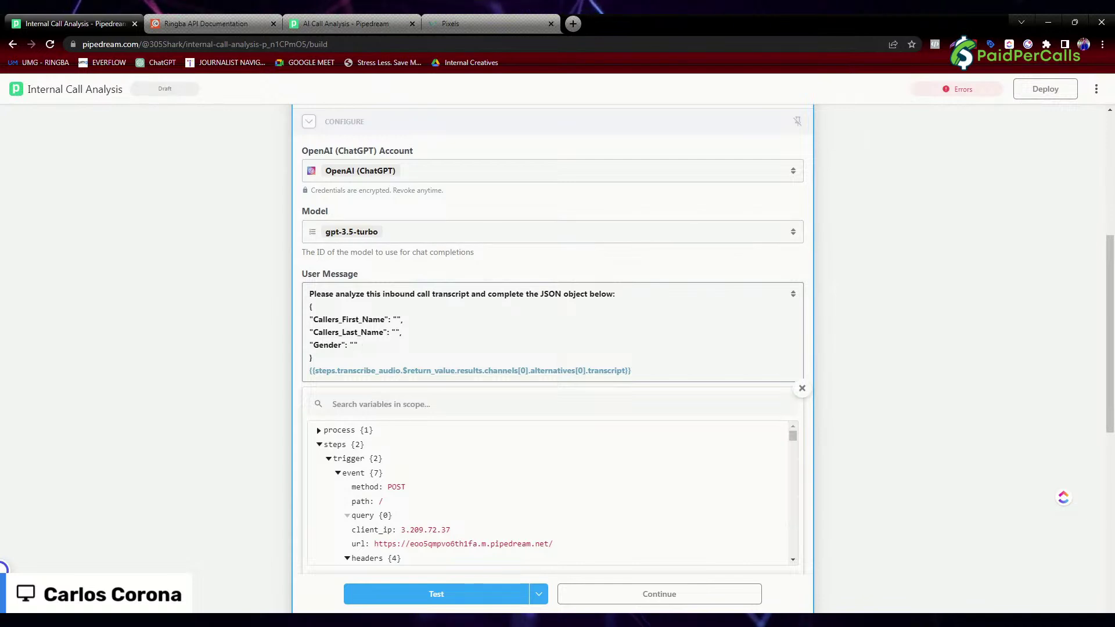
pyautogui.click(613, 294)
pyautogui.write('.,')
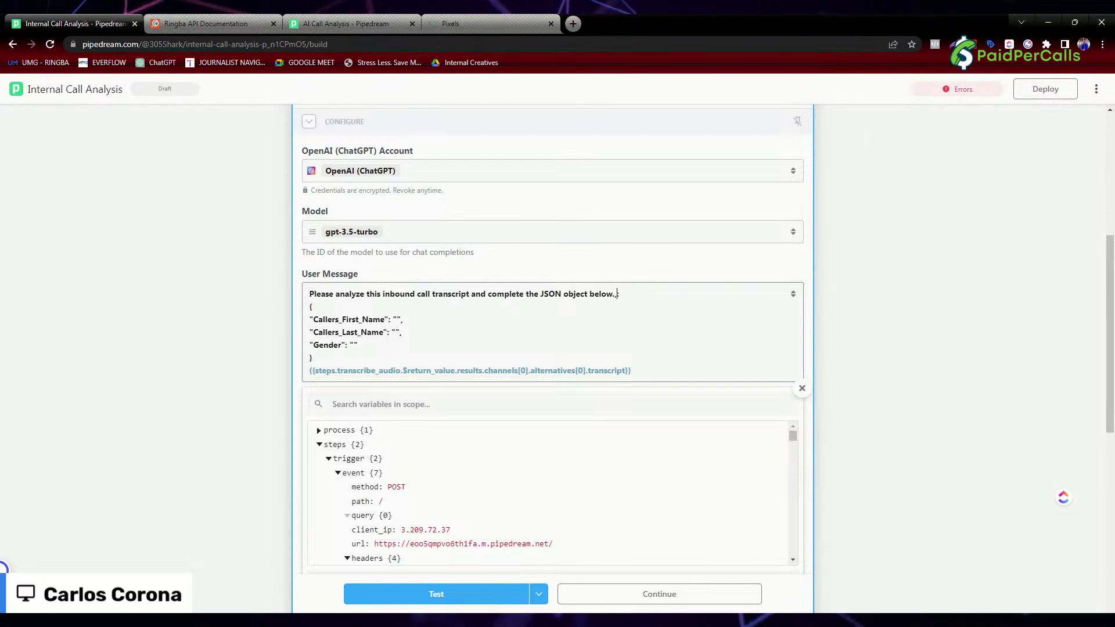
pyautogui.press('Delete')
pyautogui.press('BackSpace')
# Append "Use callers first name and last name to determine gender" to the instruction above the JSON object.
pyautogui.write('Use c')
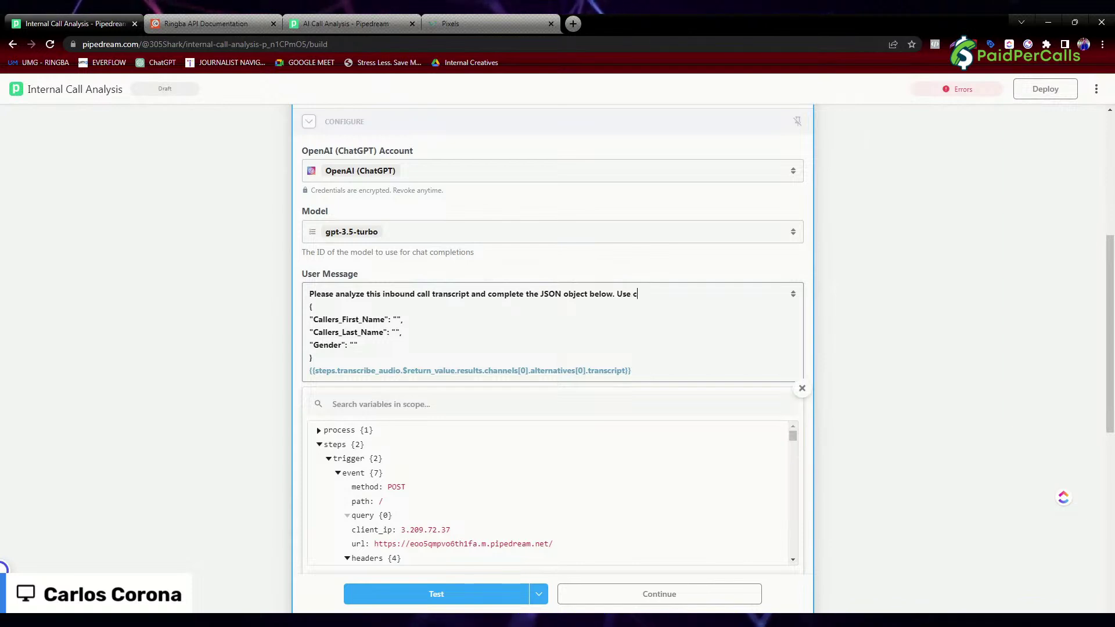
pyautogui.write('allers first b')
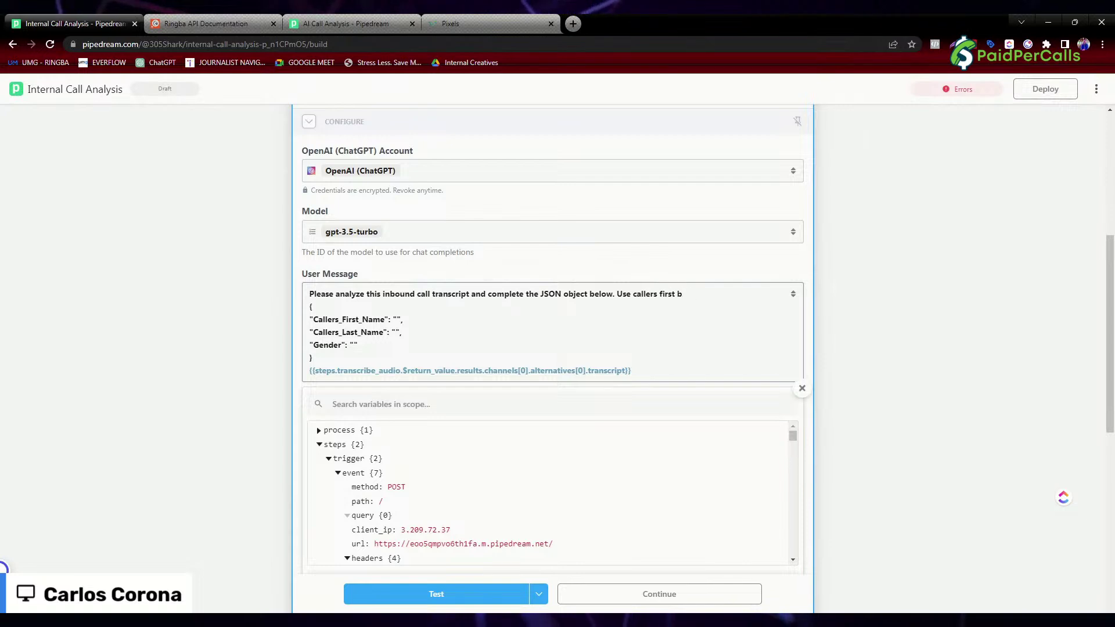
pyautogui.press('BackSpace')
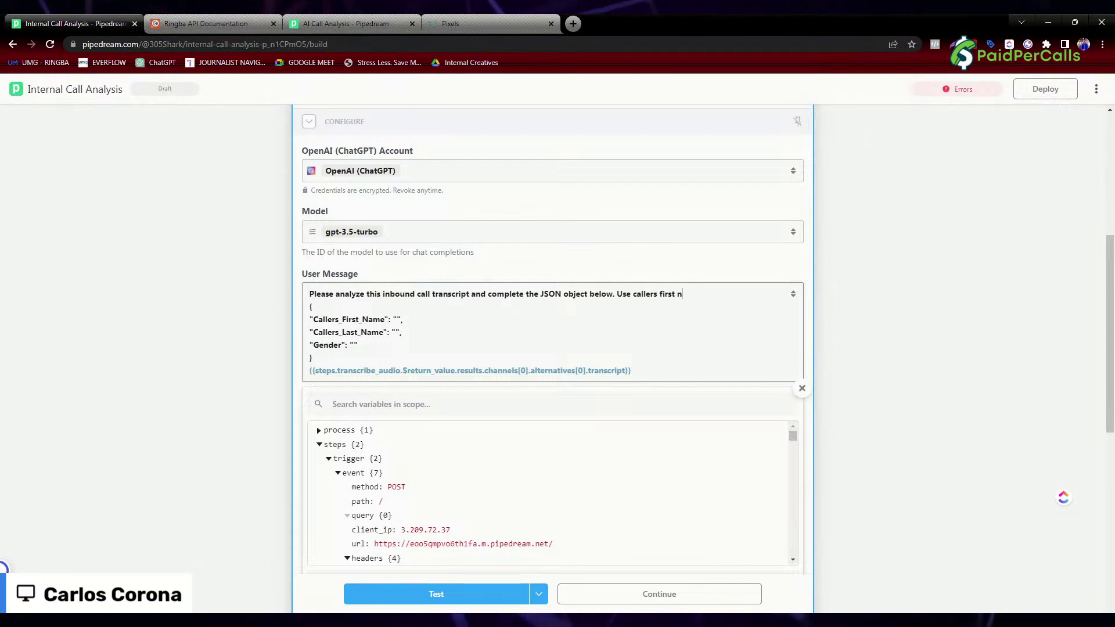
pyautogui.write('name and last n')
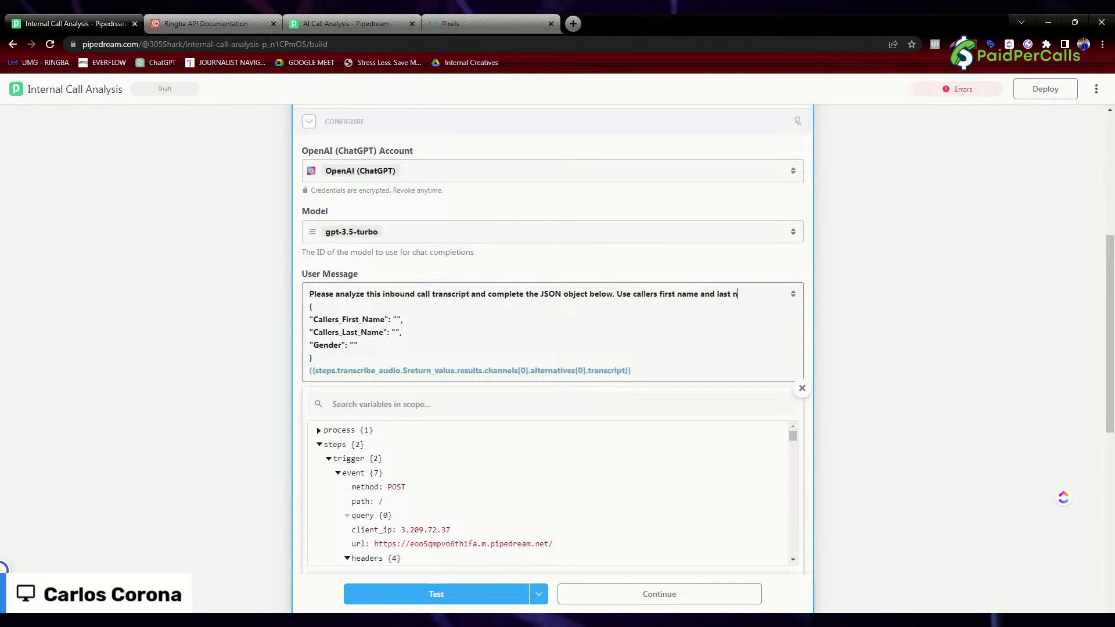
pyautogui.write('ame to determin')
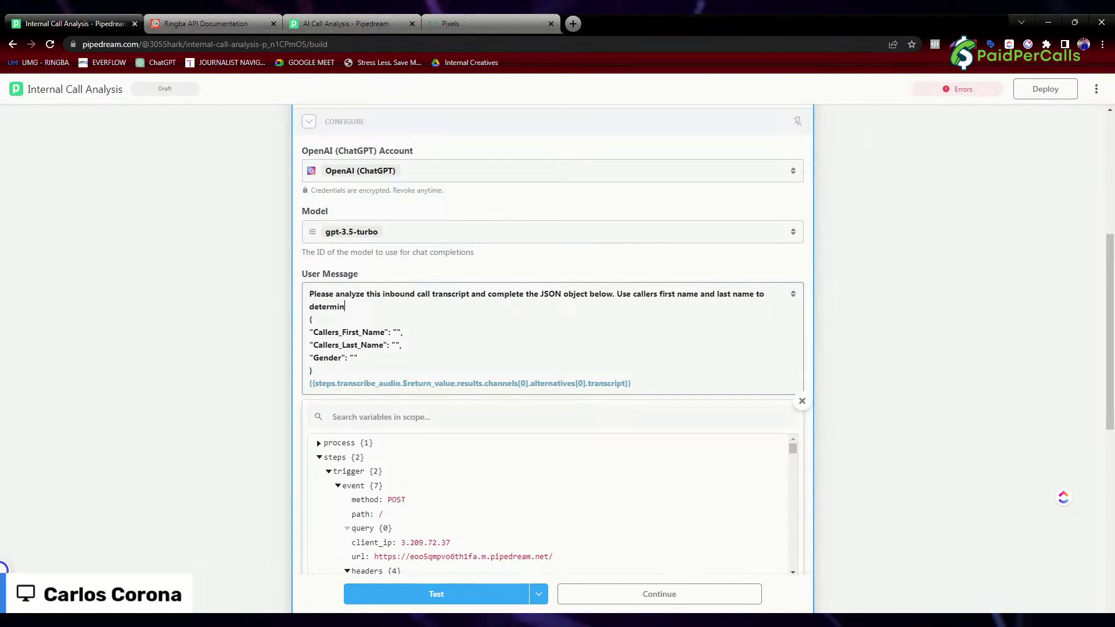
pyautogui.write('e fe')
pyautogui.press('BackSpace')
pyautogui.press('BackSpace')
pyautogui.write('ged')
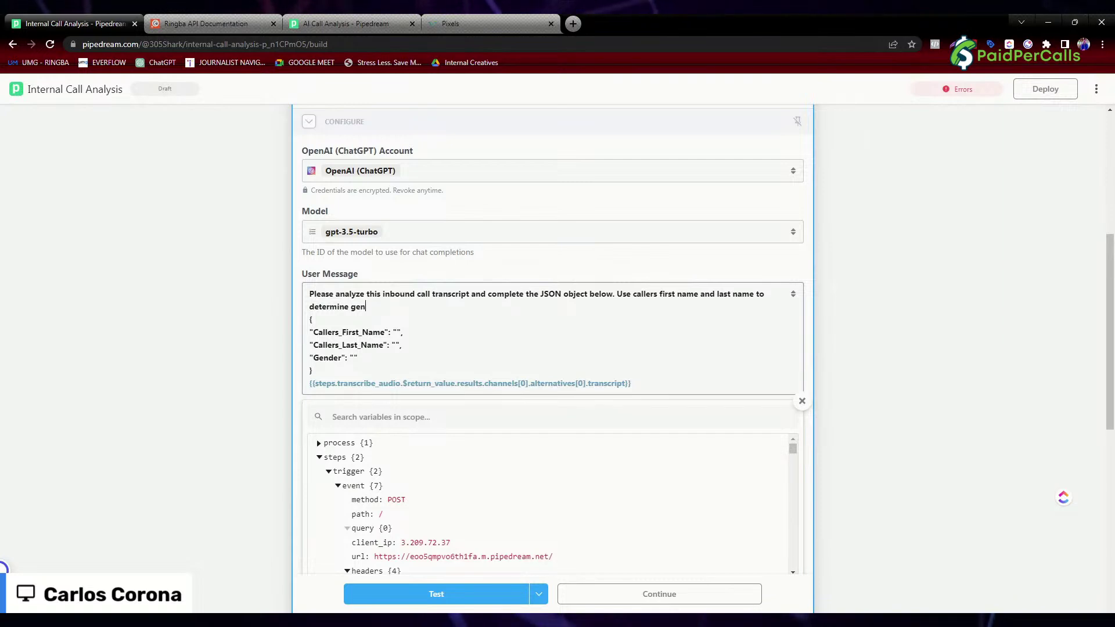
pyautogui.write('der')
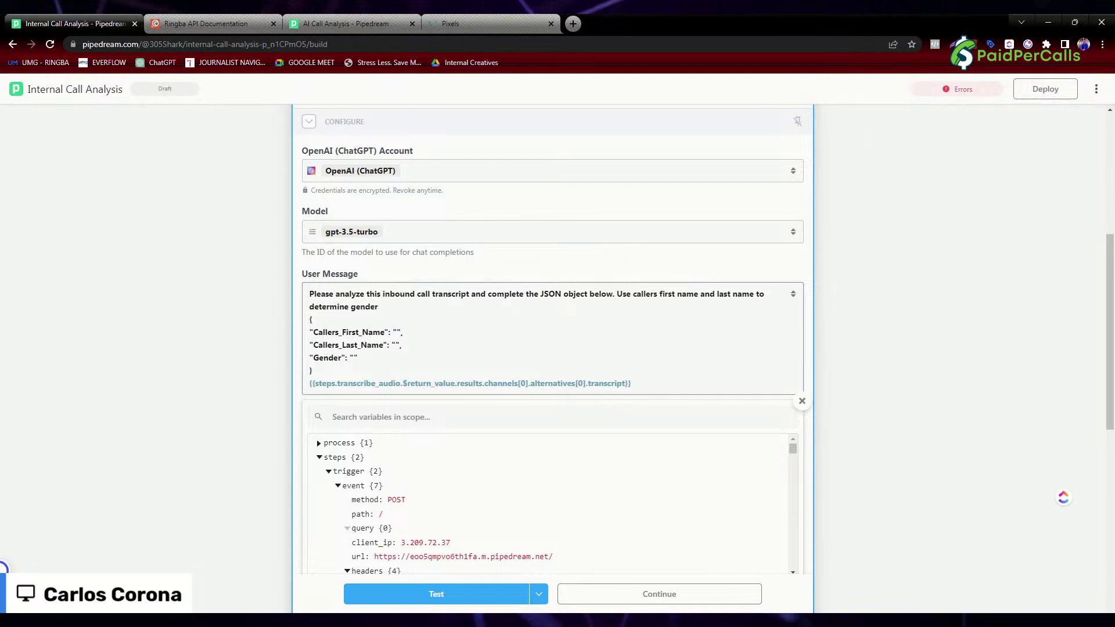
# End the gender sentence with a period and add "Use zipcode to complete city and state." to the instruction.
pyautogui.write('. U')
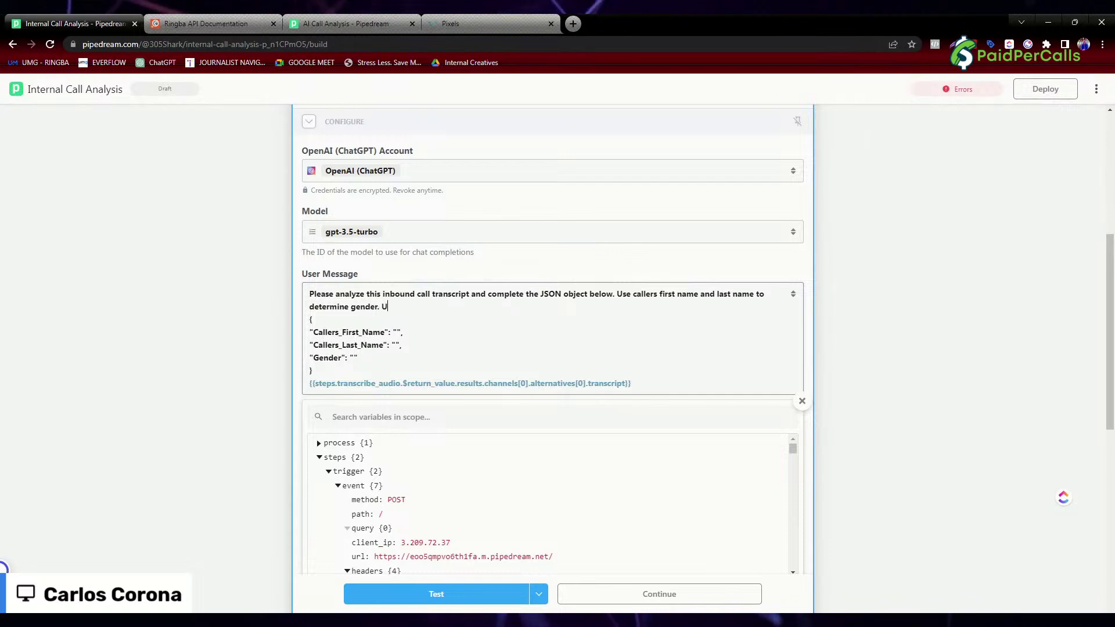
pyautogui.write('se zipc')
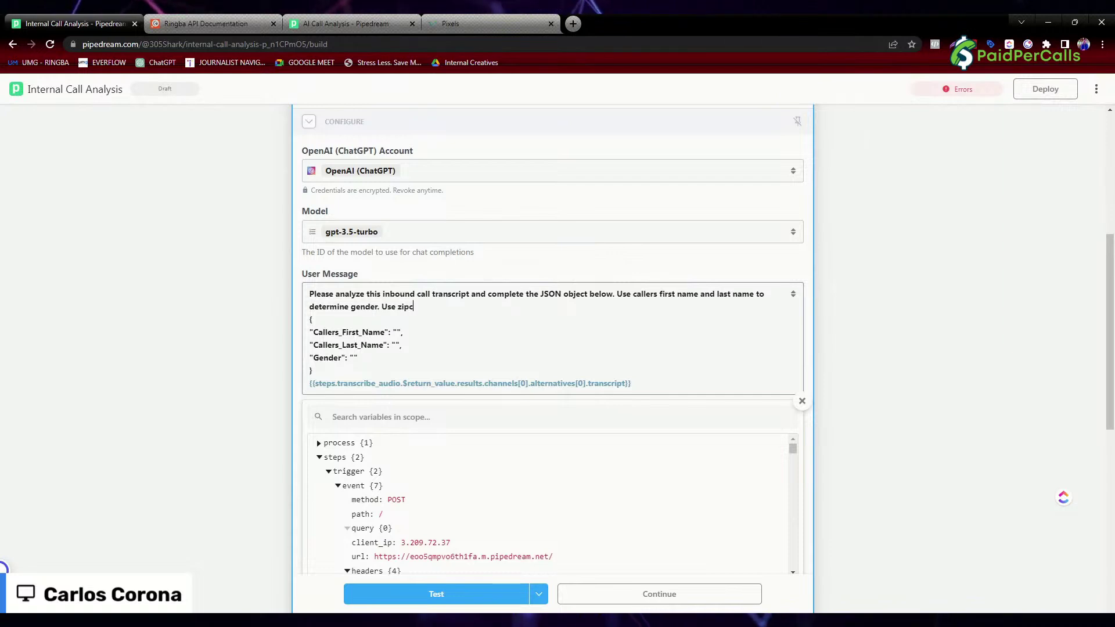
pyautogui.write('ode to ')
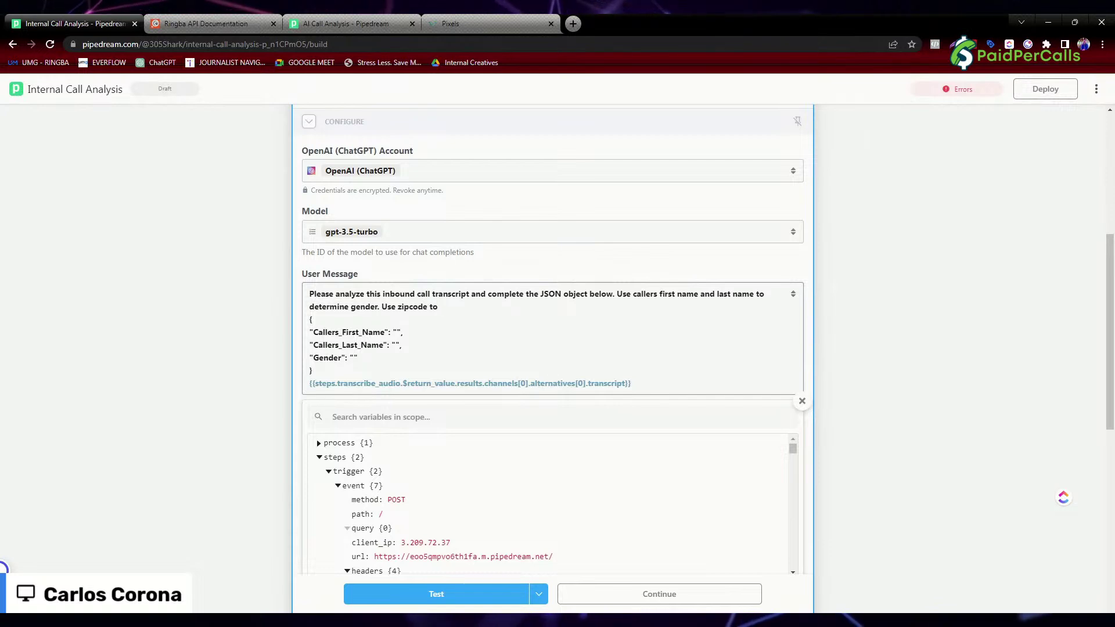
pyautogui.write('complete ')
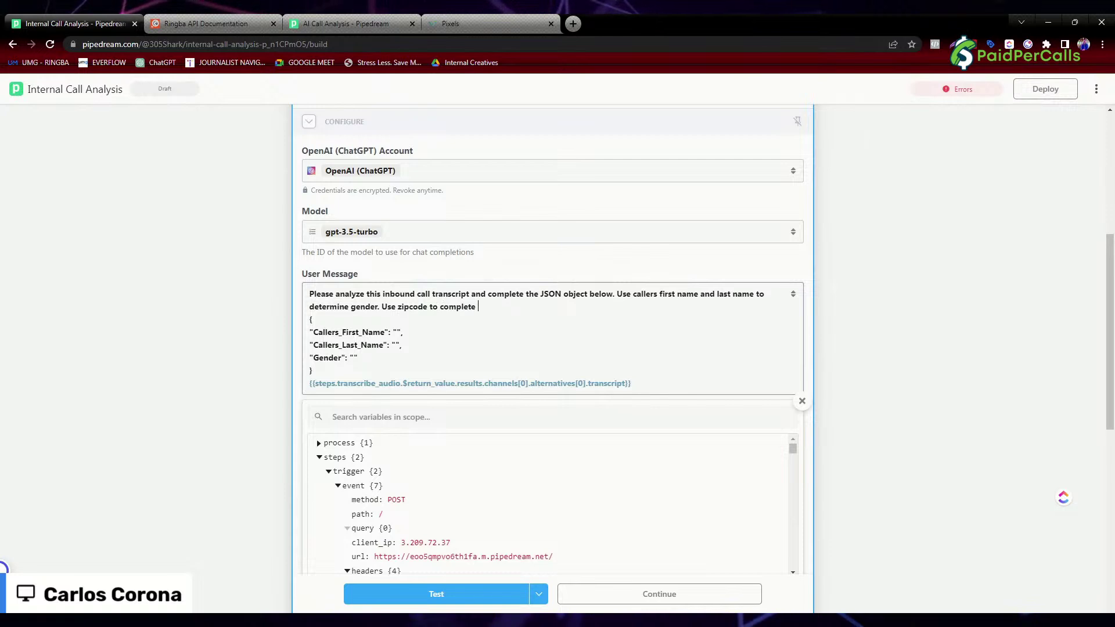
pyautogui.write('citu')
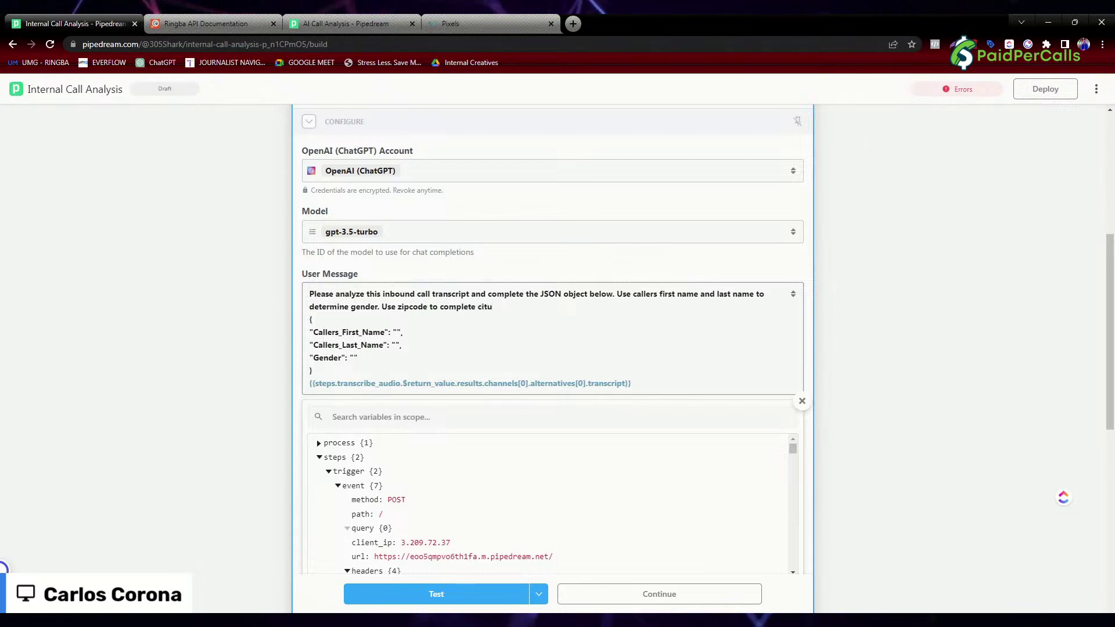
pyautogui.press('BackSpace')
pyautogui.write('y an')
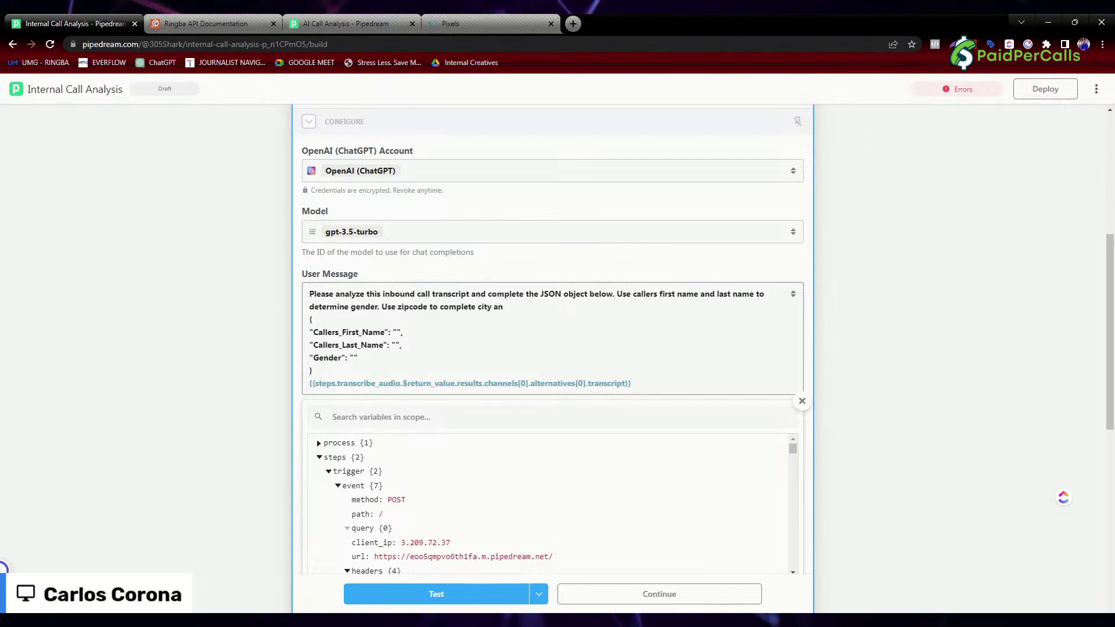
pyautogui.write('b.')
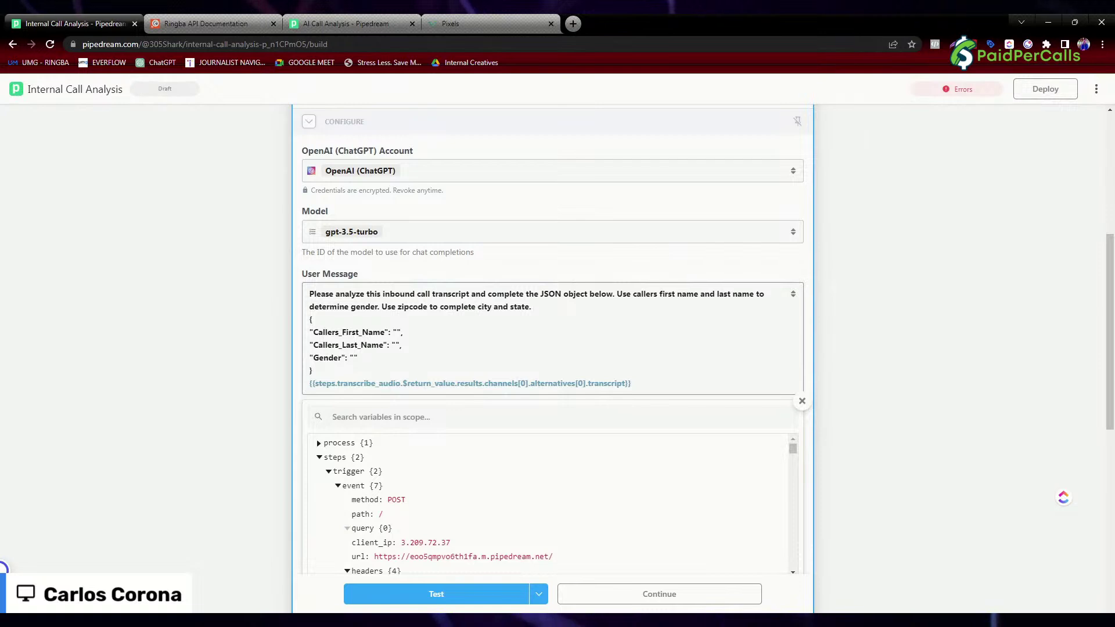
# Append "Return JSON object only. ignore everything else." to the instruction, correcting the misspelled "everything".
pyautogui.write('Ret')
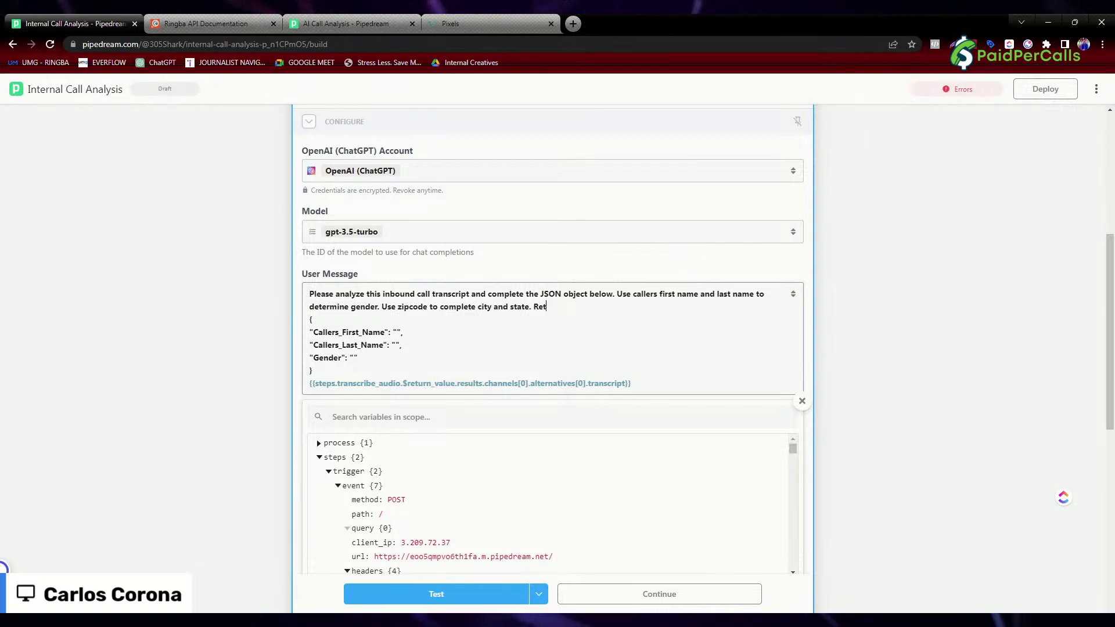
pyautogui.write('urn JSON objk')
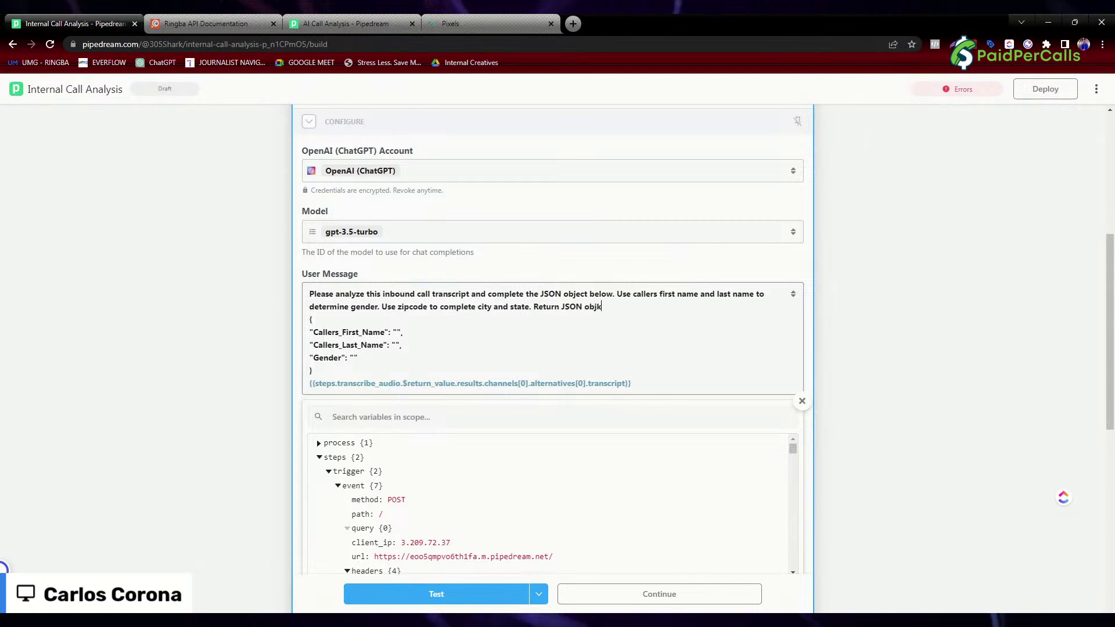
pyautogui.press('BackSpace')
pyautogui.write('ect o')
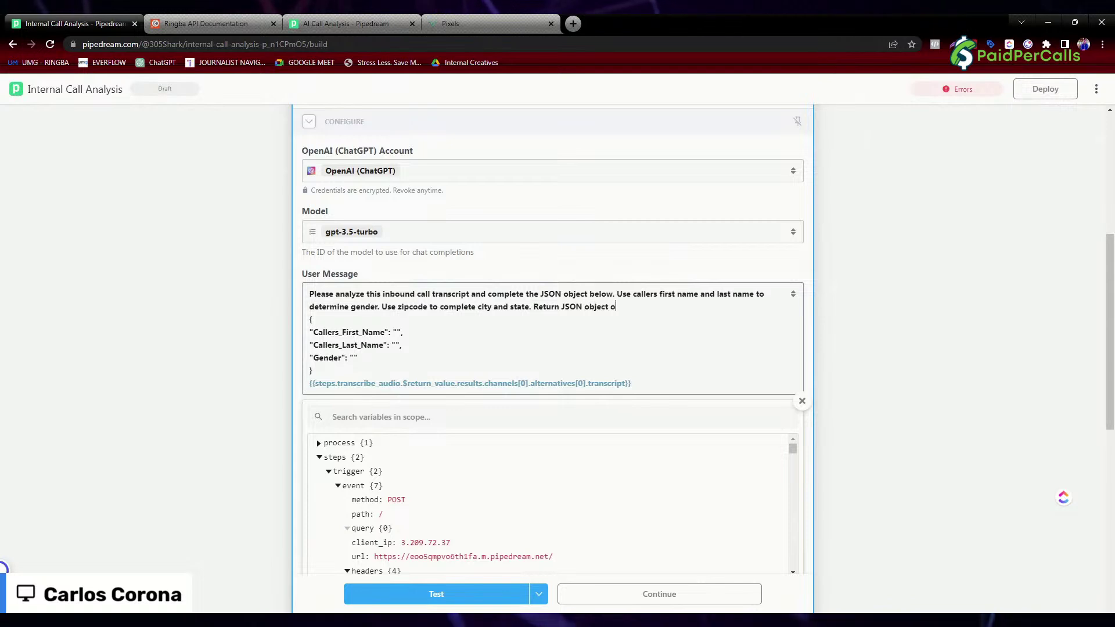
pyautogui.write('nlu')
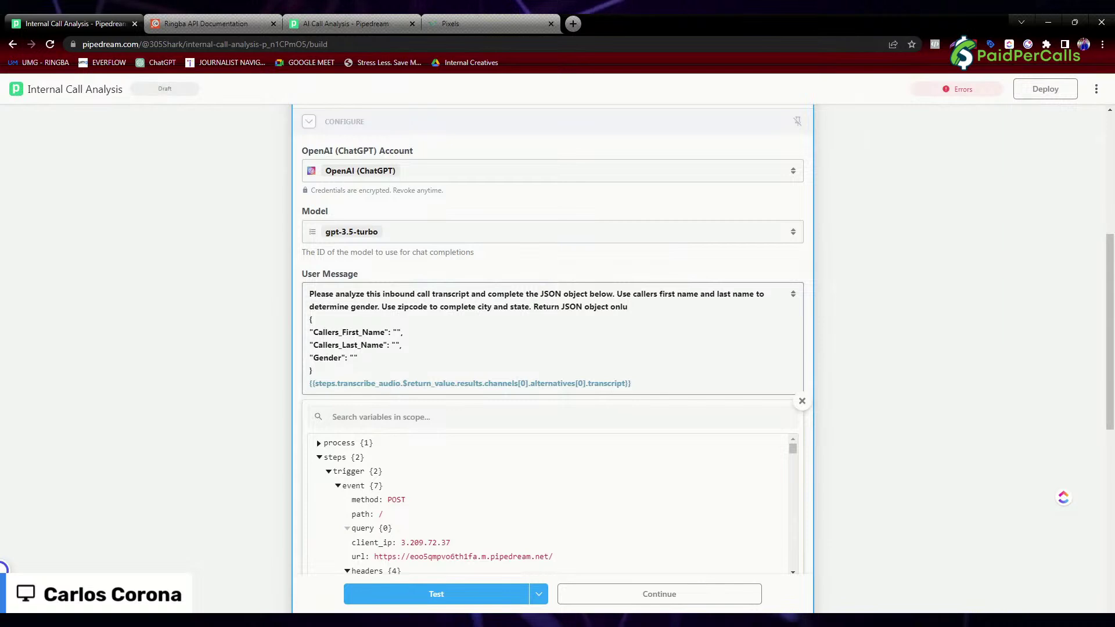
pyautogui.press('BackSpace')
pyautogui.write('y. i')
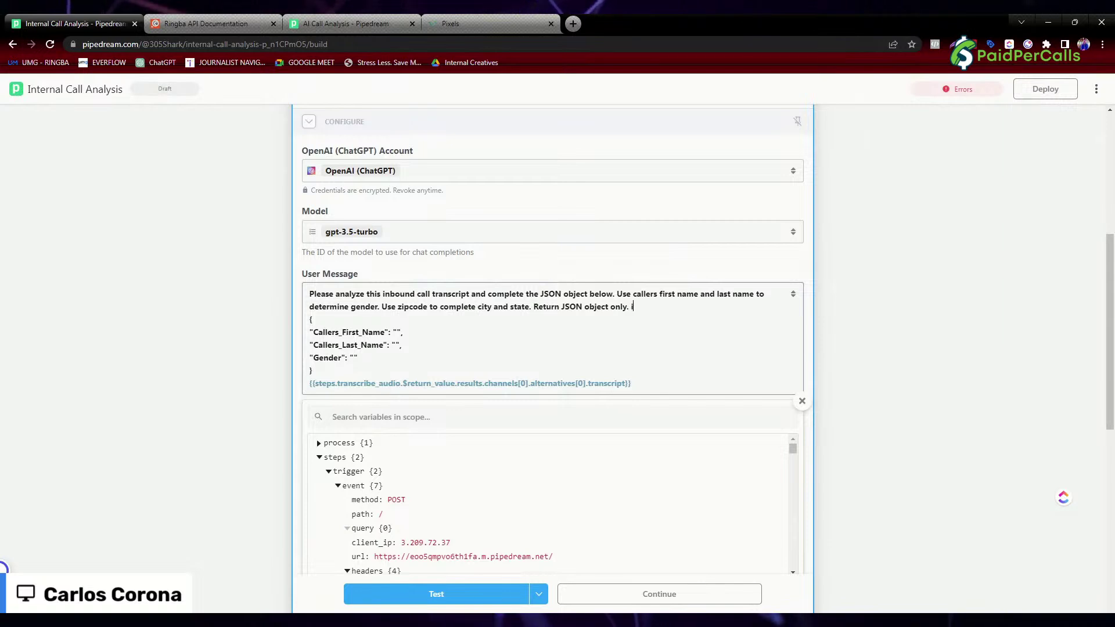
pyautogui.write('gnore every')
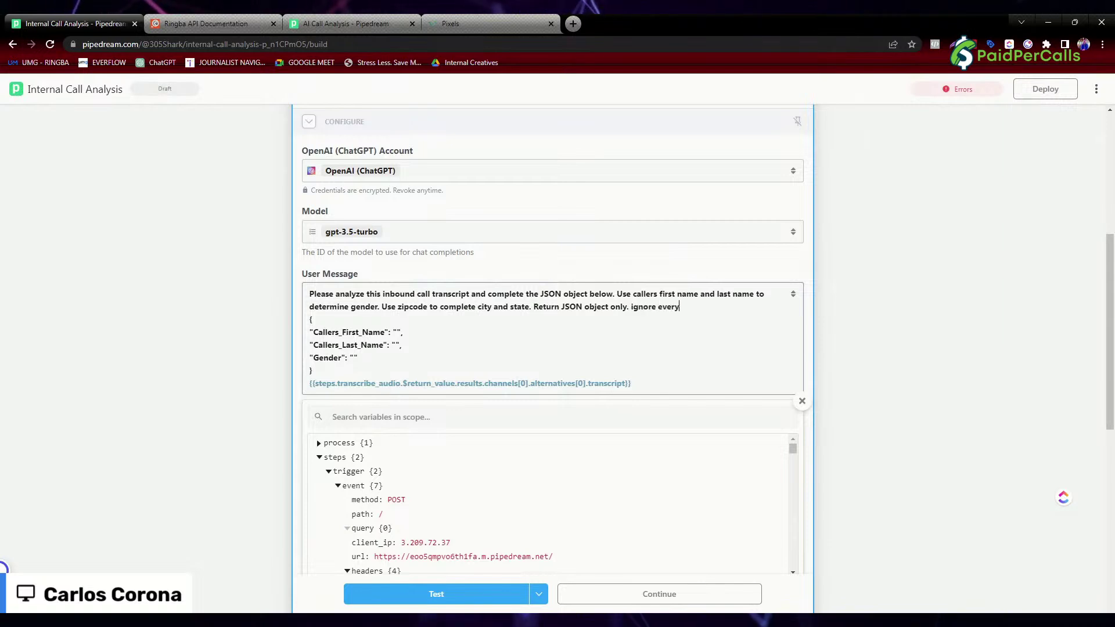
pyautogui.write('hging else.')
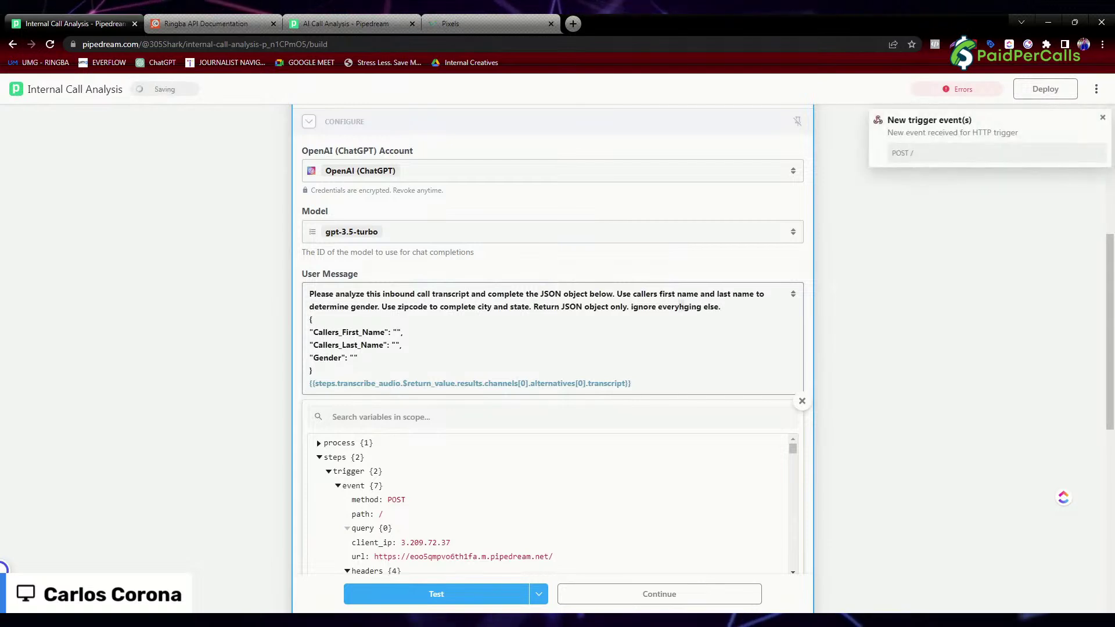
pyautogui.click(680, 306)
pyautogui.press('BackSpace')
pyautogui.press('Delete')
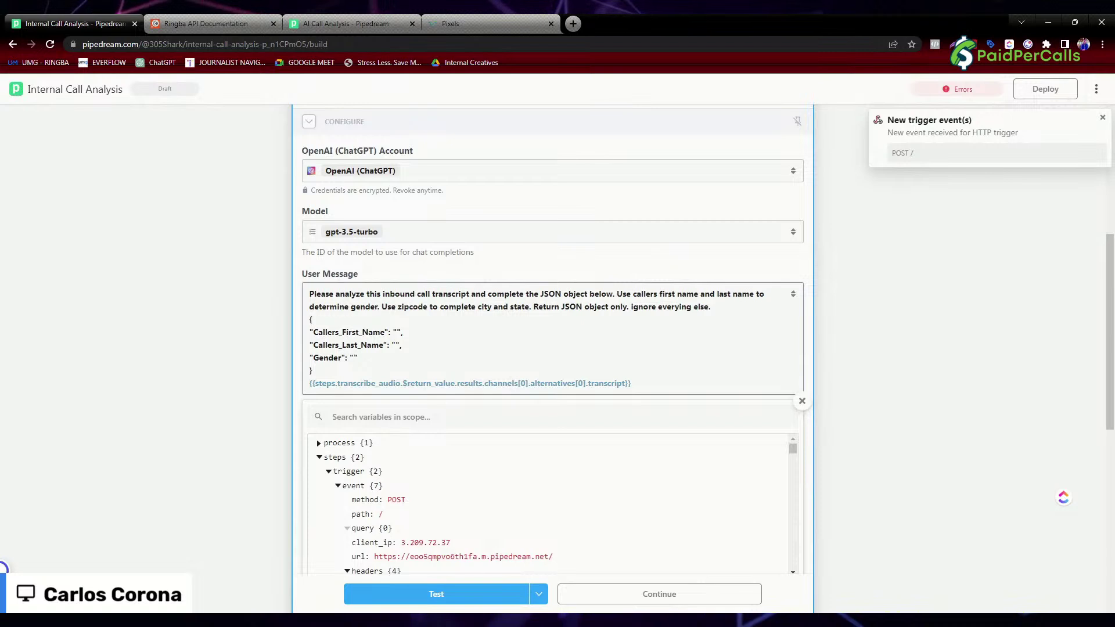
pyautogui.write('th')
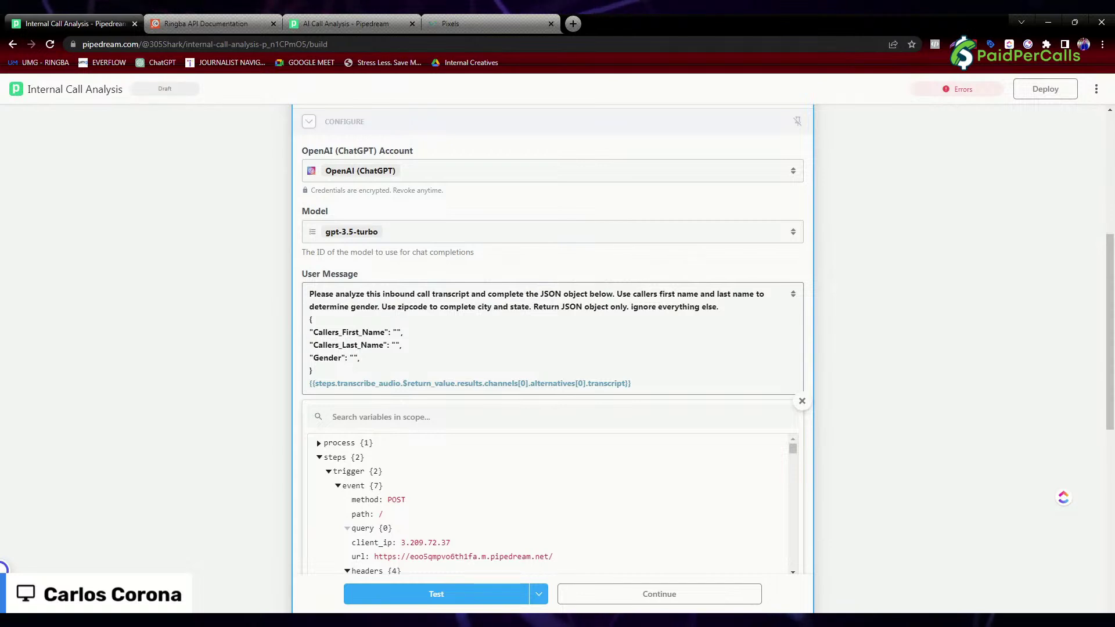
# Add a "City": "" entry after Gender in the JSON object, ending it with a comma and a new line.
pyautogui.press('Return')
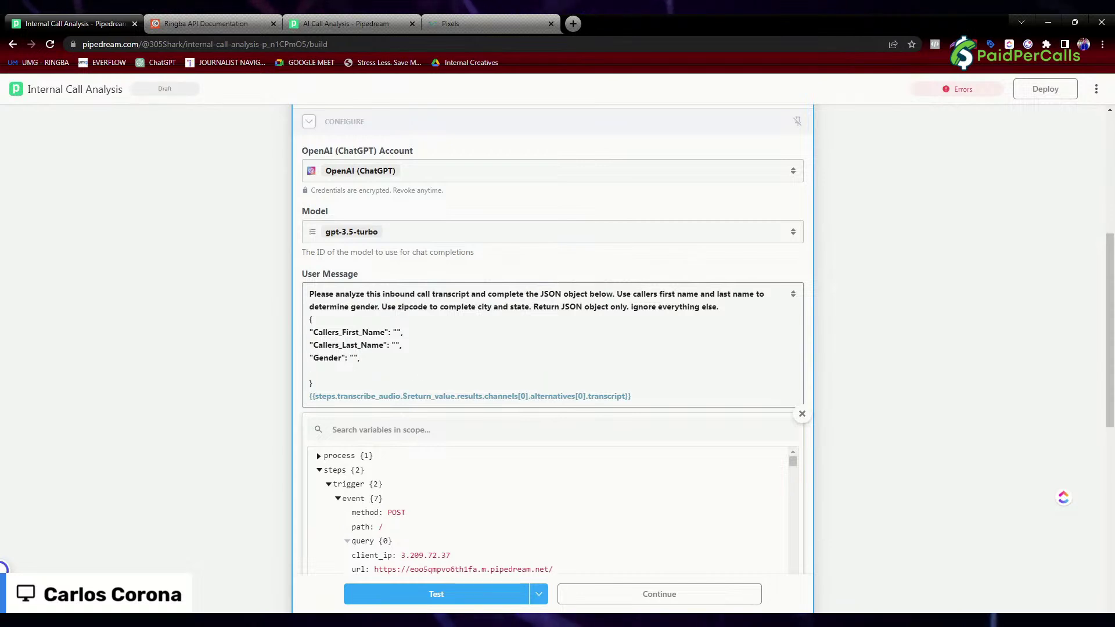
pyautogui.write('"Cit')
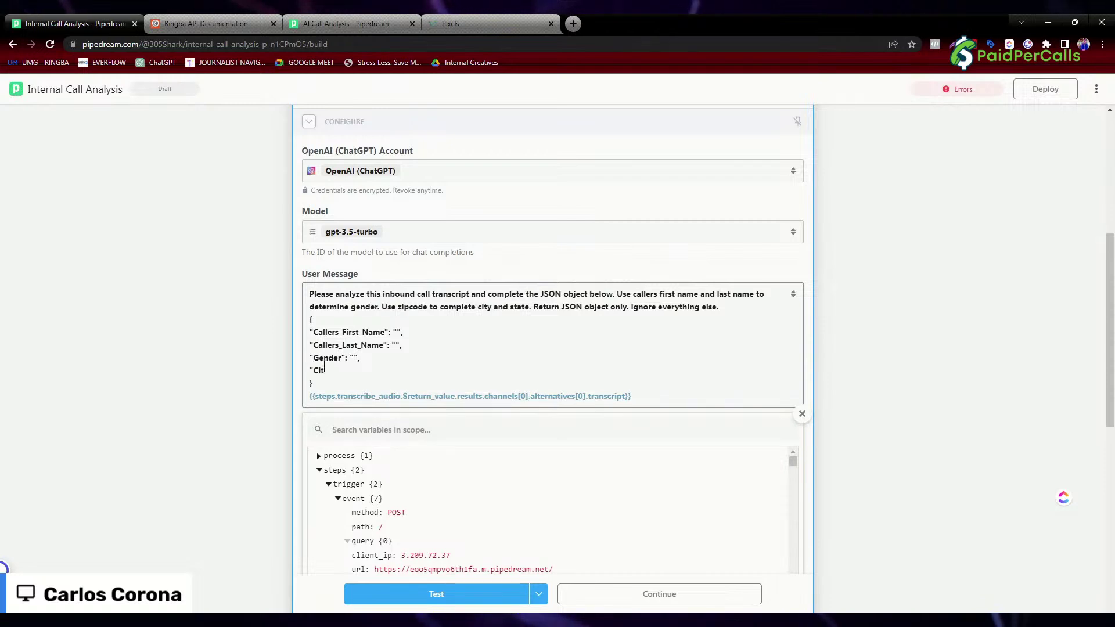
pyautogui.write('y": ""')
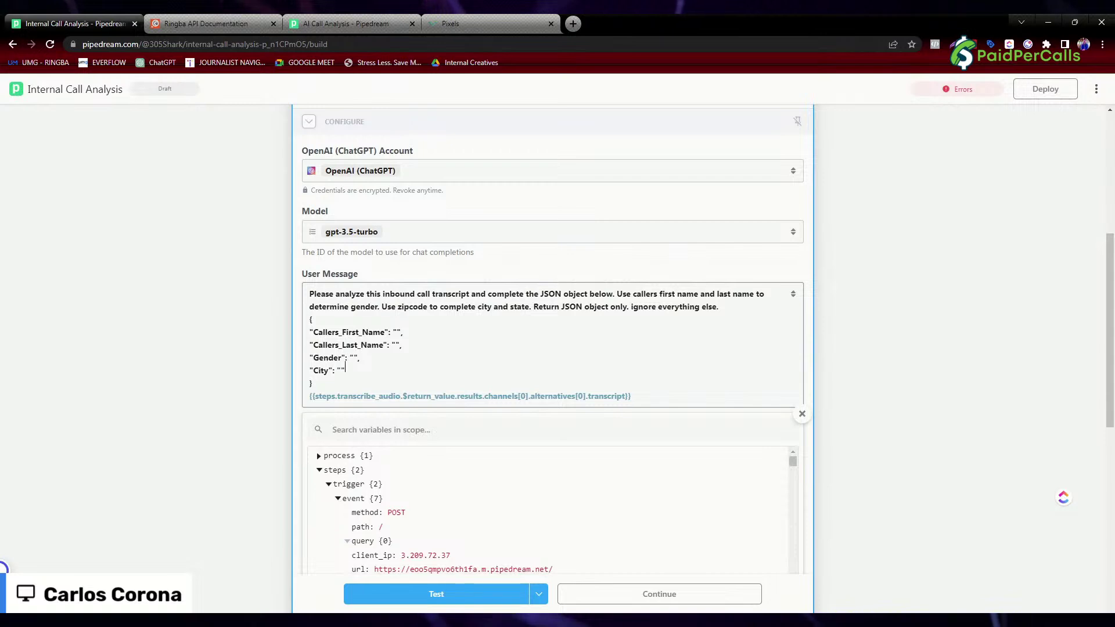
pyautogui.write(',')
pyautogui.press('Return')
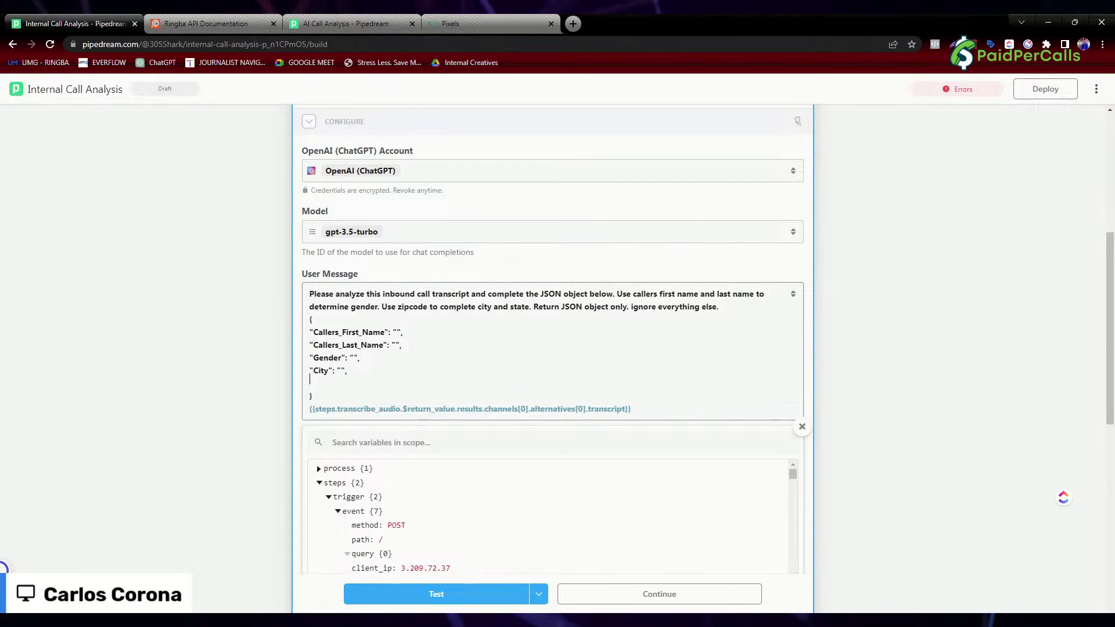
# Add a "State": "" entry below City in the JSON object, ending it with a comma and a new line.
pyautogui.write('St"')
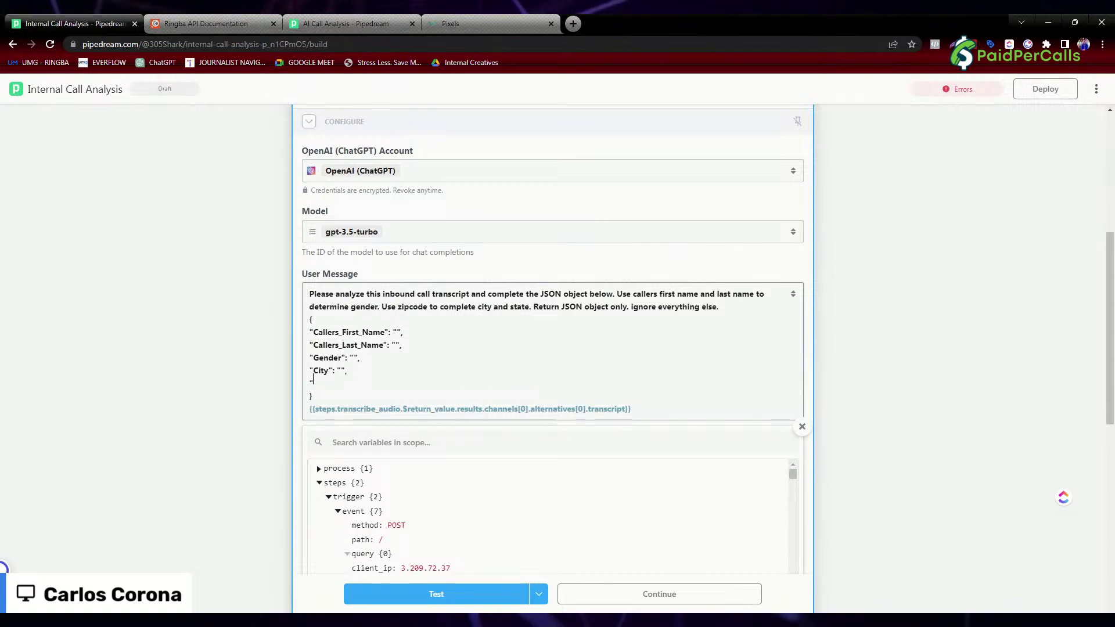
pyautogui.write('State')
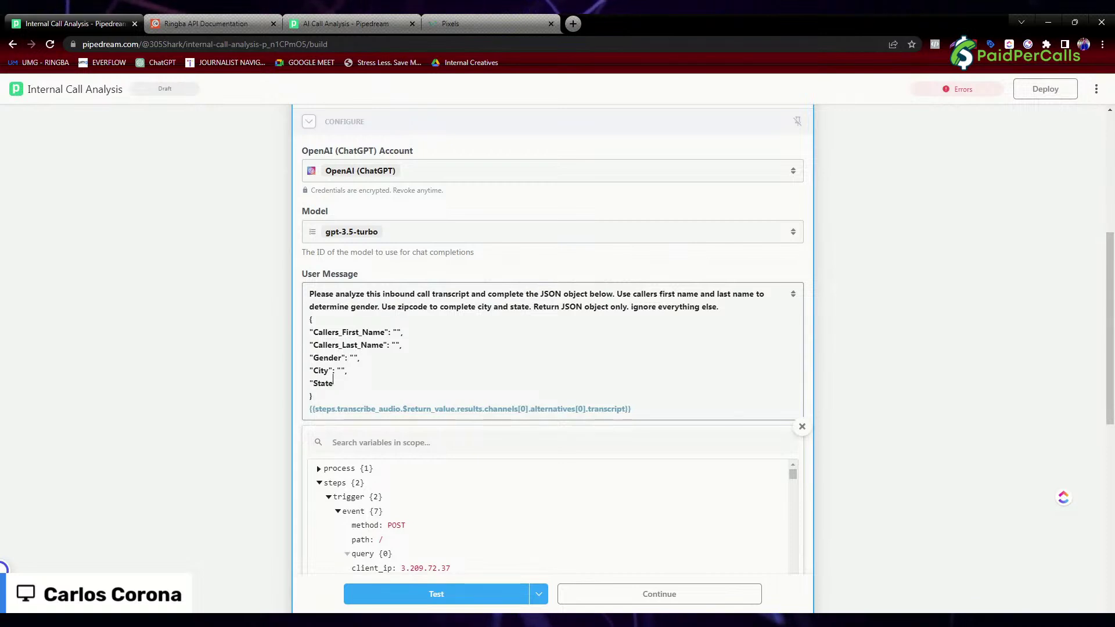
pyautogui.write('": ""')
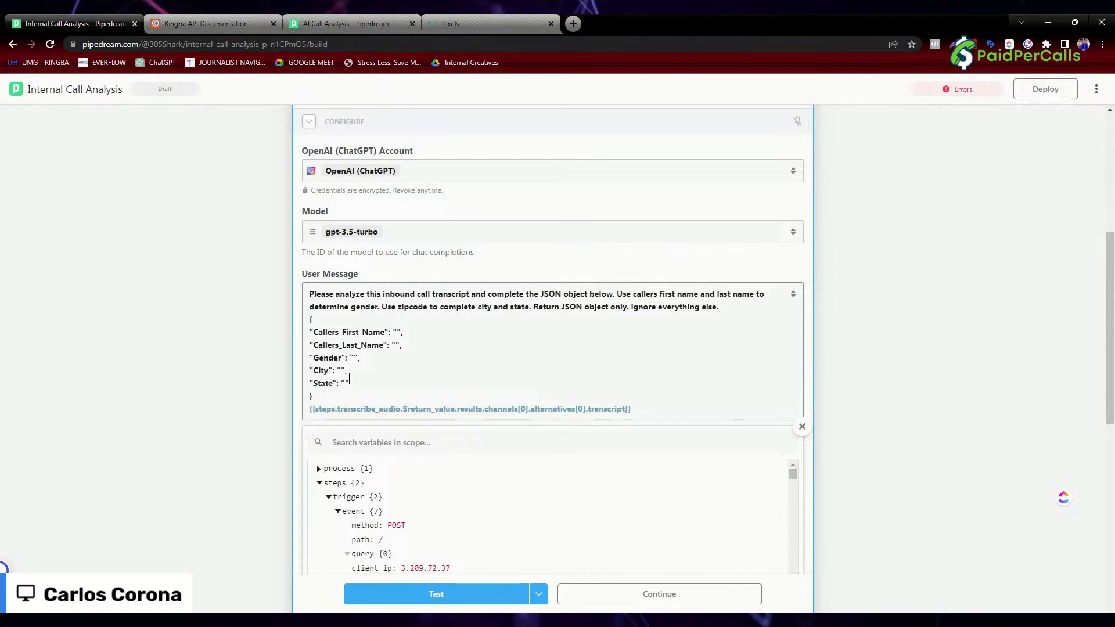
pyautogui.write(',')
pyautogui.press('Return')
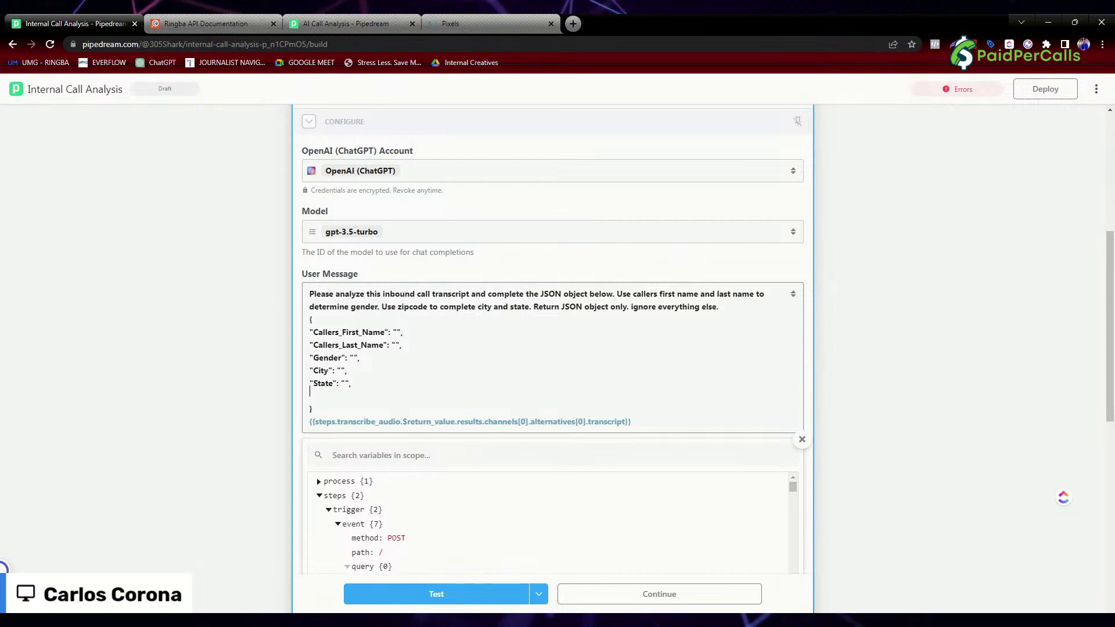
# Add a final "Zipcode": "" entry below State in the JSON object and insert a blank line above the object's opening brace.
pyautogui.write('"Zi')
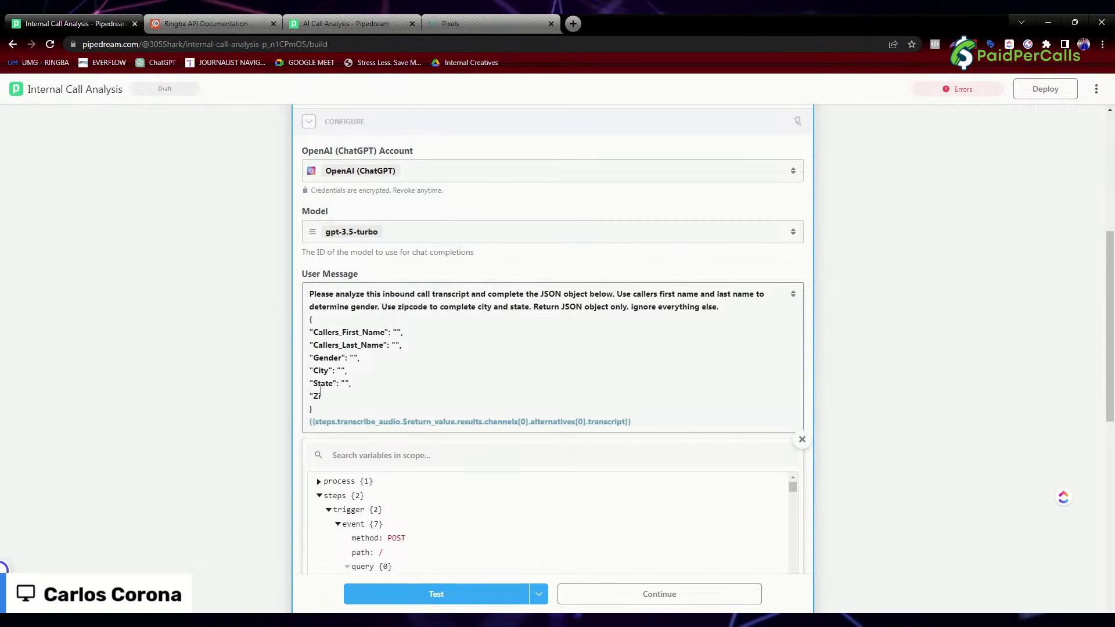
pyautogui.write('pcode')
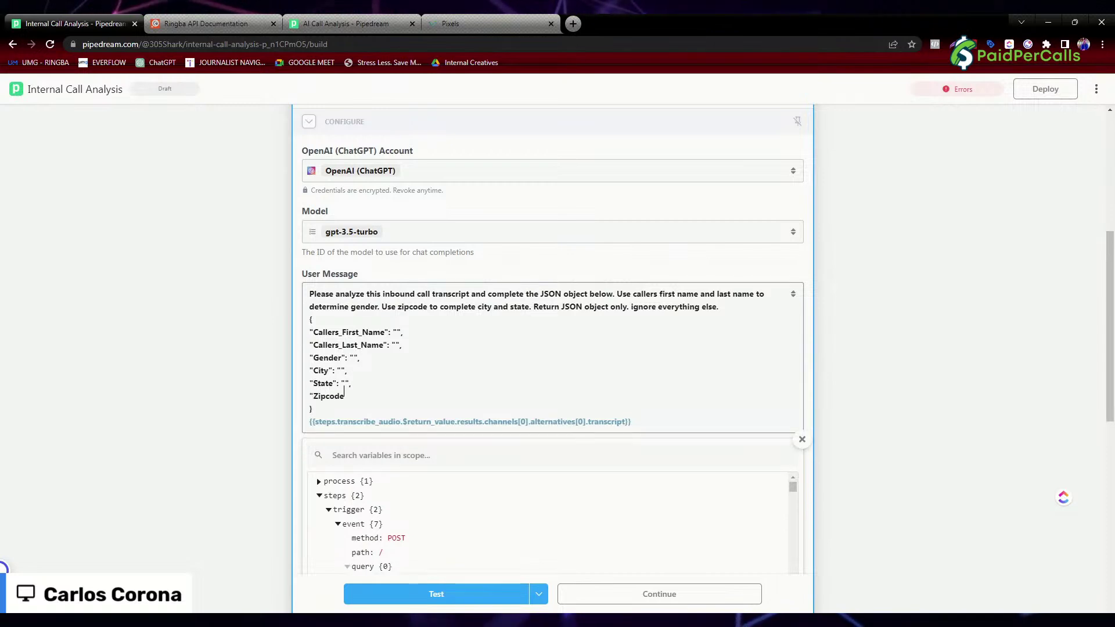
pyautogui.write('":')
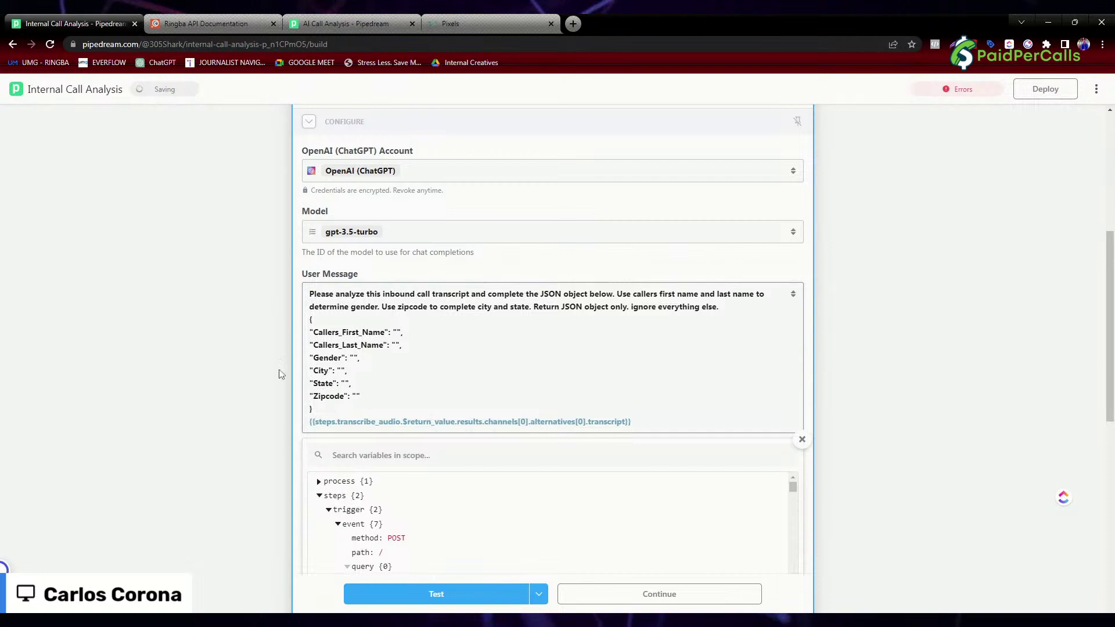
pyautogui.click(310, 319)
pyautogui.press('Return')
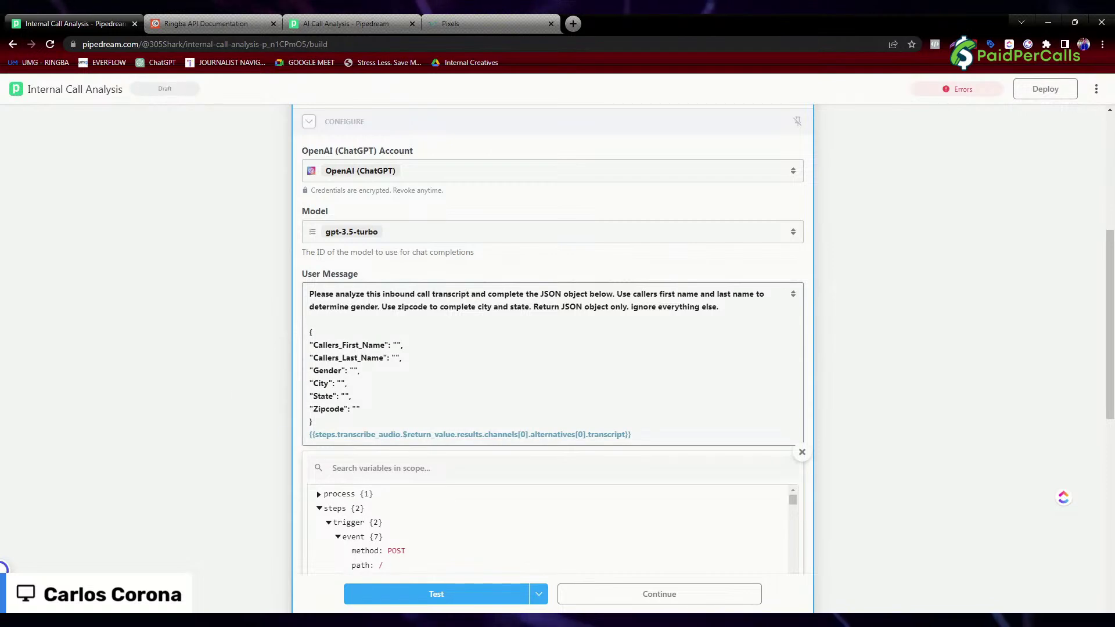
pyautogui.click(171, 377)
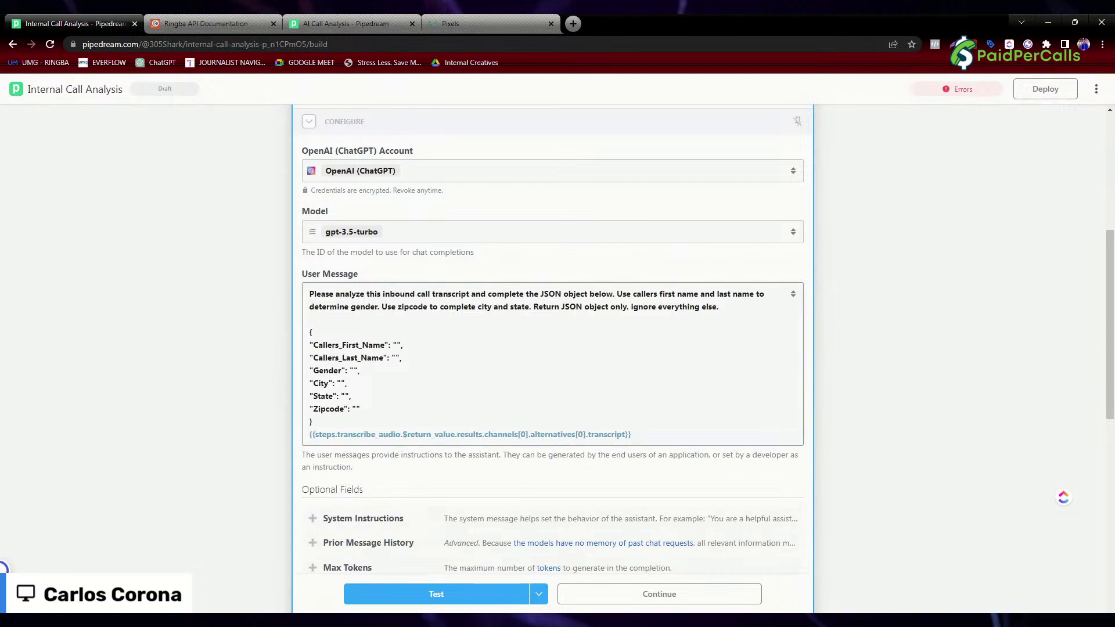
pyautogui.click(631, 429)
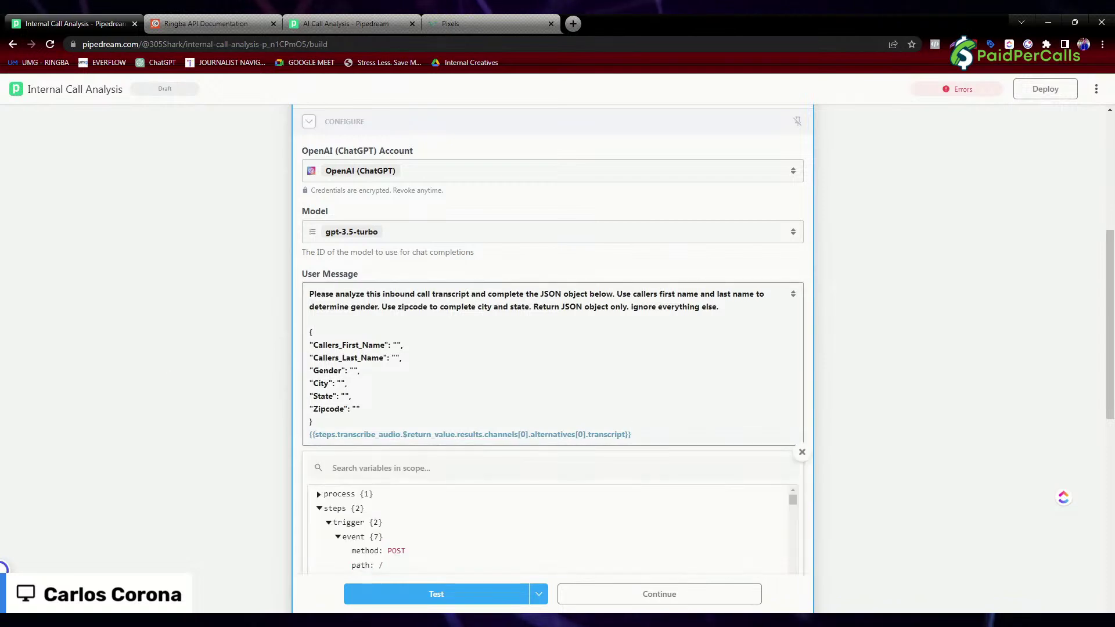
pyautogui.press('Return')
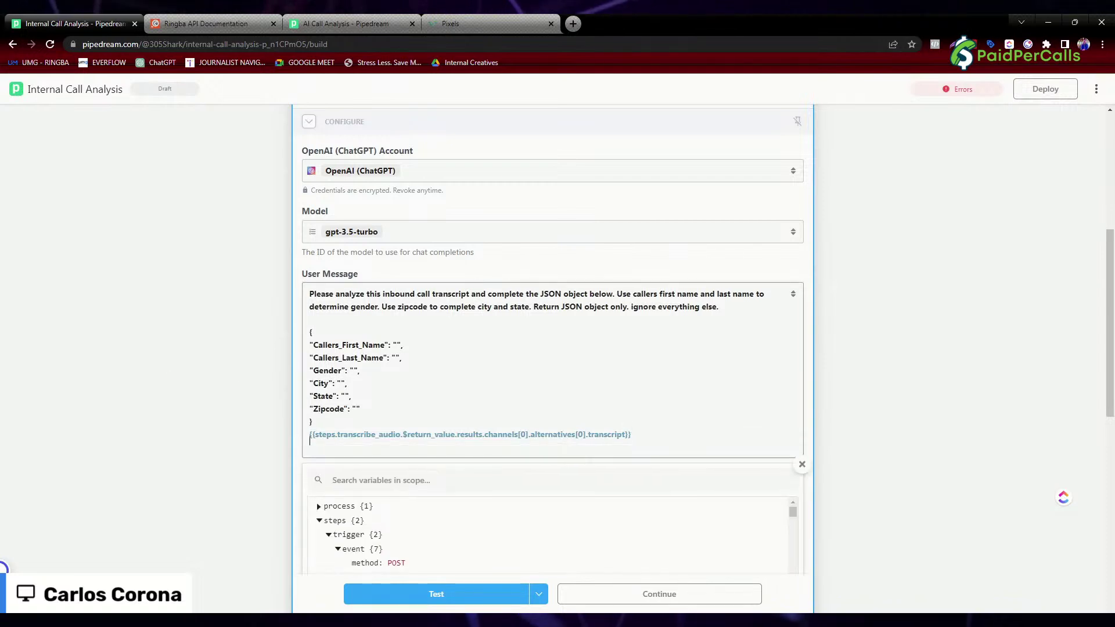
pyautogui.press('BackSpace')
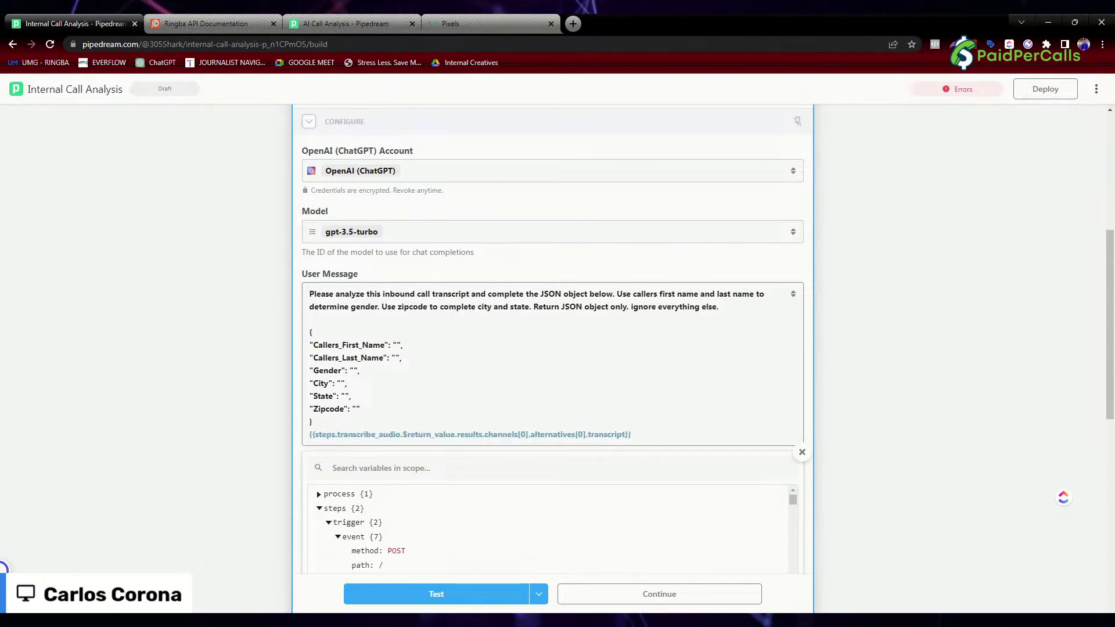
pyautogui.click(311, 435)
pyautogui.press('Return')
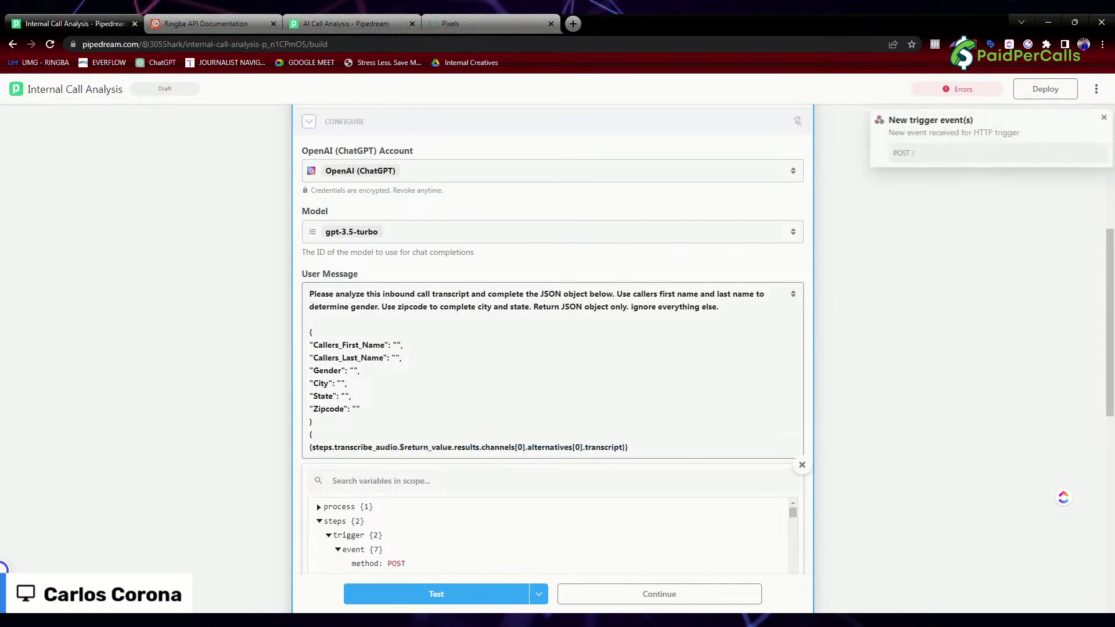
pyautogui.press('BackSpace')
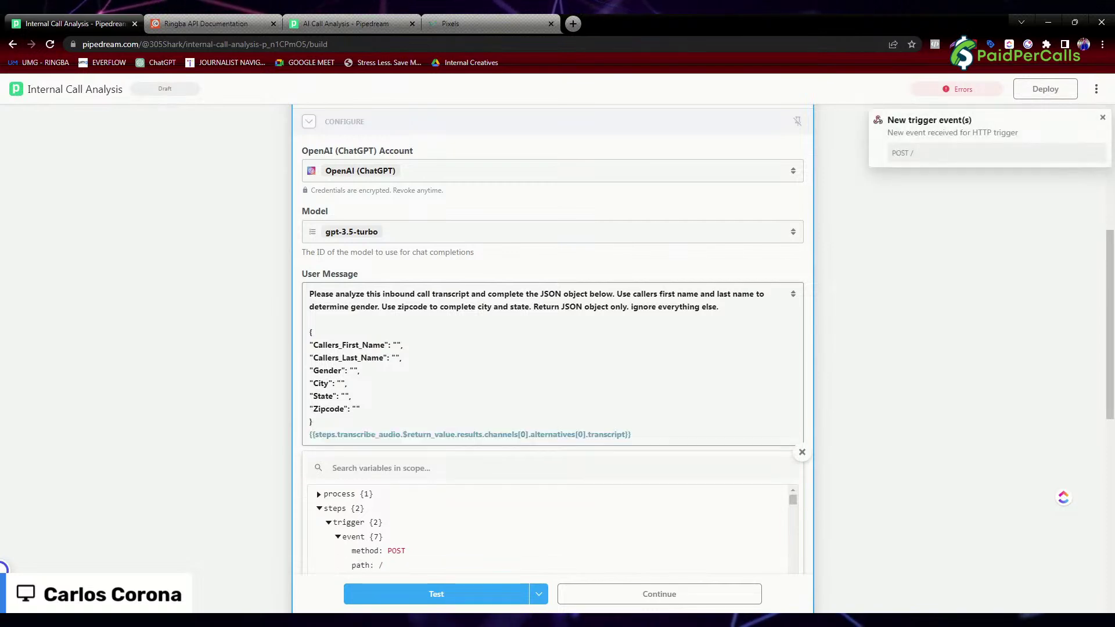
pyautogui.click(857, 354)
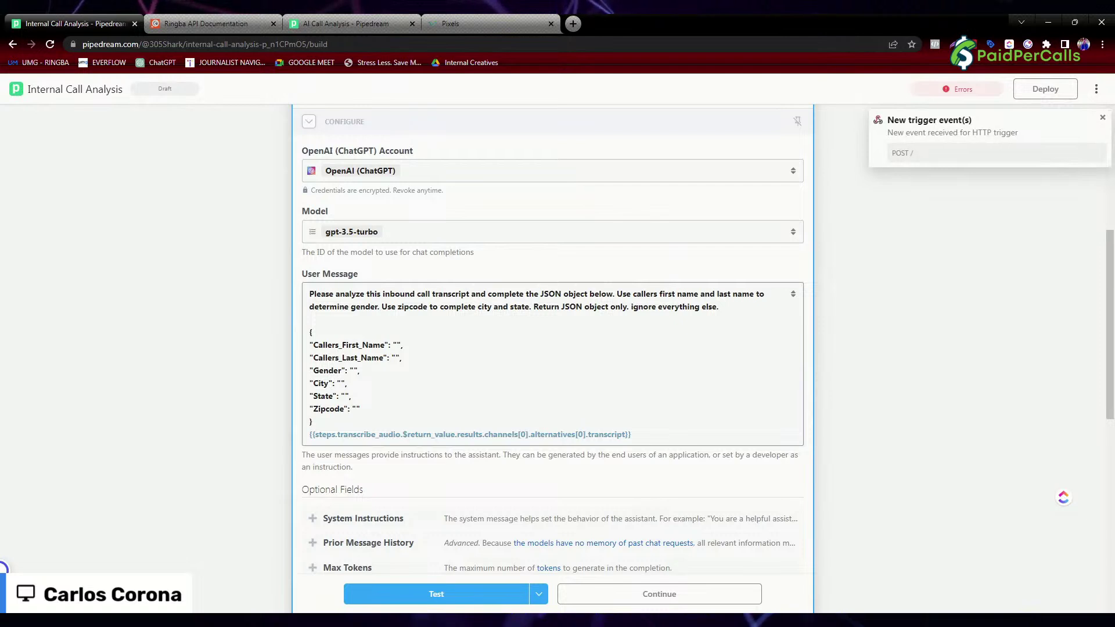
# Test the ChatGPT step and examine the completed JSON object in the generated message content.
pyautogui.click(453, 593)
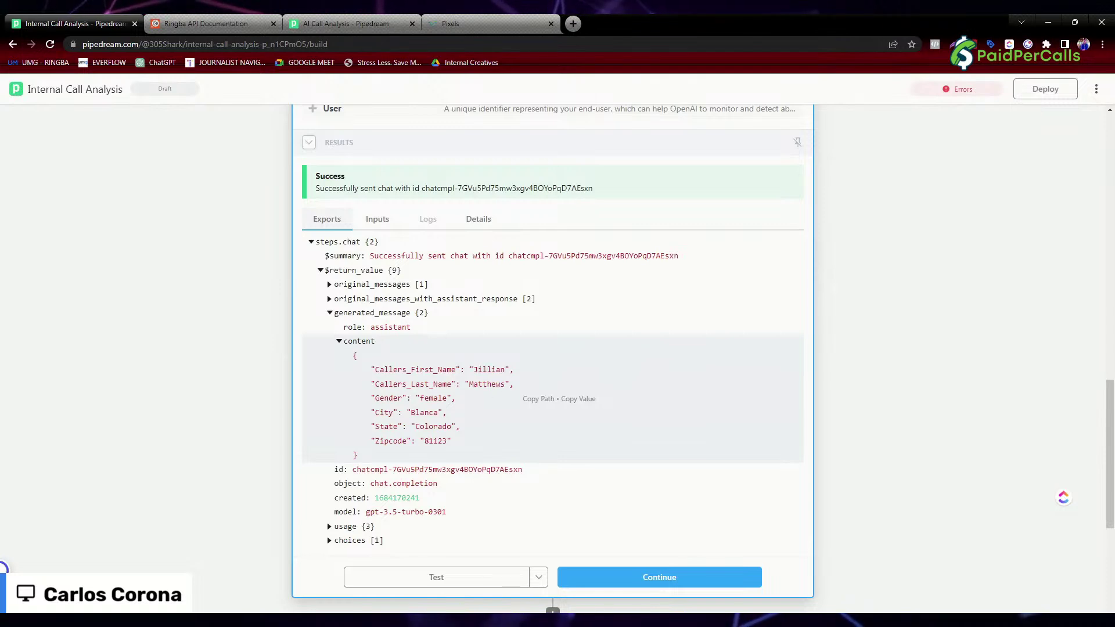
pyautogui.doubleClick(436, 443)
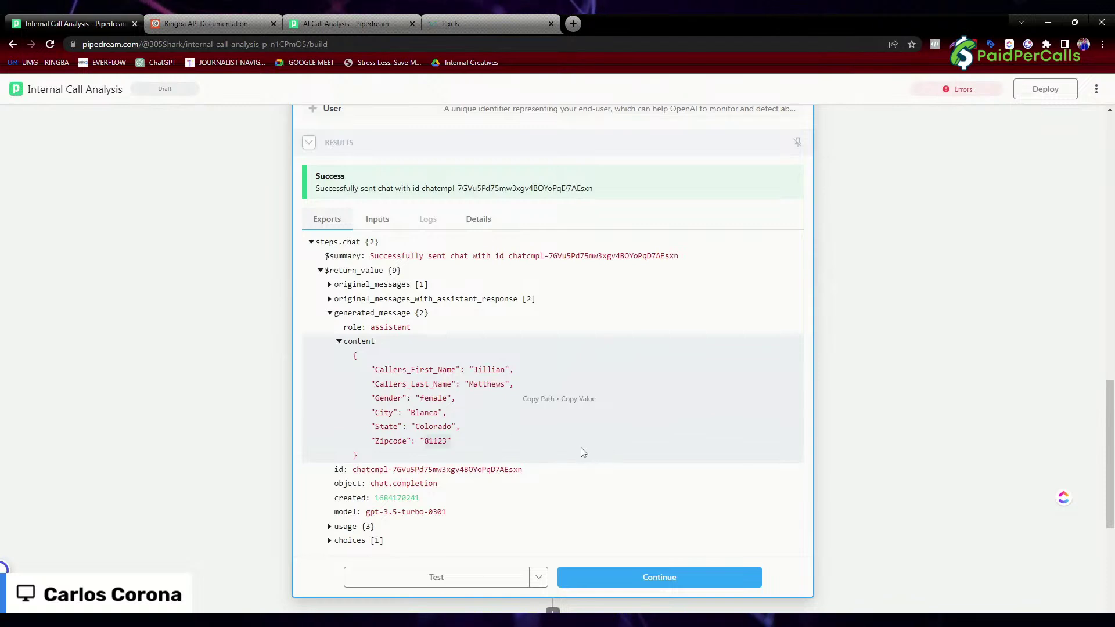
pyautogui.moveTo(365, 365); pyautogui.dragTo(552, 459)
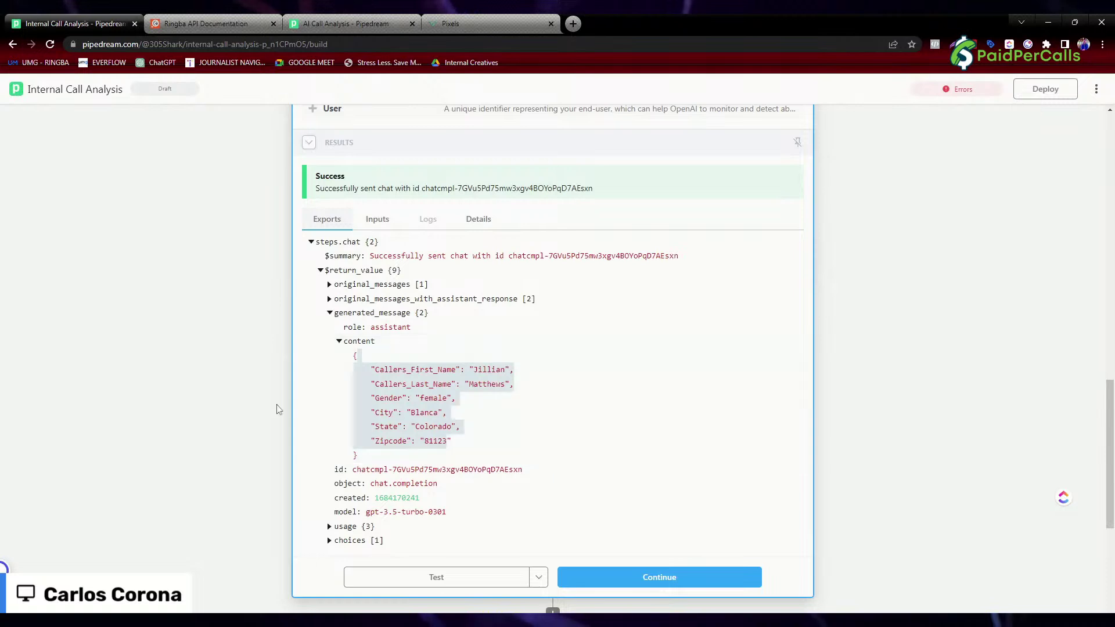
pyautogui.click(876, 330)
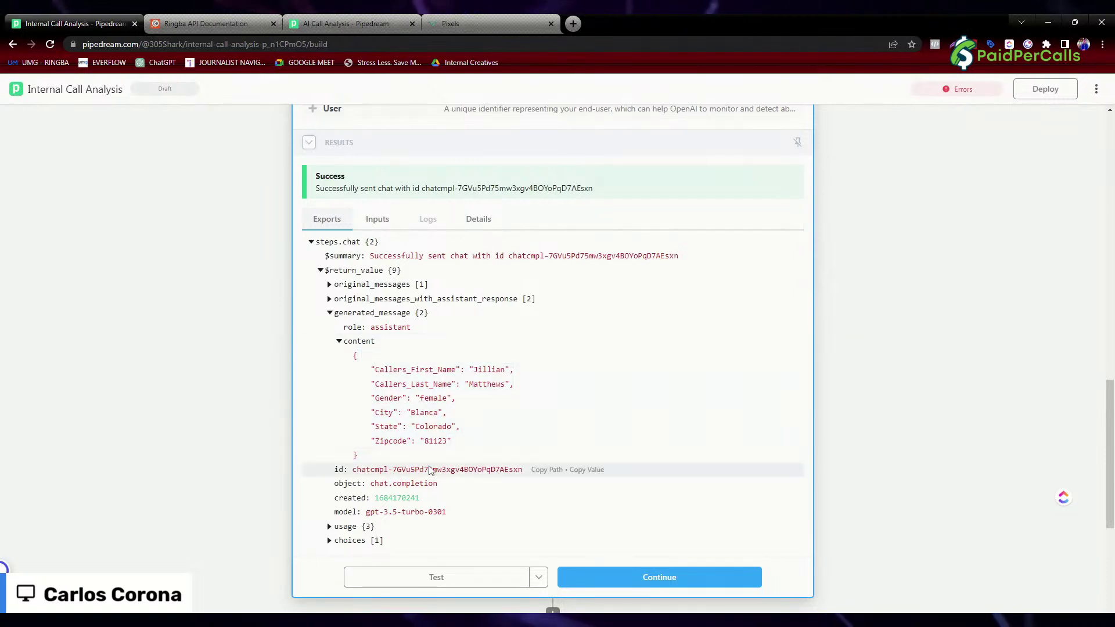